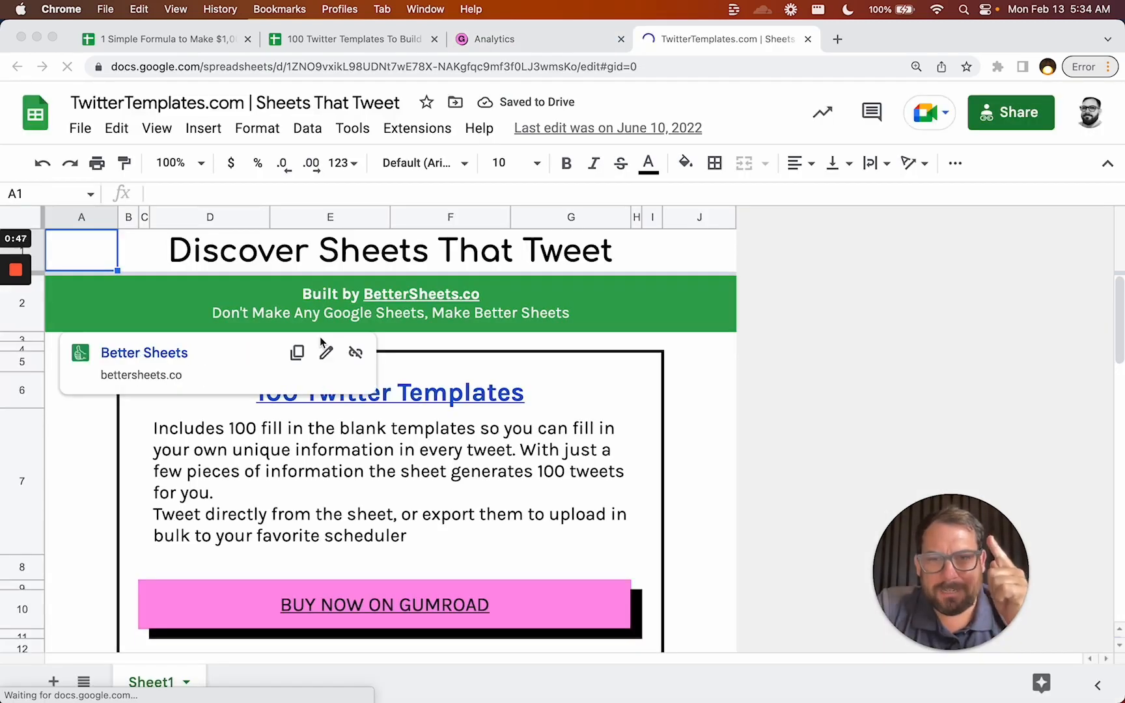
Look through the product listings in the Sheets That Tweet sheet, from 100 Twitter Templates down to 100 Tweet Starters
scroll(690, 397, down, 2)
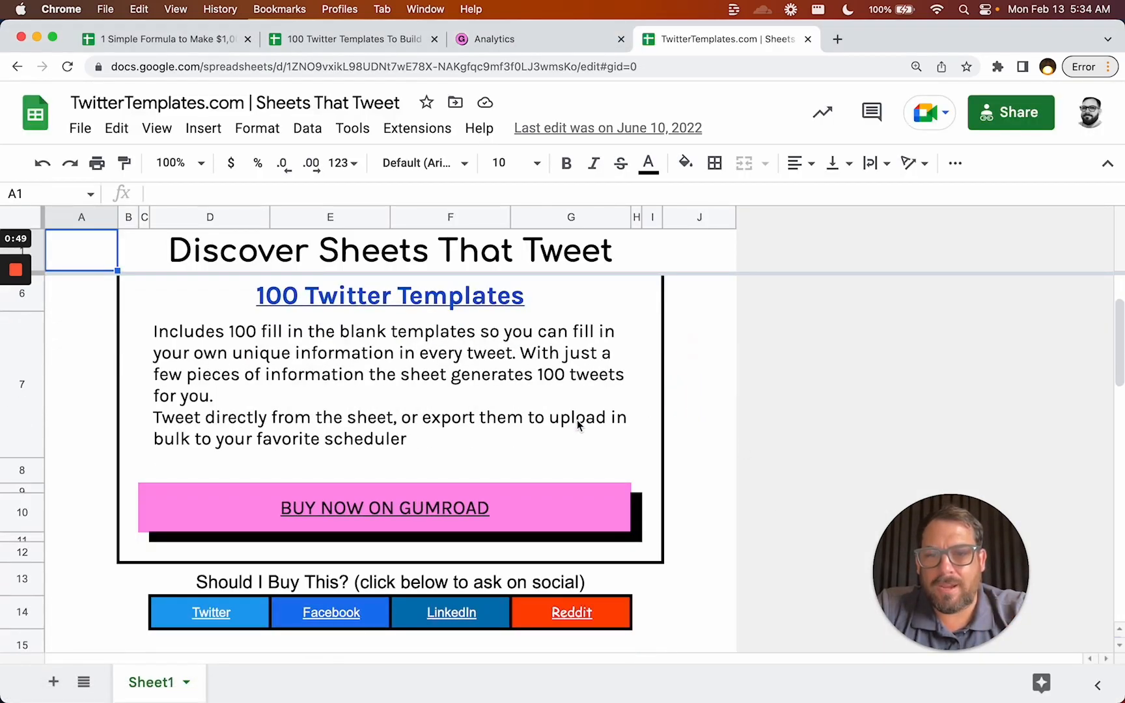
scroll(578, 426, down, 5)
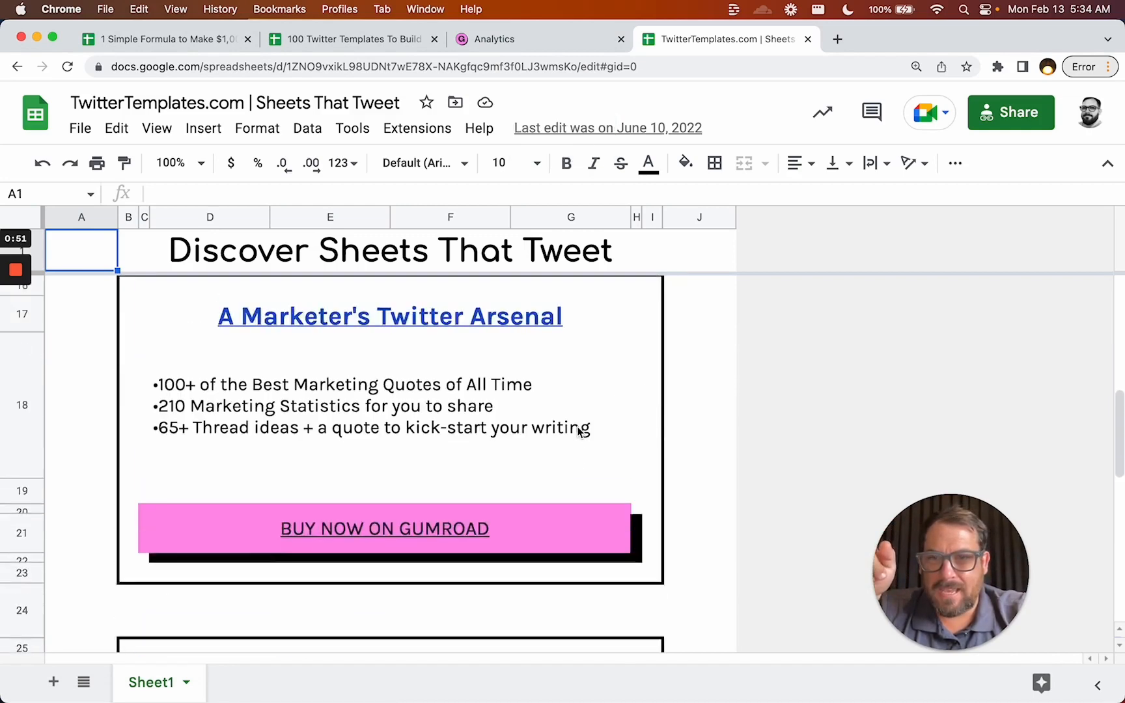
click(578, 432)
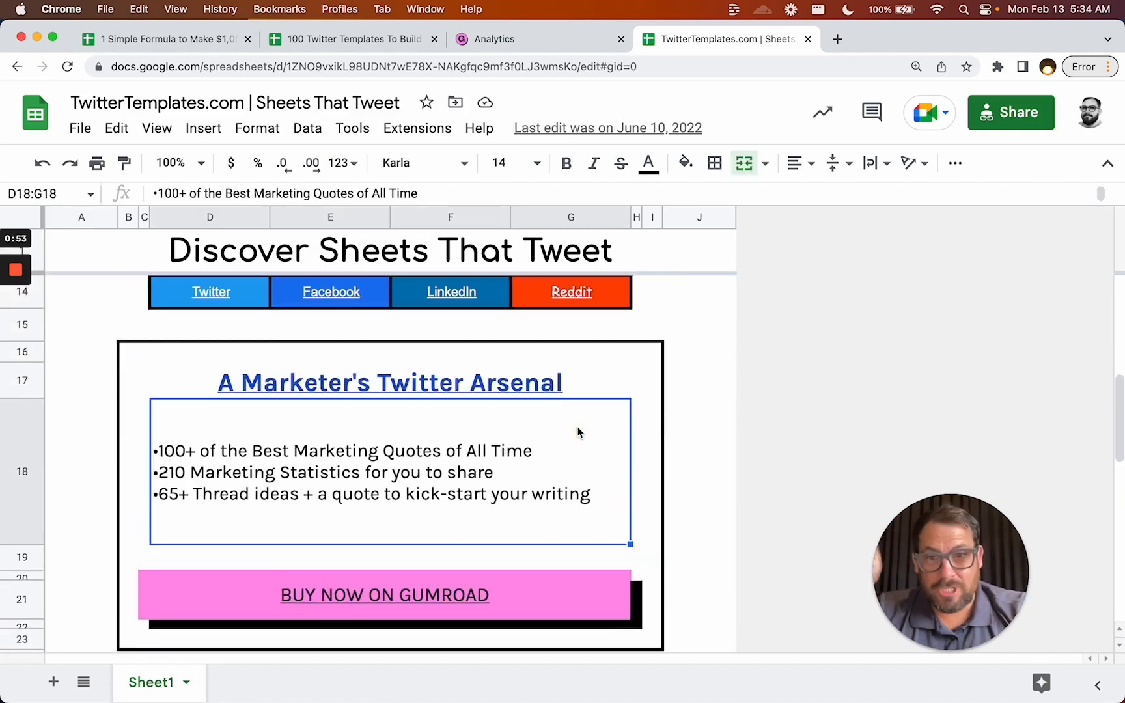
scroll(578, 432, down, 10)
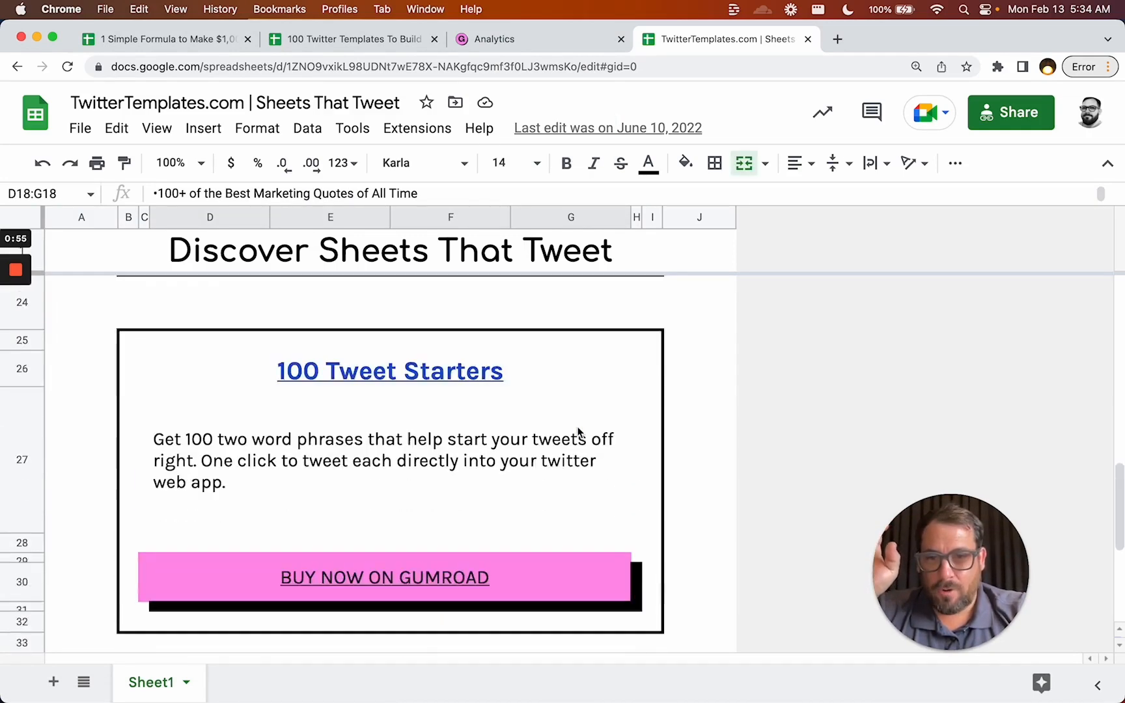
scroll(578, 432, up, 3)
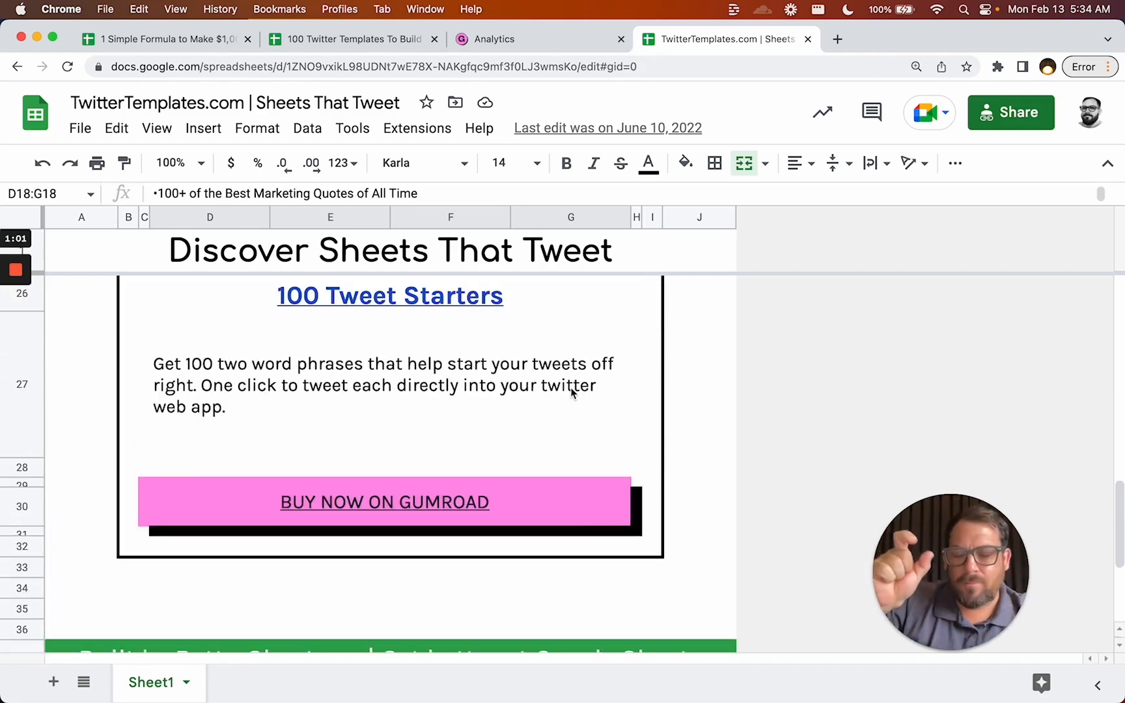
click(552, 371)
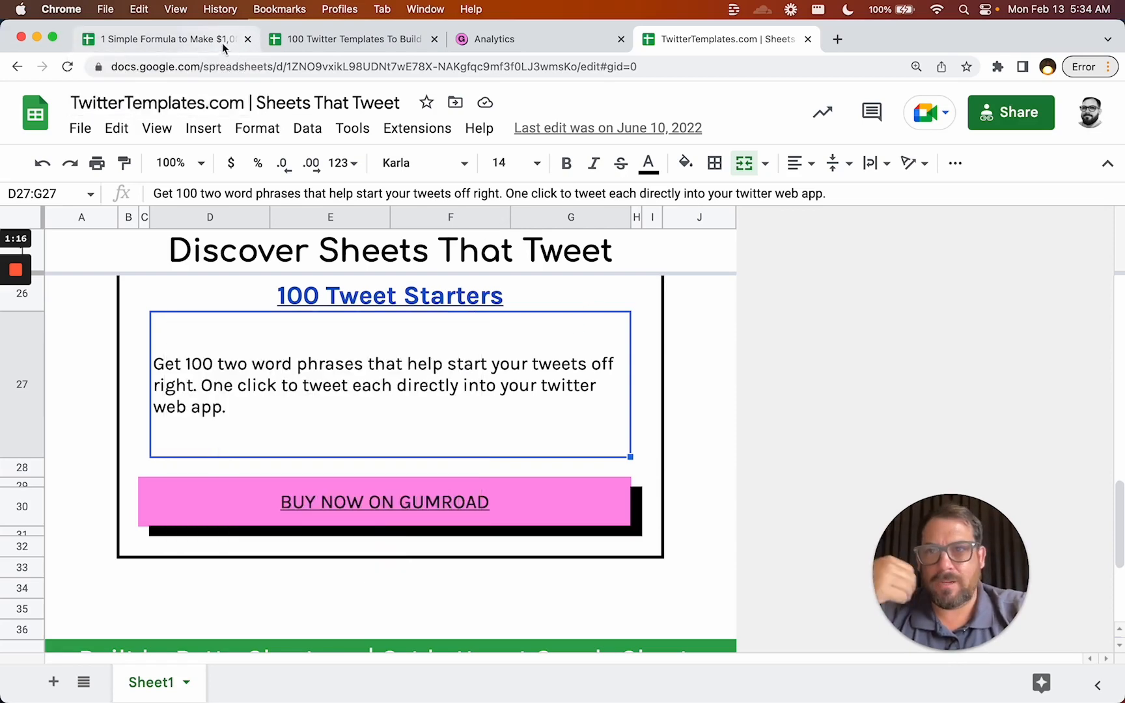
In the 1 Simple Formula spreadsheet, enter "I work in the Saas Industry and I make Over $100,00 a year. Here's how I did it:" in B2
click(222, 43)
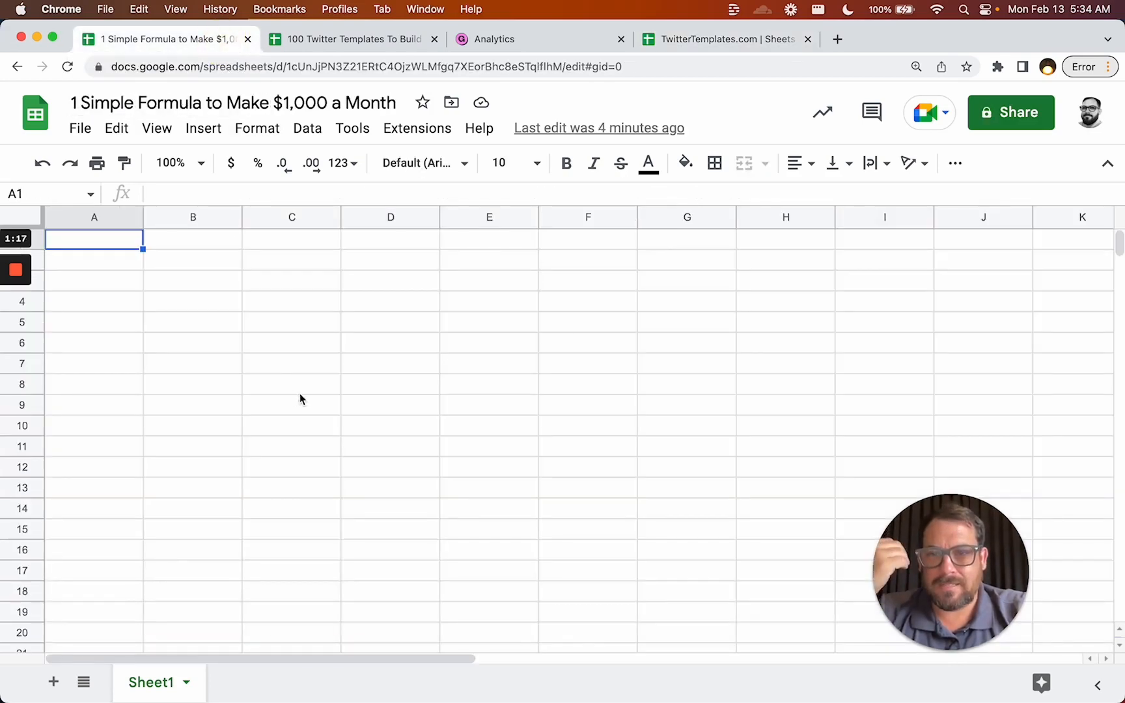
click(166, 261)
click(121, 263)
click(229, 267)
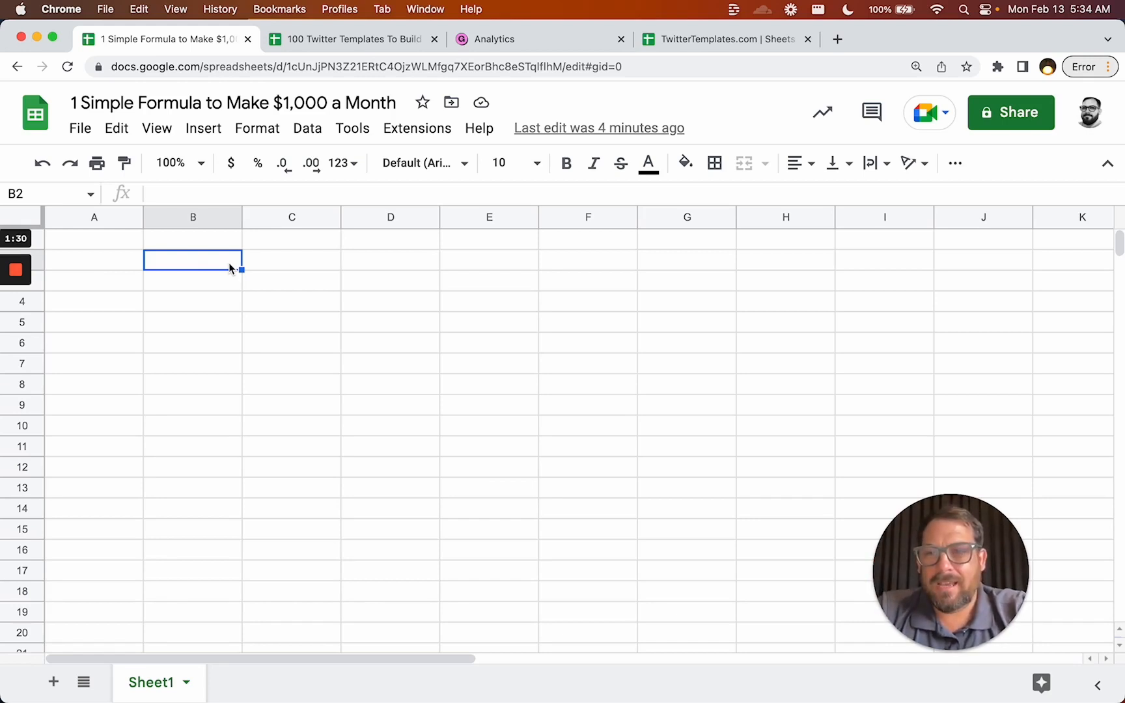
text(I work in the )
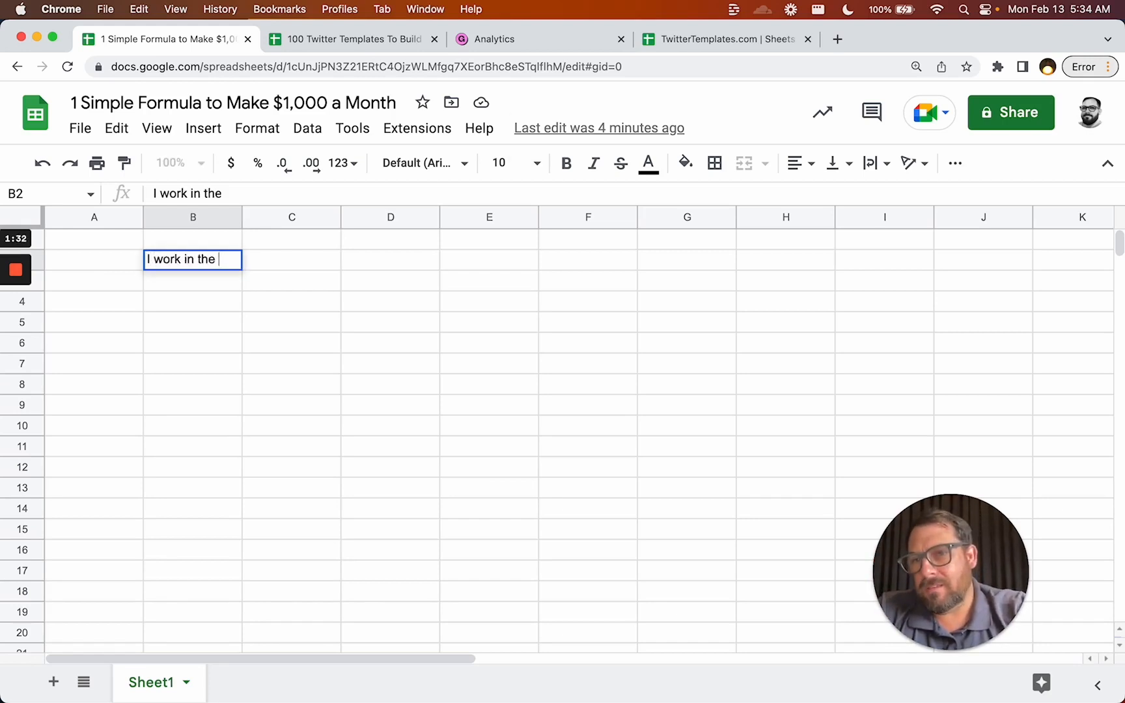
text(Saas Industry and I)
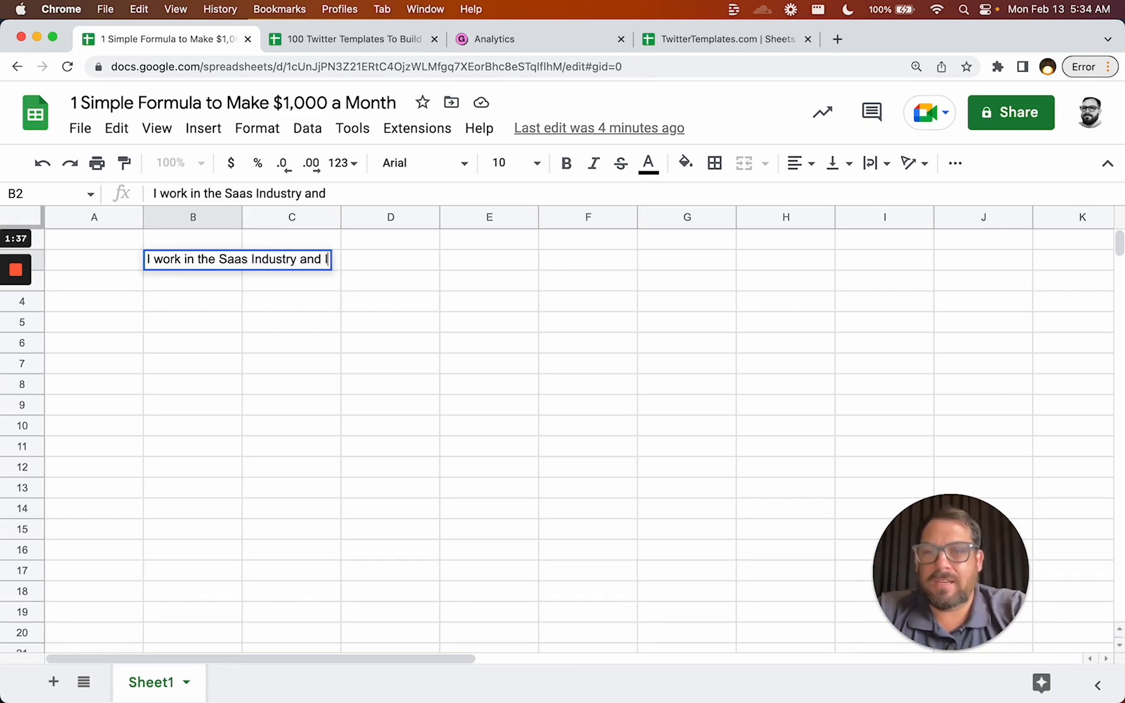
text( make Over $100,00)
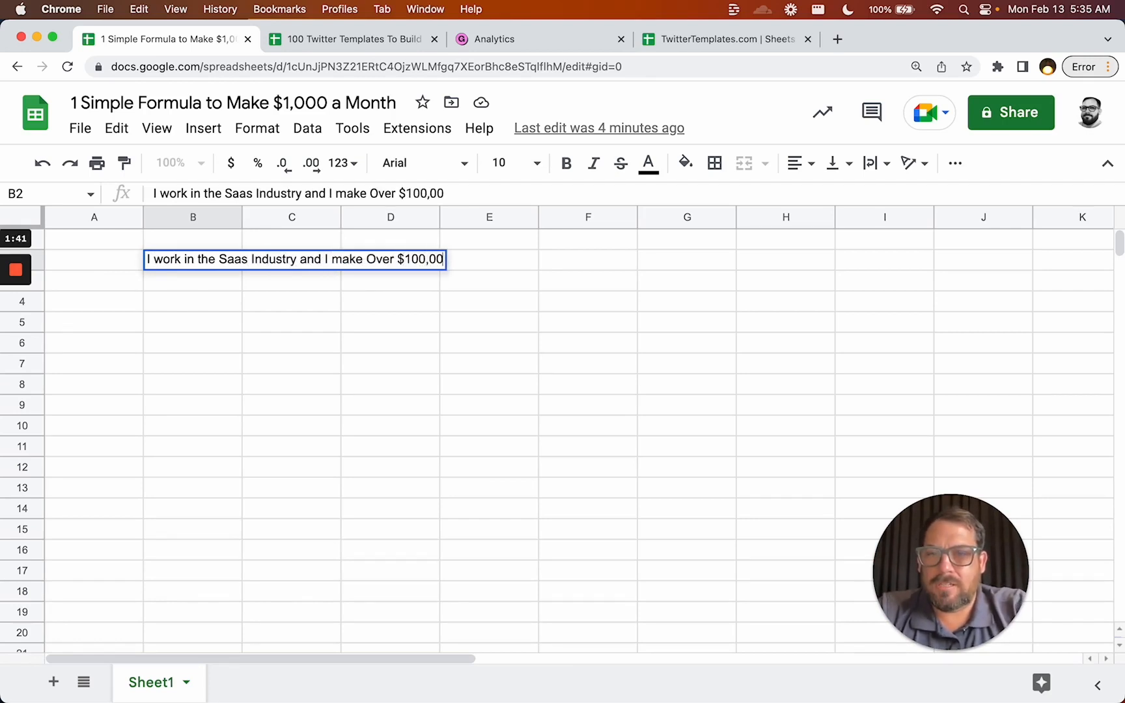
text( a year. Here's how I did it:)
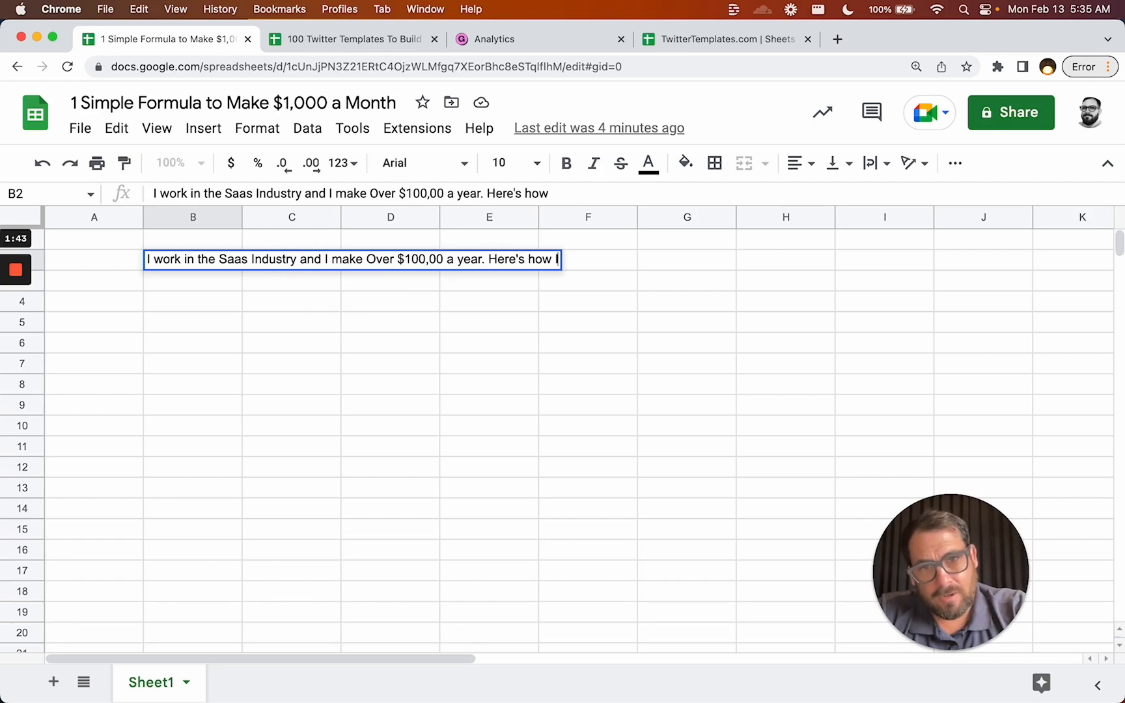
key(Return)
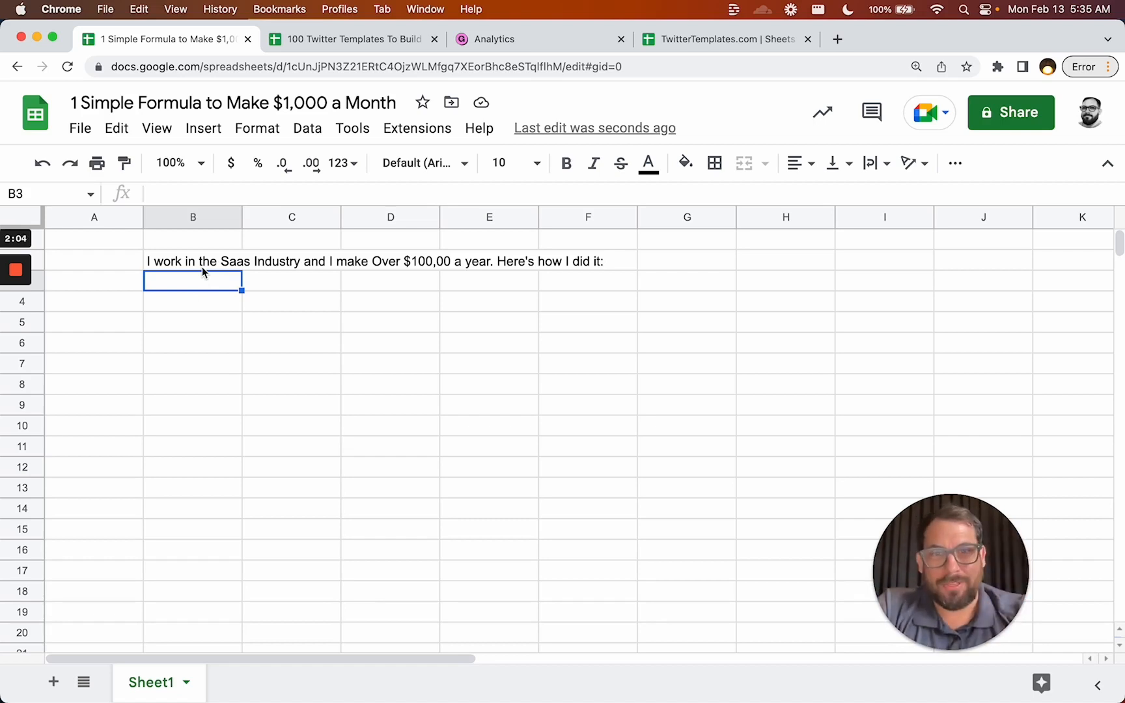
Shorten the spreadsheet's name to "1 Simple Formula to Make $1,000"
drag(330, 103, 459, 146)
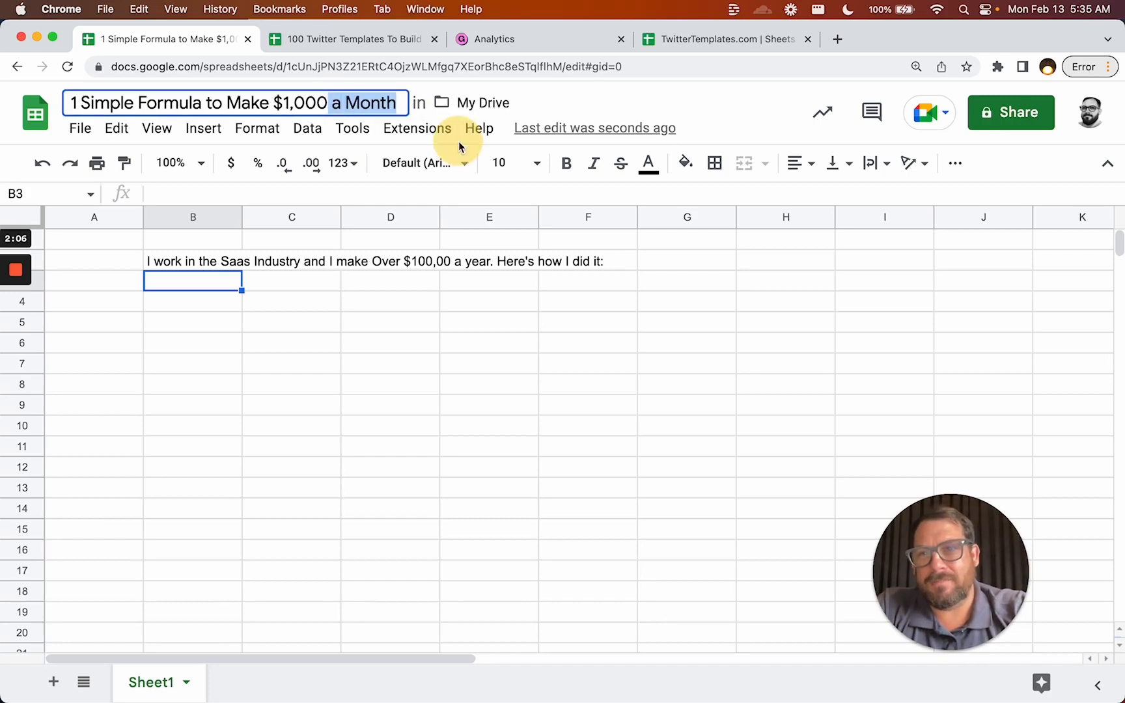
key(BackSpace)
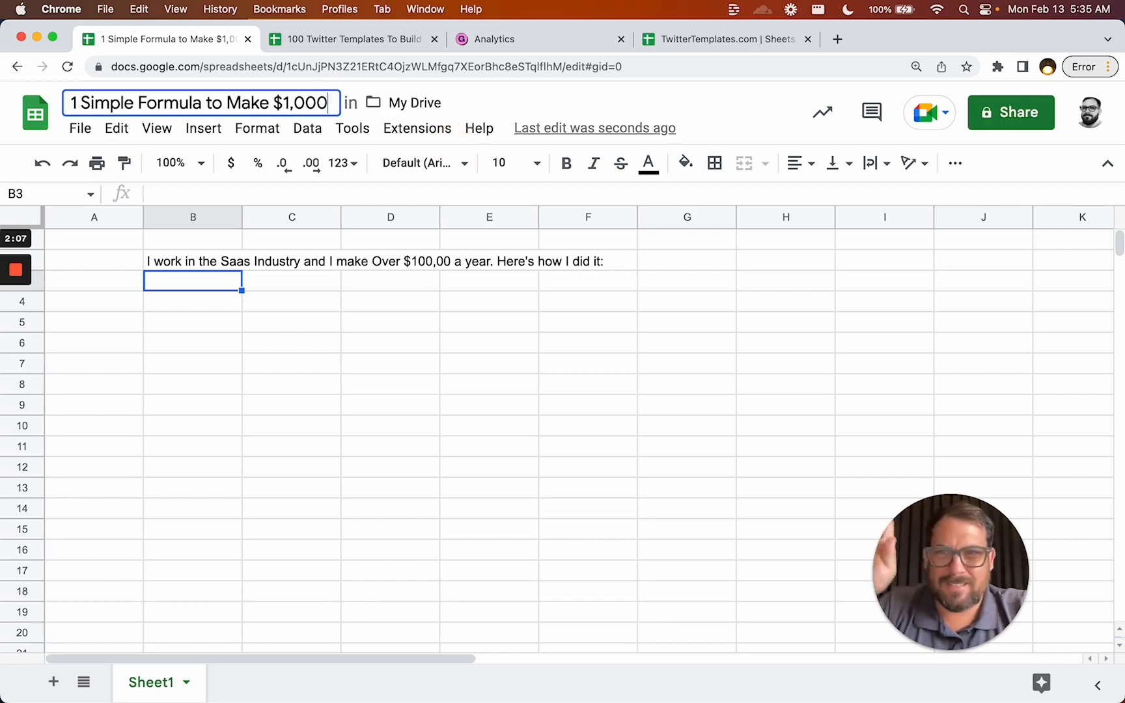
click(220, 348)
click(217, 304)
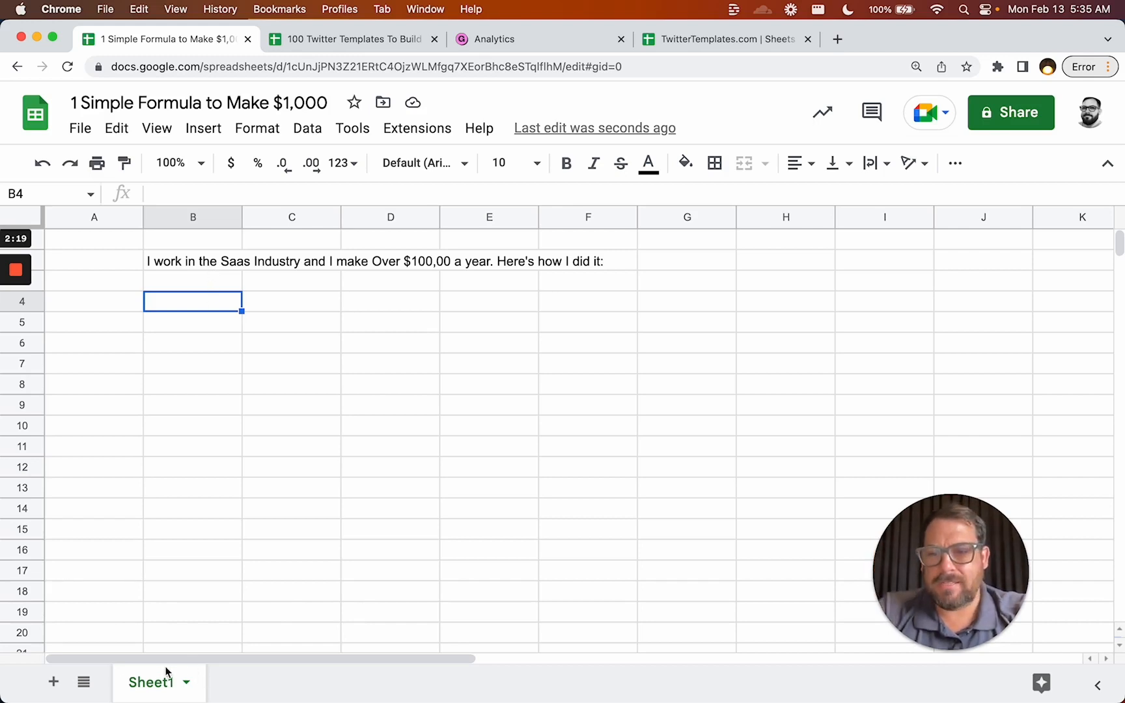
Start a SUBSTITUTE formula in B3 that searches the text of B2 for "SaaS Industry"
click(213, 285)
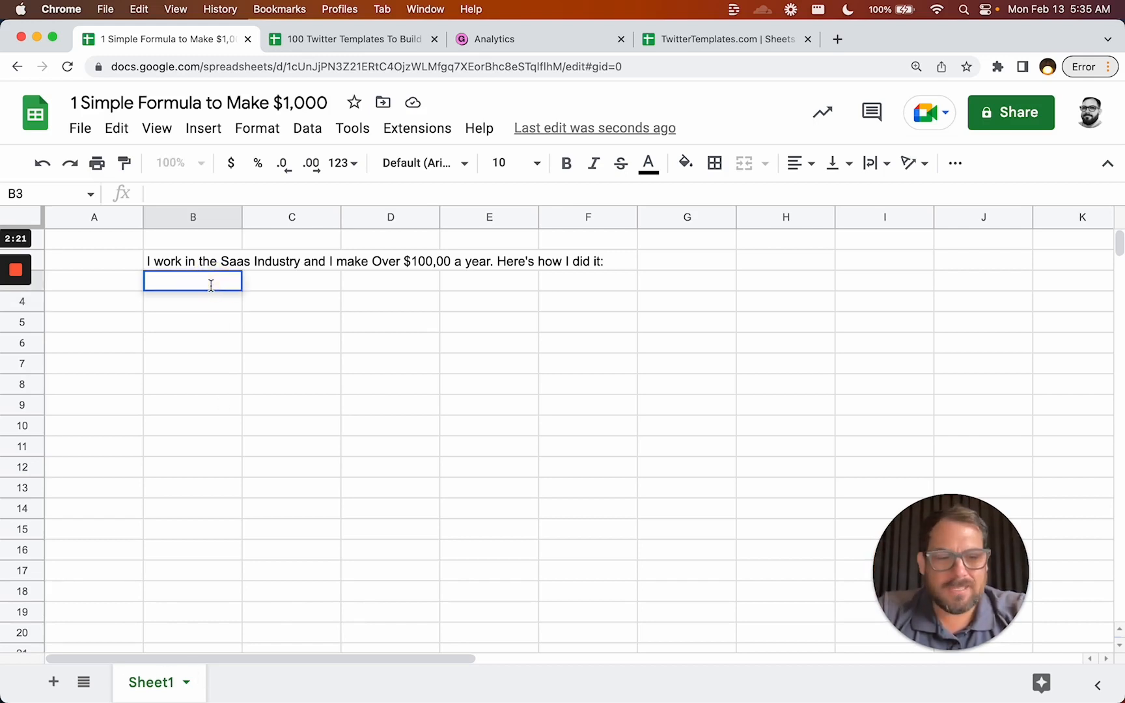
key(super+plus)
key(super+plus)
key(super+plus)
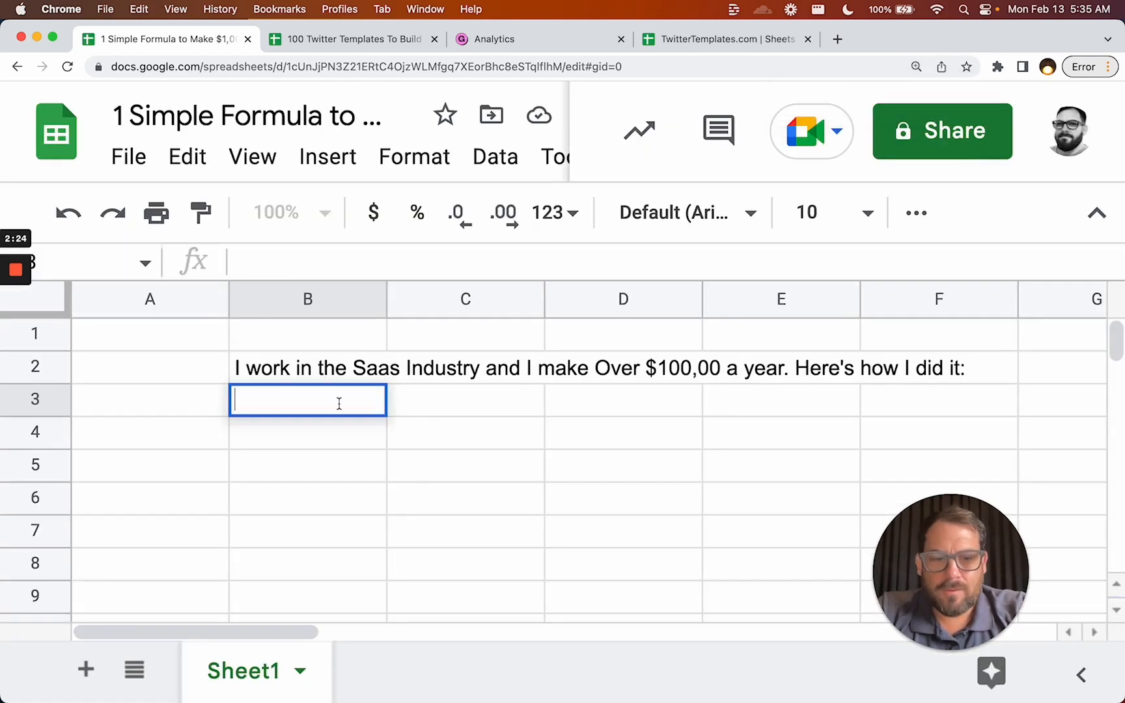
text(=sub)
key(Tab)
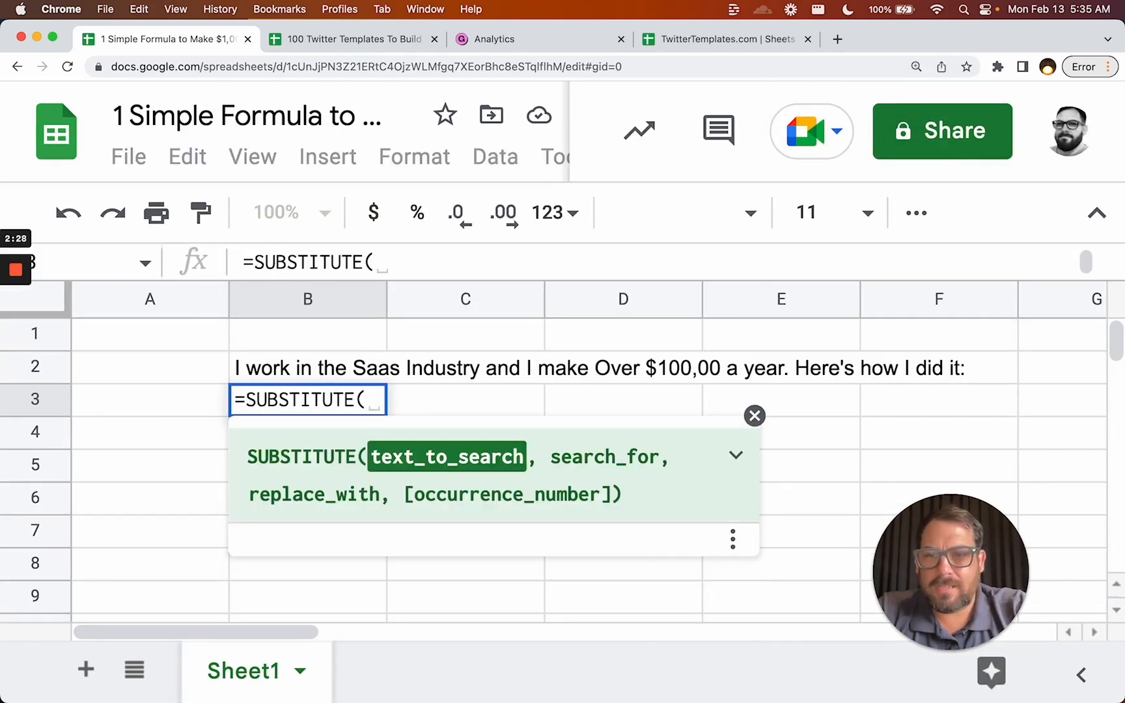
text(B2)
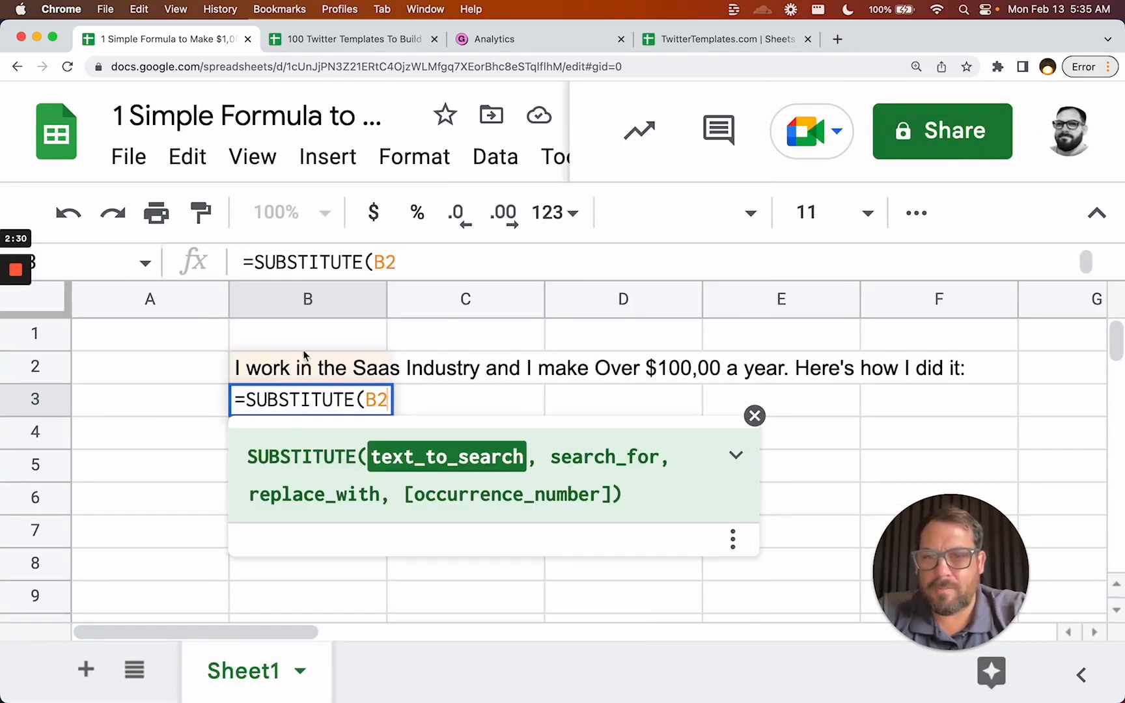
text(,)
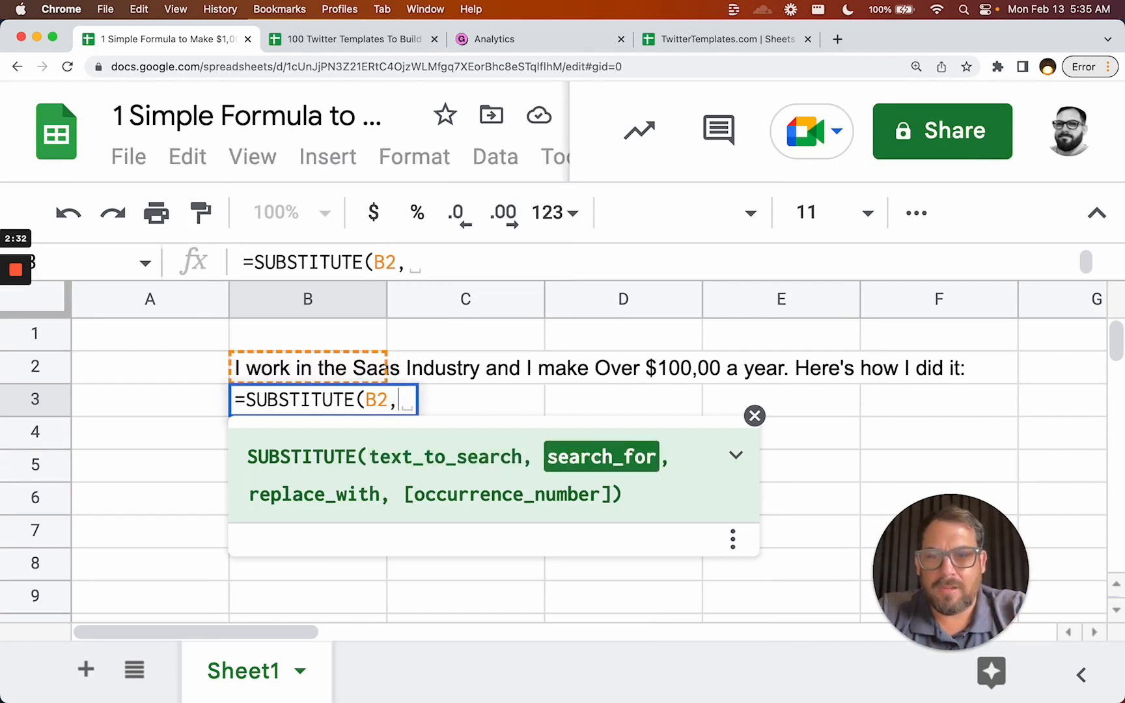
text("Saa)
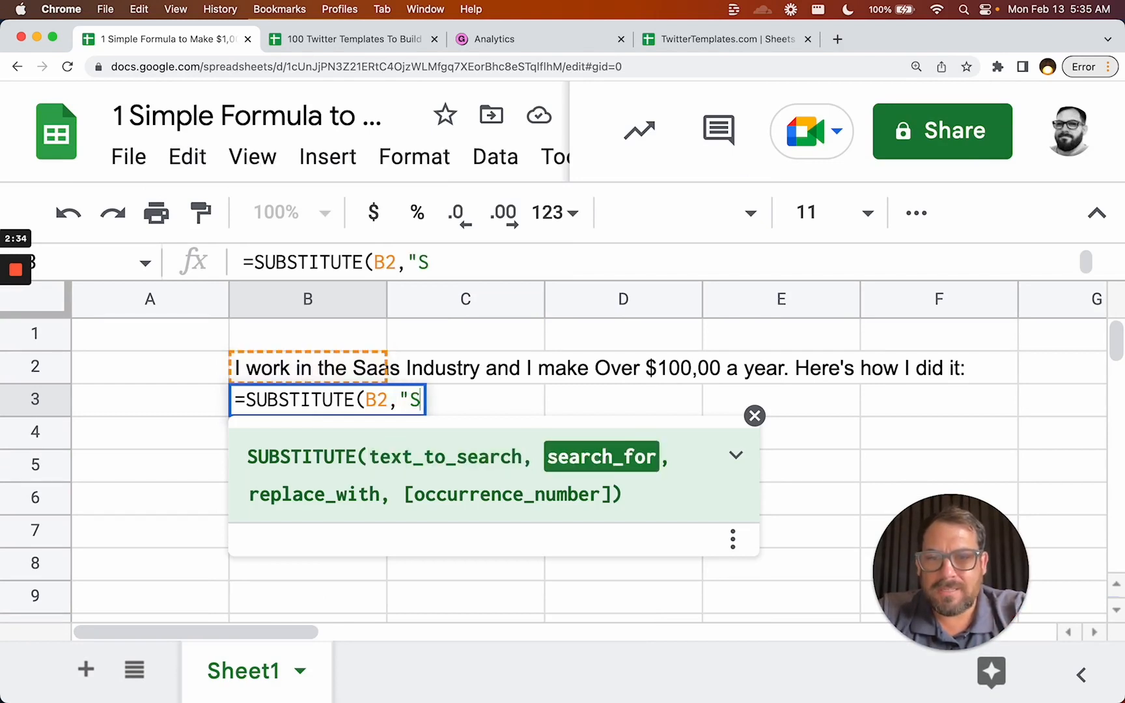
text(S Industry", )
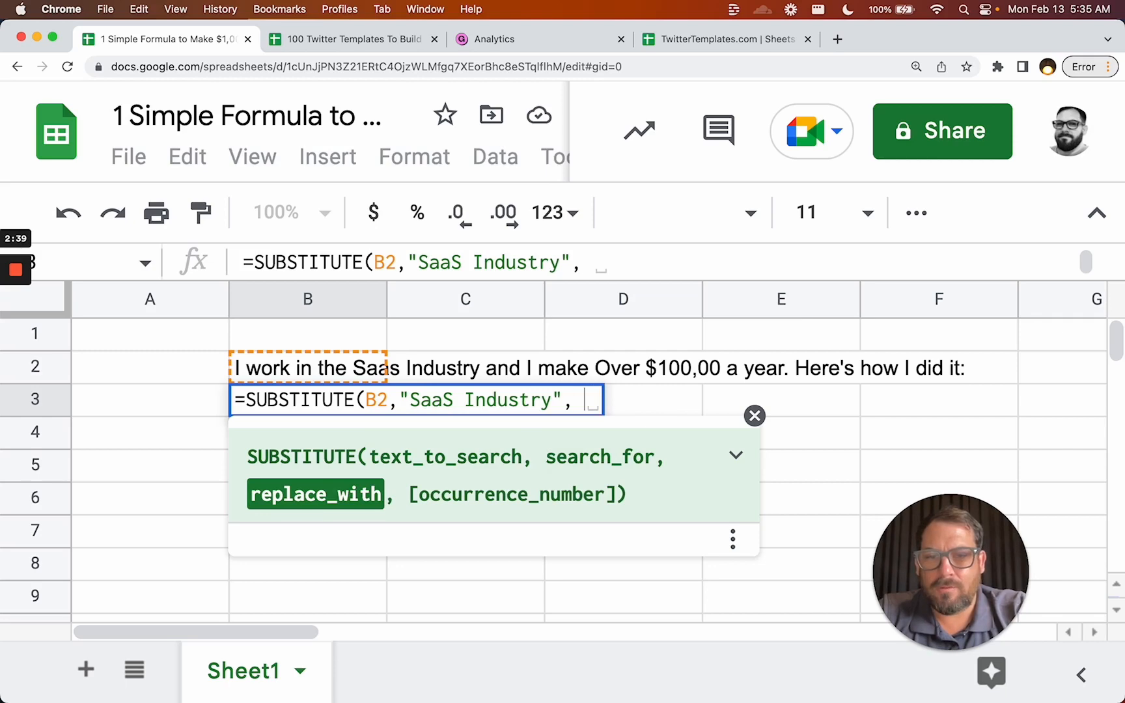
Finish the B3 formula with A2 as the replacement text, and enter Marketplaces in A2
text(")
key(BackSpace)
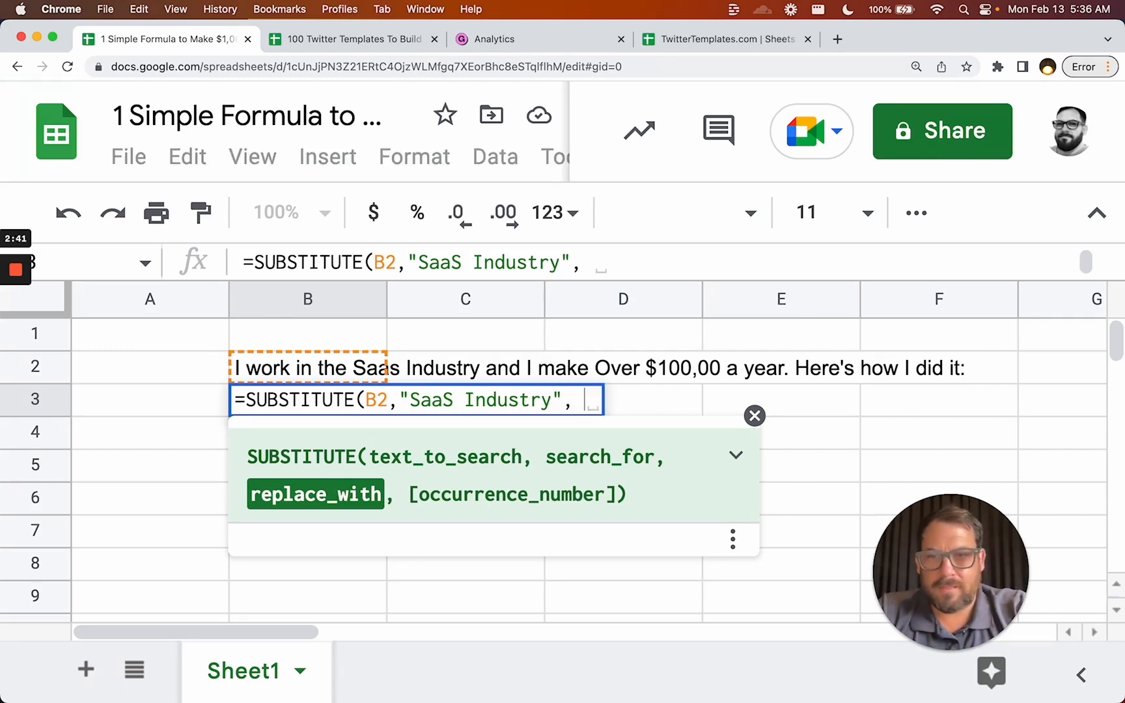
text(A)
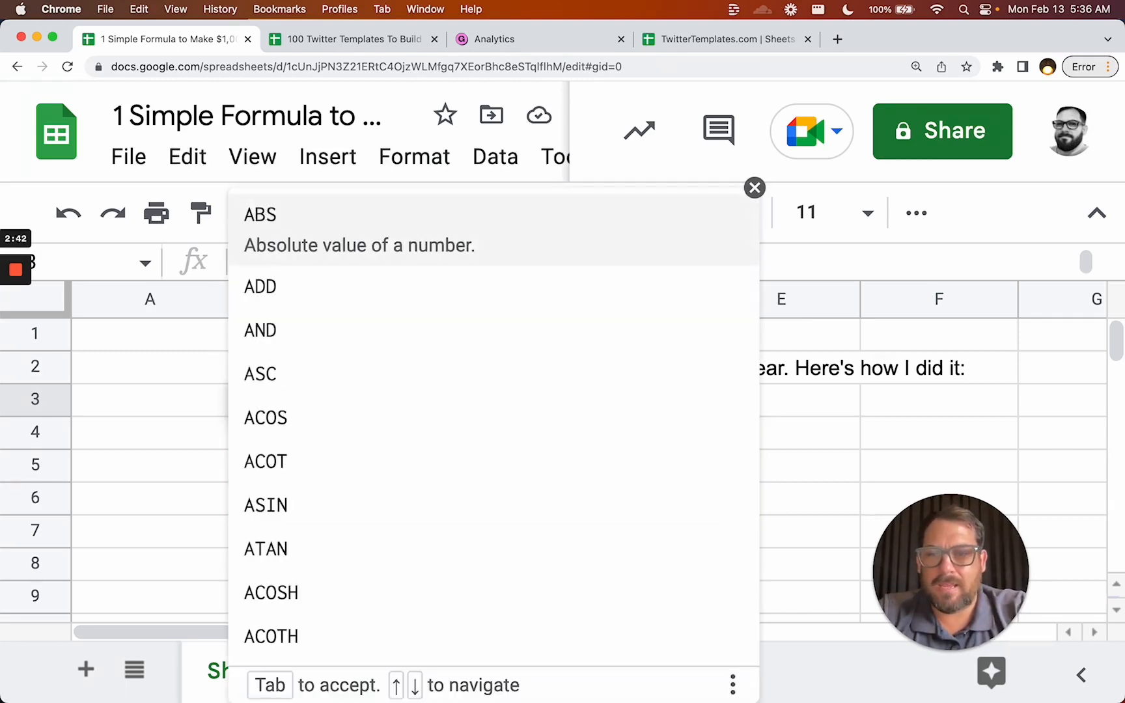
key(BackSpace)
text(B)
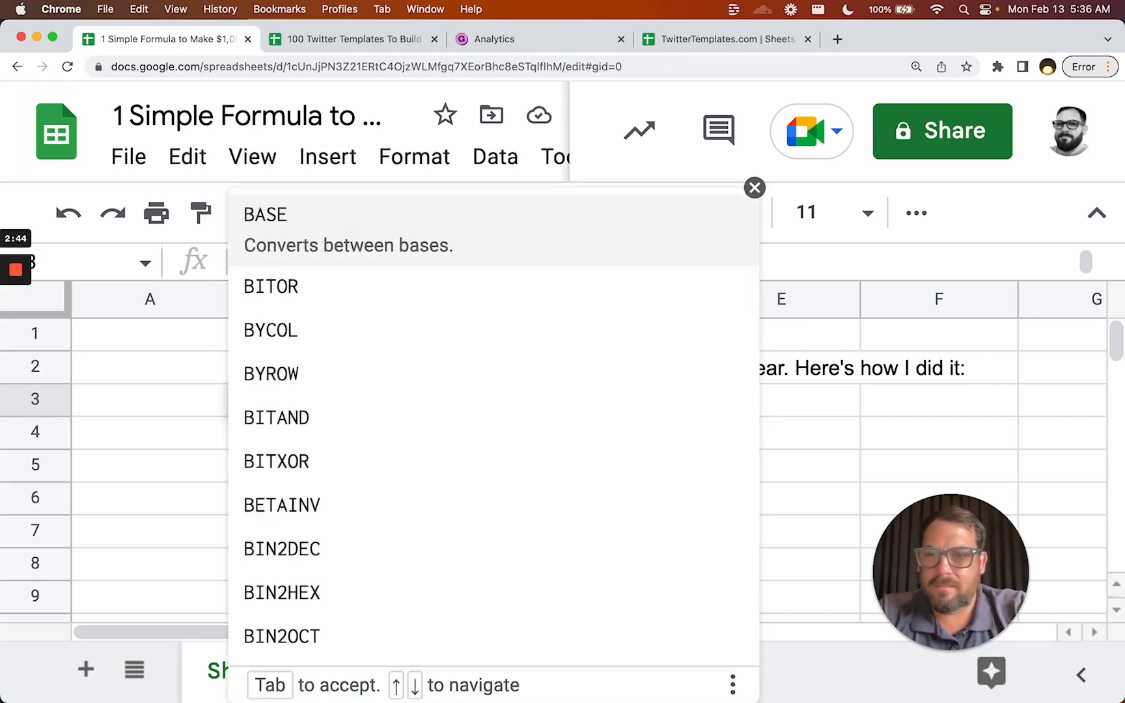
key(BackSpace)
text(A2)
key(Return)
click(198, 372)
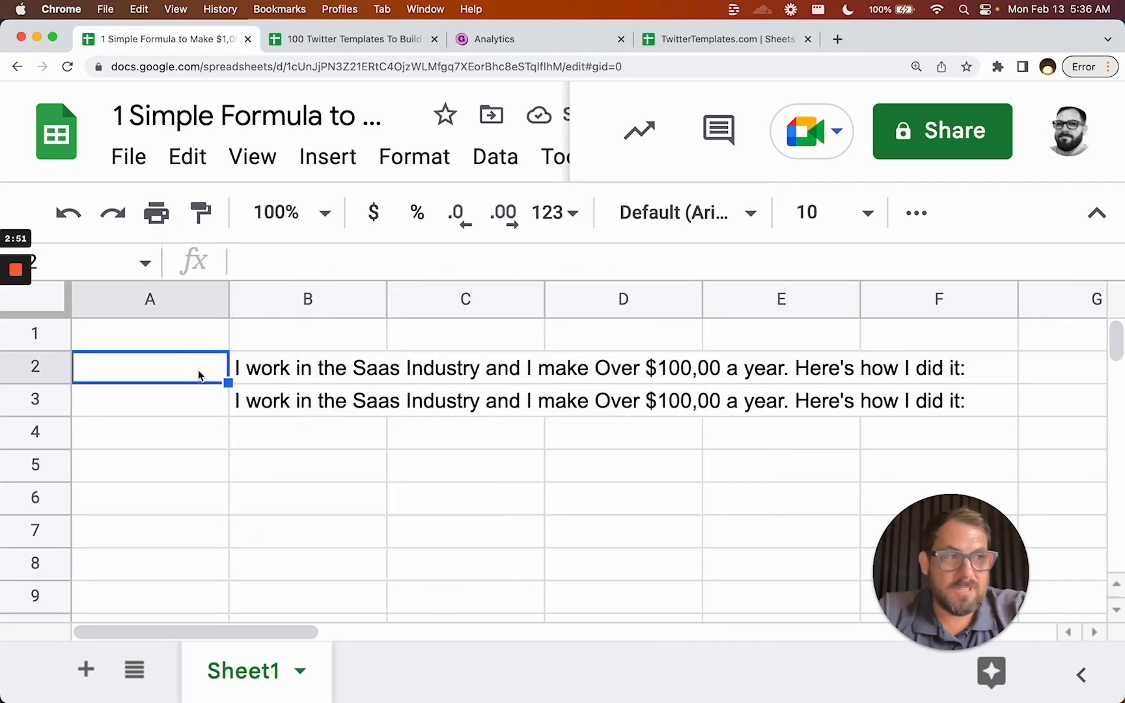
text(Marketplaces)
Change the search text in the B3 SUBSTITUTE formula to "Saas Industry" with a lowercase final s
click(284, 397)
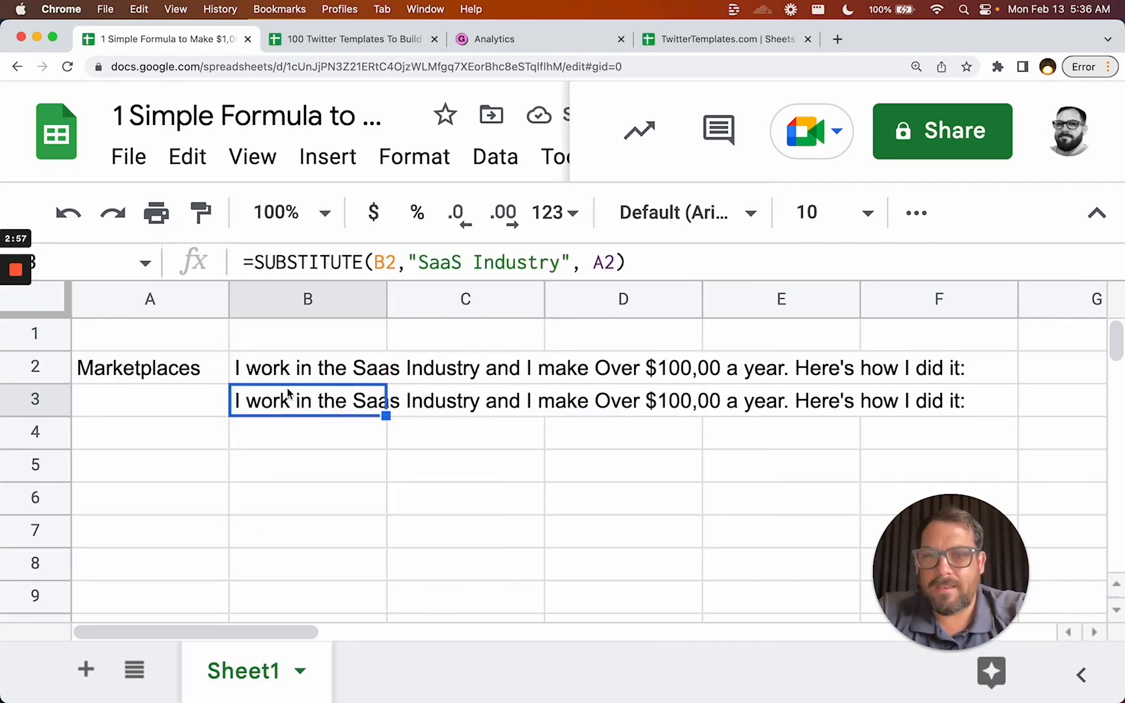
double_click(448, 398)
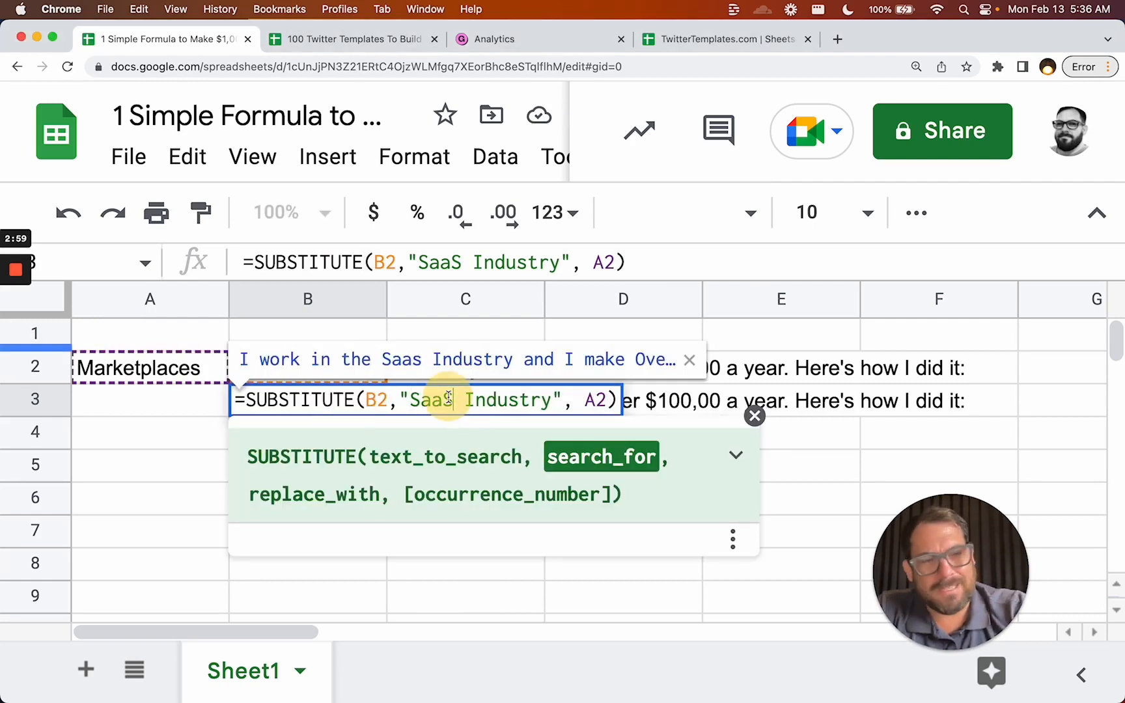
key(BackSpace)
text(s)
key(Return)
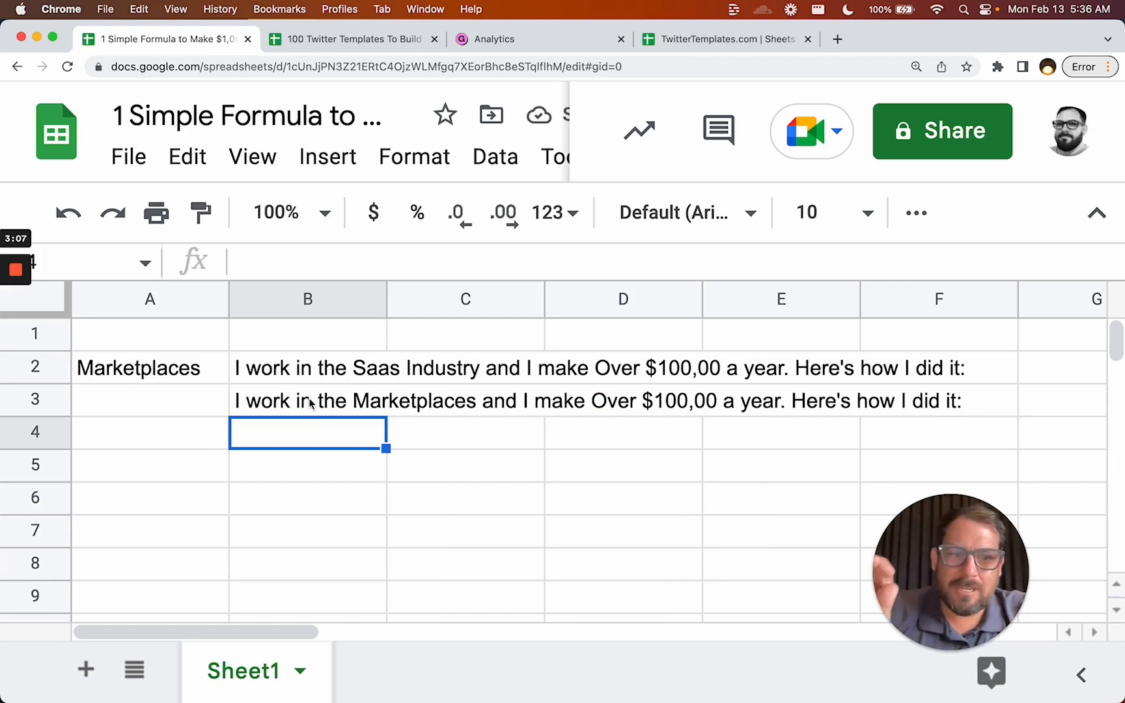
Correct the capitalization of "Saas" to "SaaS" in the sentence in B2
click(306, 377)
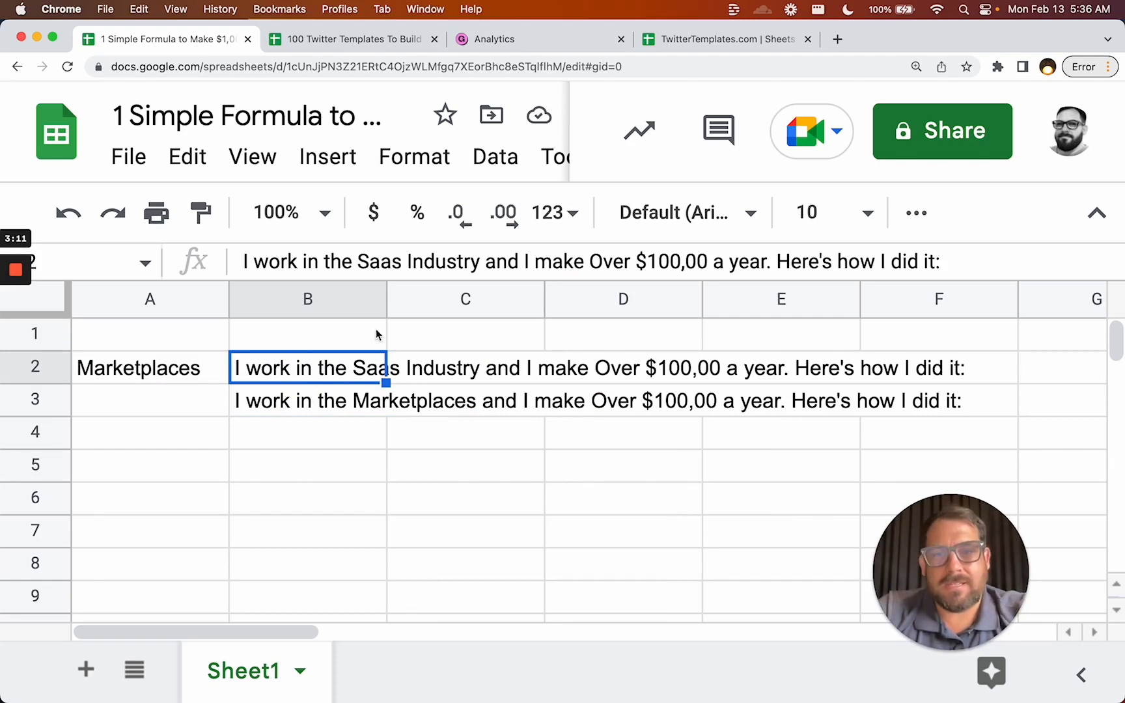
click(389, 262)
key(BackSpace)
text(S)
key(Return)
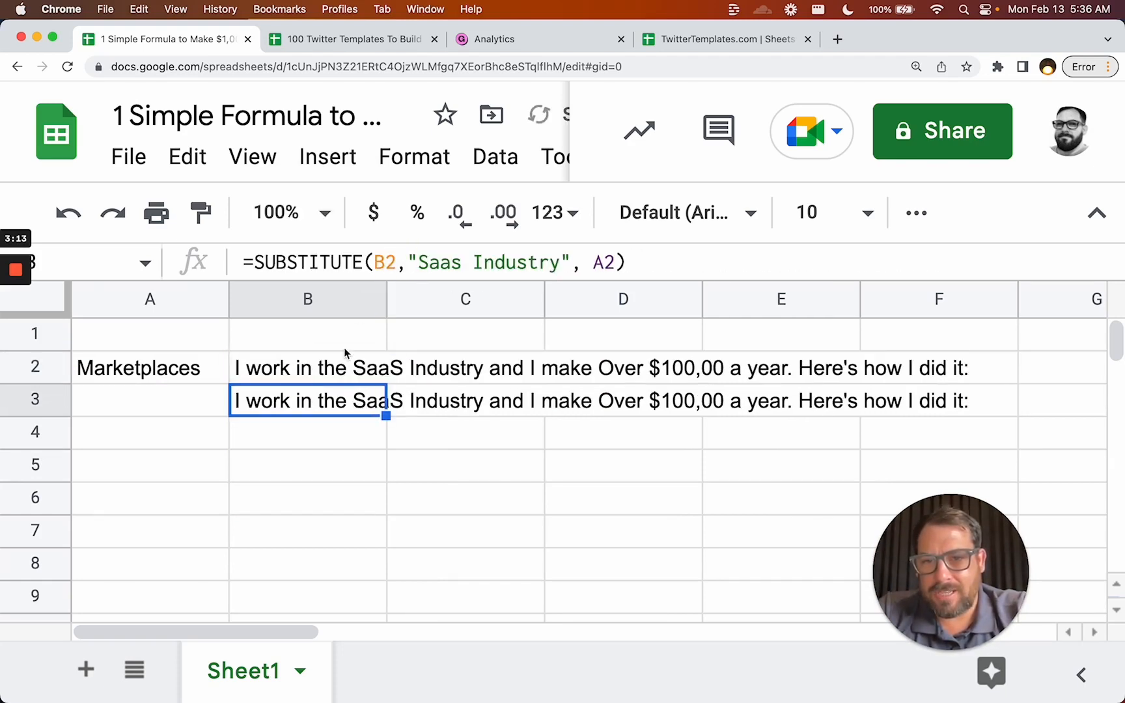
Set the search text in the B3 SUBSTITUTE formula to "SaaS Industry", matching the capitalization in B2
double_click(314, 399)
click(449, 400)
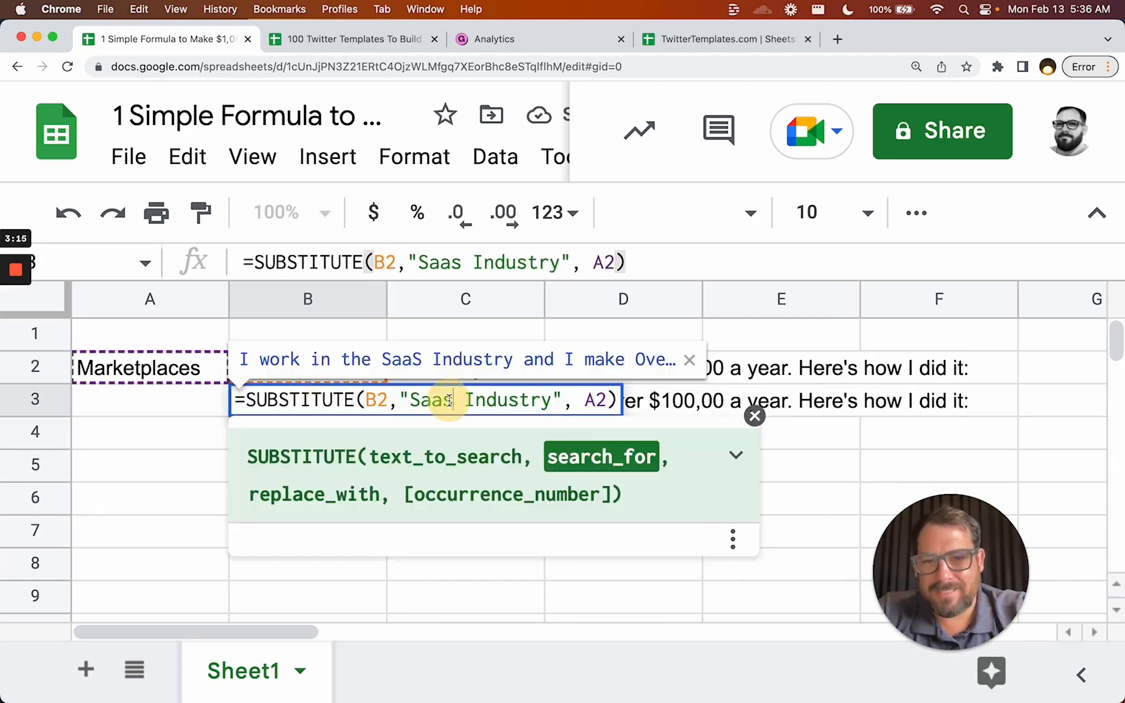
key(BackSpace)
text(S)
key(Return)
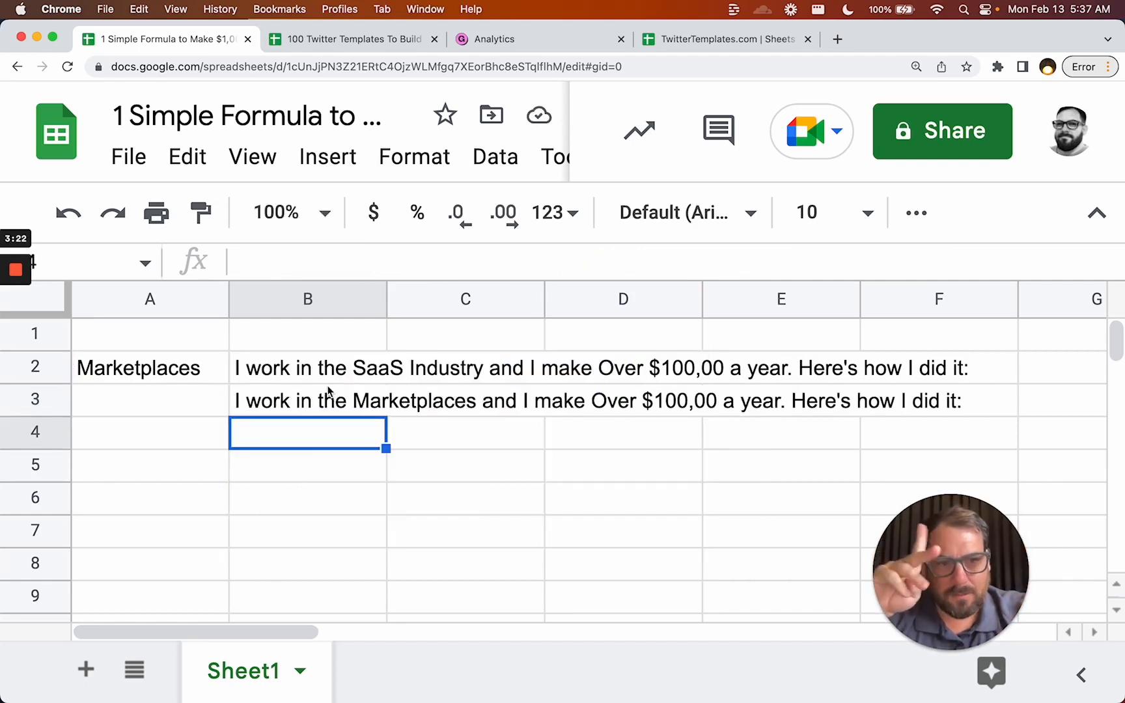
Shorten the search text in the B3 SUBSTITUTE formula to "SaaS", leaving A2 as the replacement
double_click(326, 399)
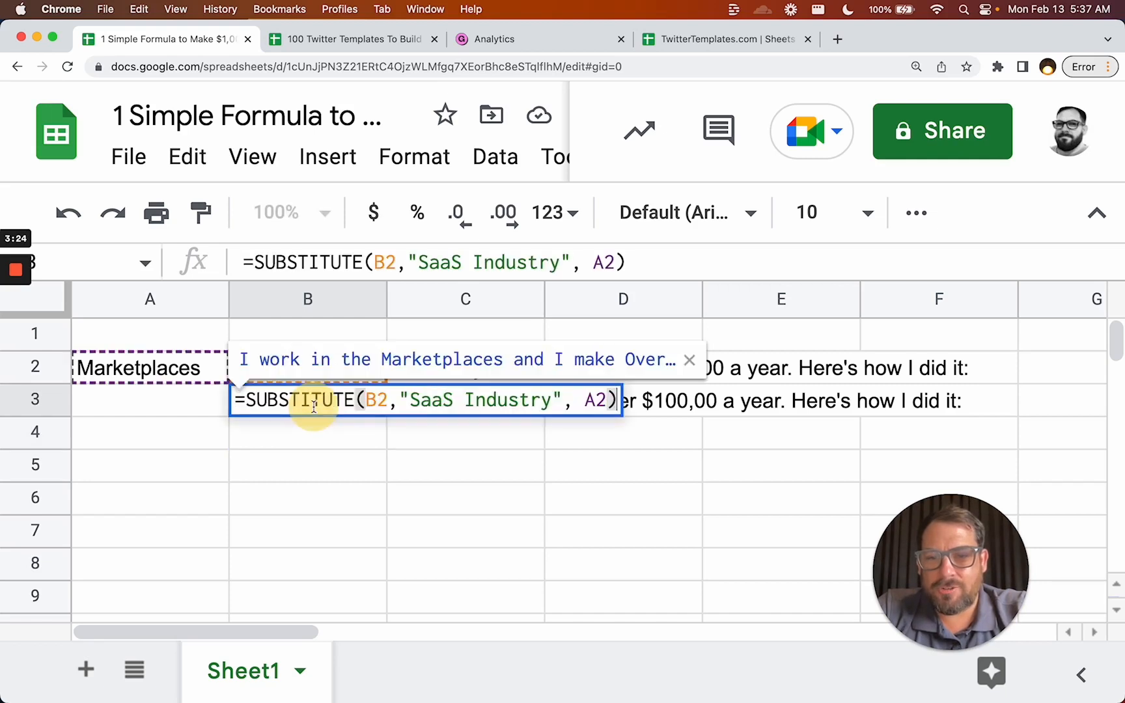
key(BackSpace)
key(BackSpace)
key(BackSpace)
key(BackSpace)
key(BackSpace)
key(BackSpace)
key(BackSpace)
key(BackSpace)
key(BackSpace)
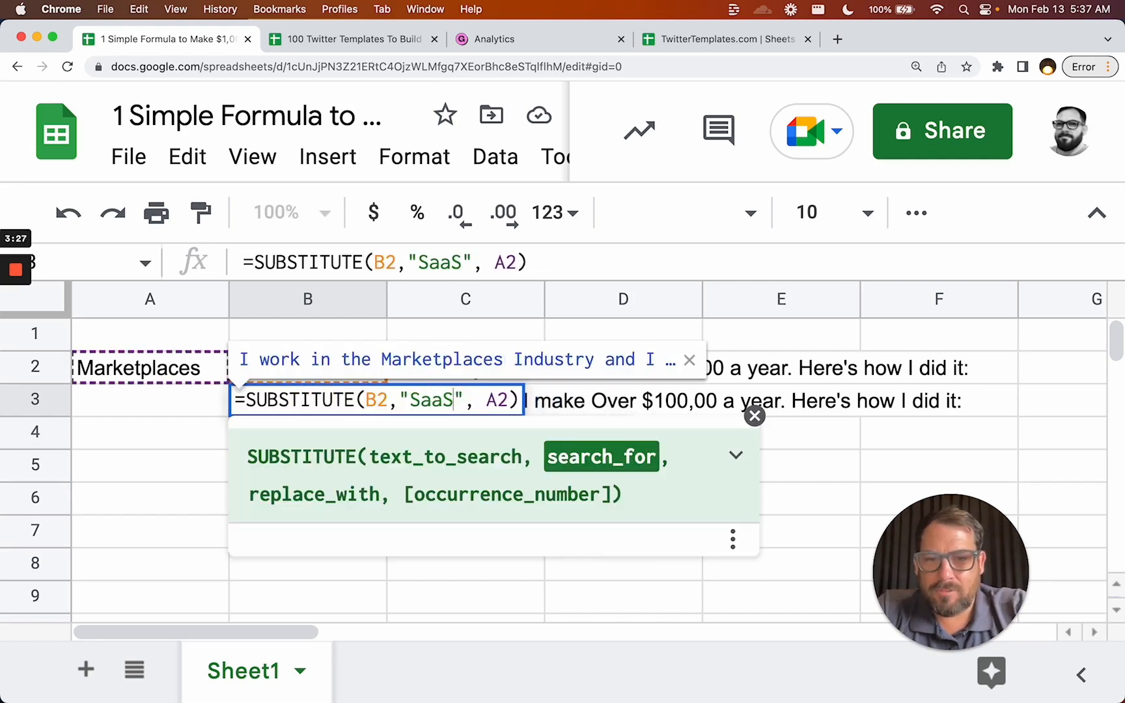
key(Return)
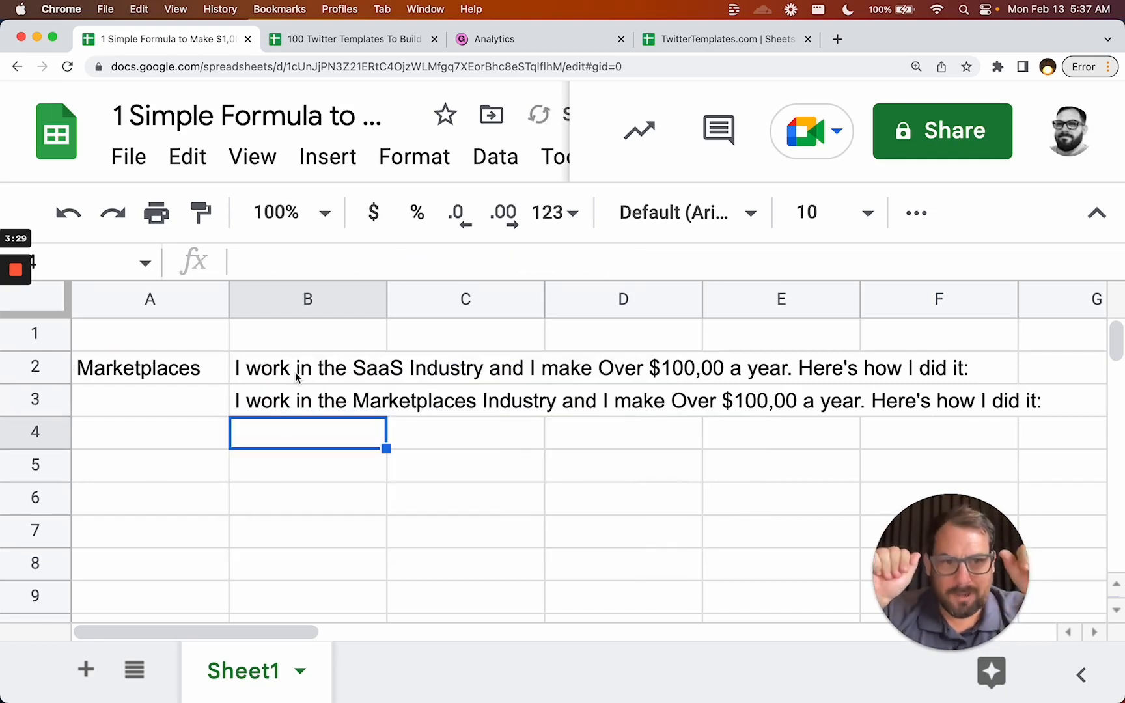
Enter Pipelines as the industry in A2
click(188, 377)
text(Pip)
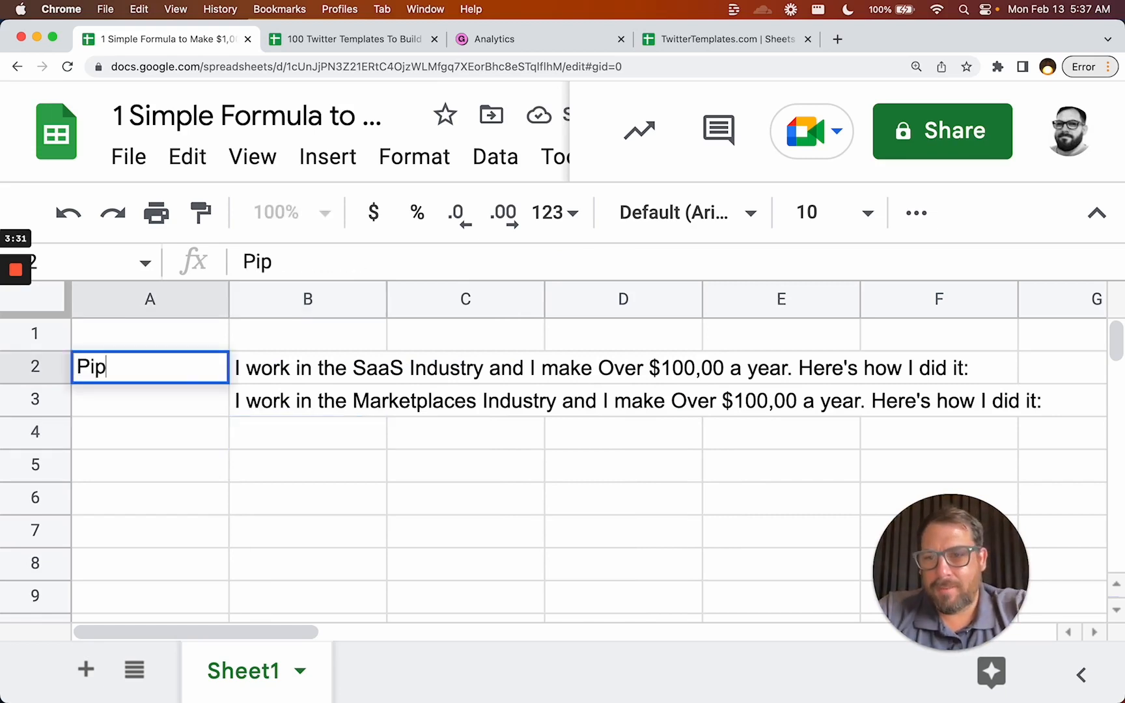
text(elines)
key(Return)
Set the industry in A2 to Country Takeover
click(171, 369)
text(Country )
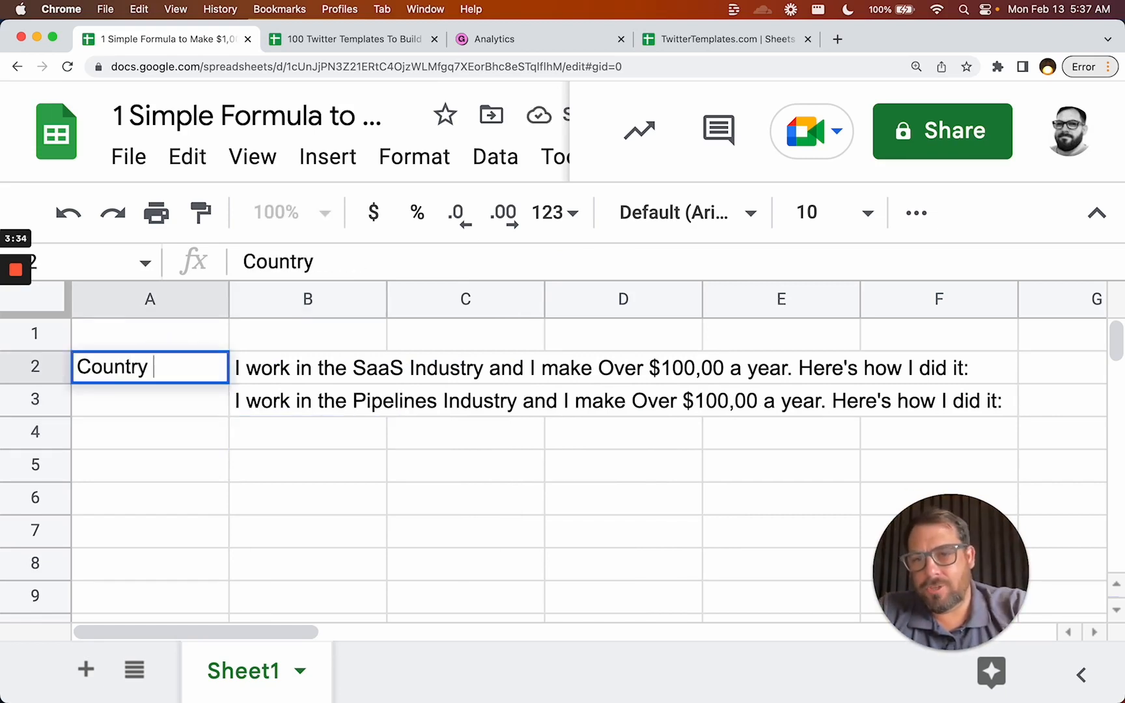
text(Takeover)
key(Return)
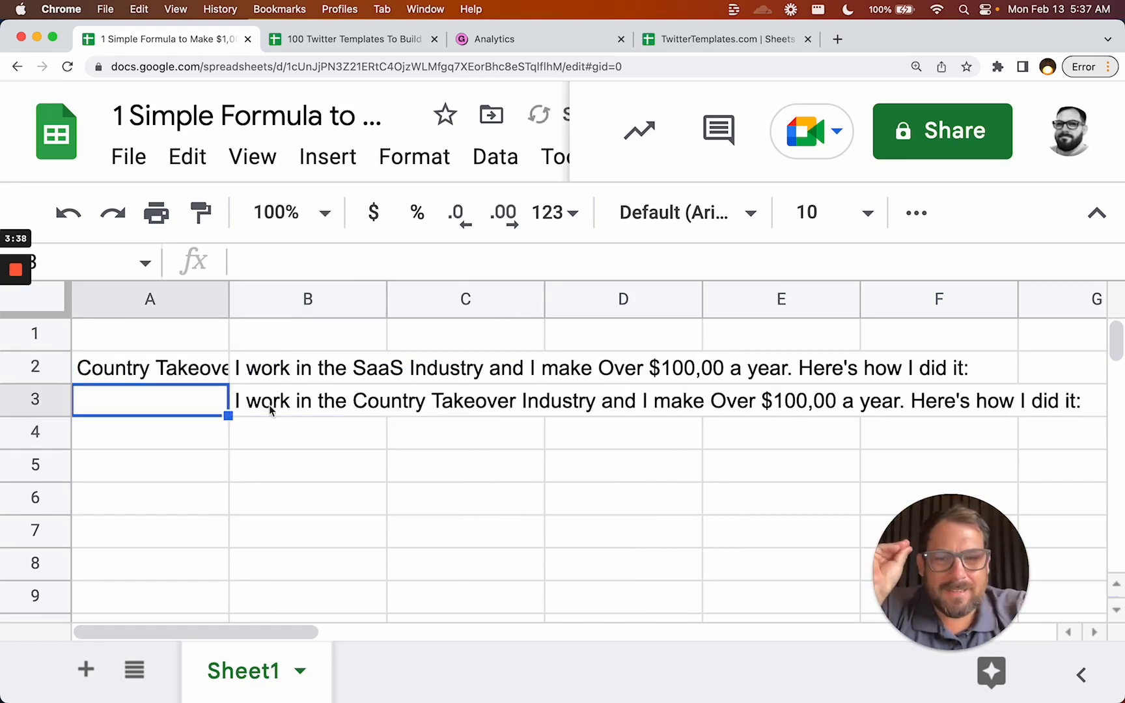
Replace the word SaaS in the B2 sentence with the placeholder [[INDUSTRY]]
click(270, 409)
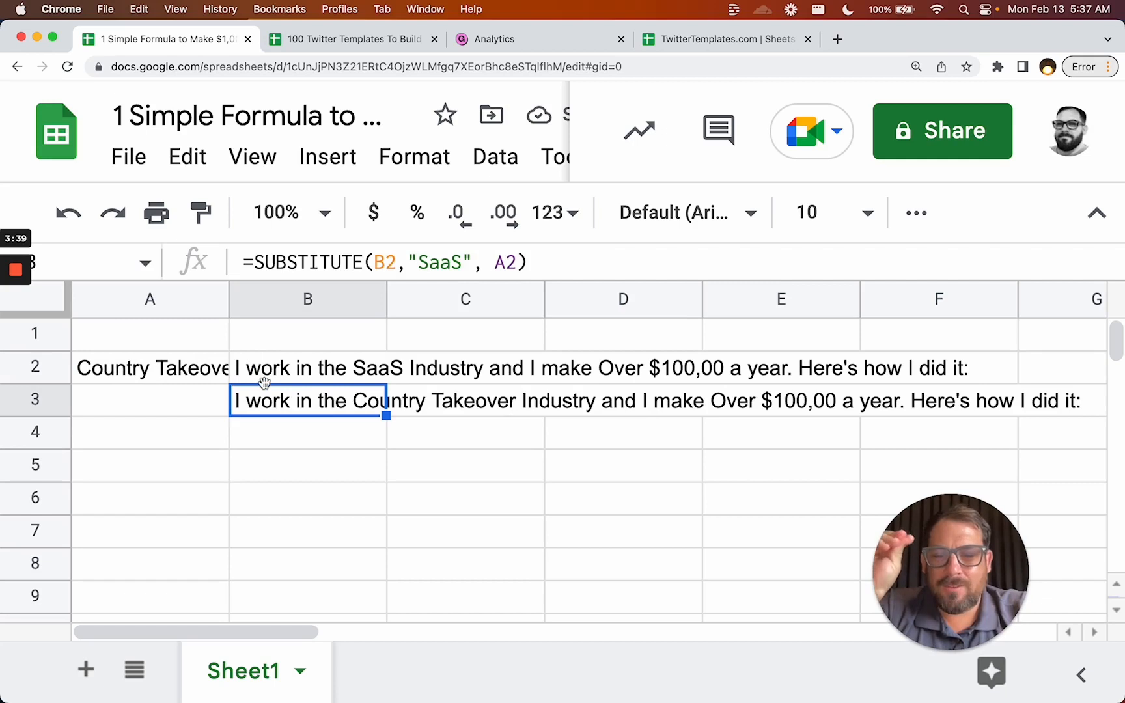
click(308, 368)
click(359, 263)
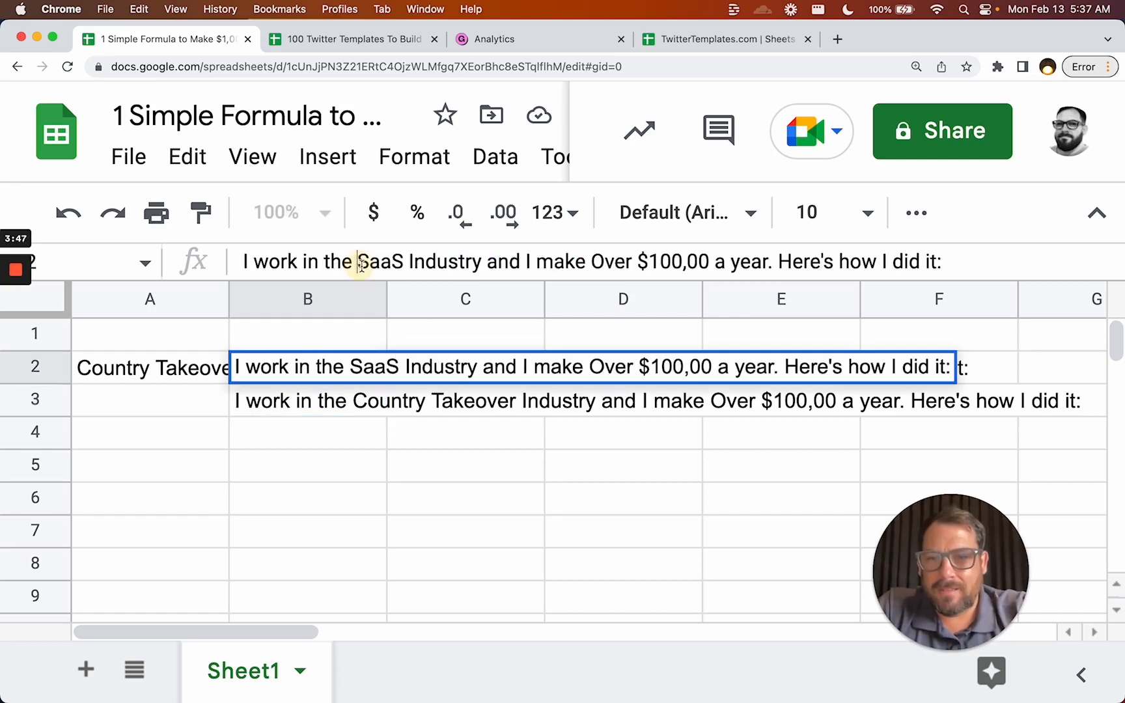
drag(357, 262, 404, 263)
text([[)
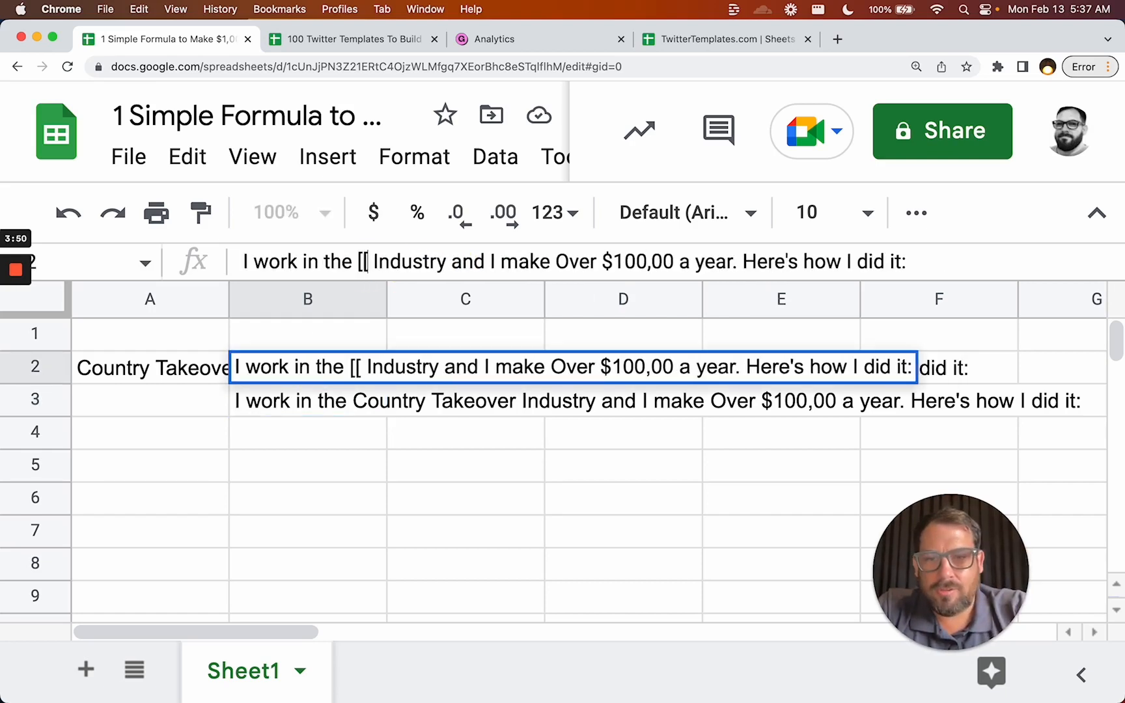
text(]])
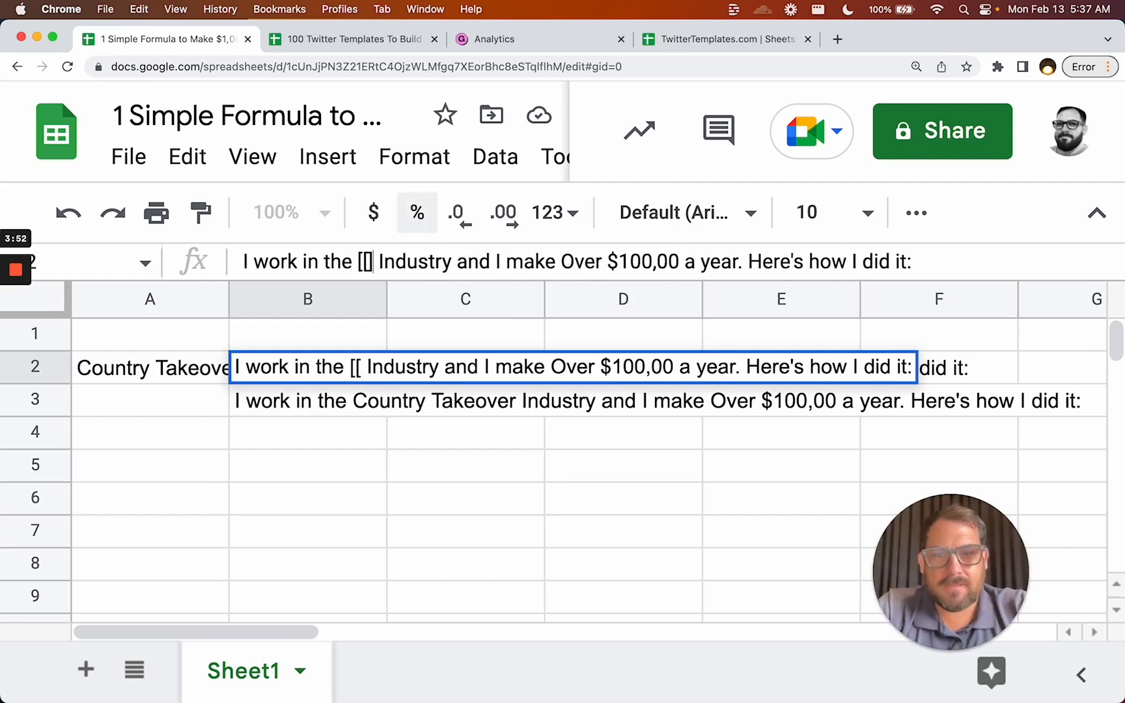
key(Left)
key(Left)
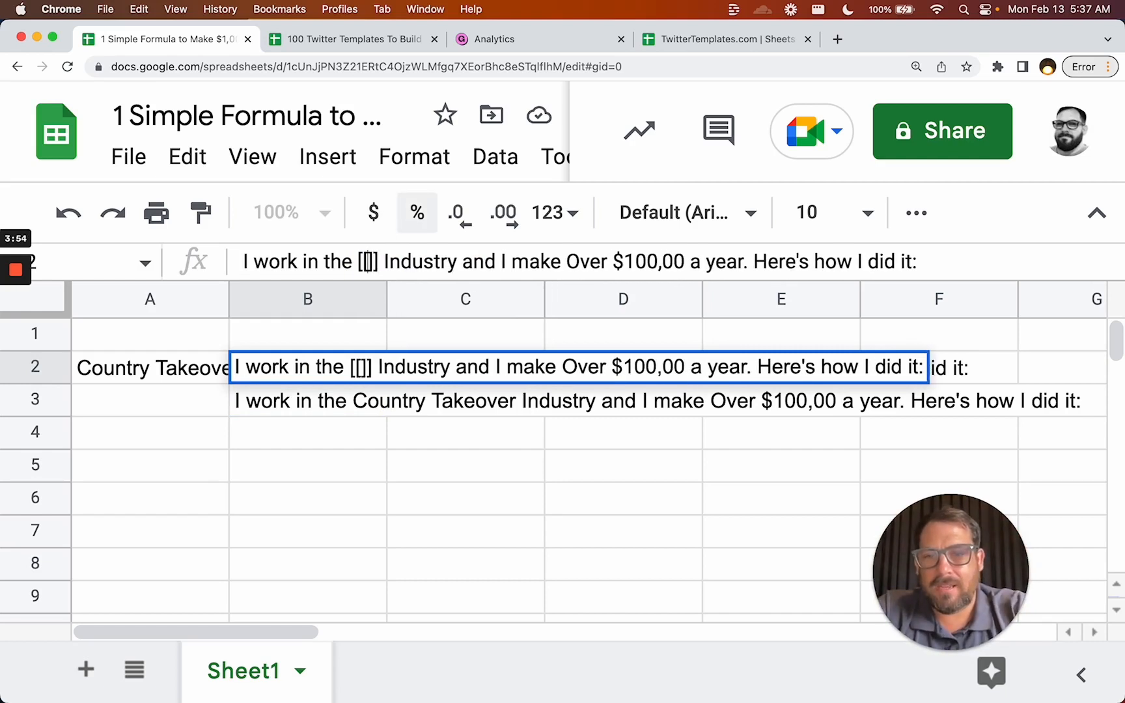
text(INDUST)
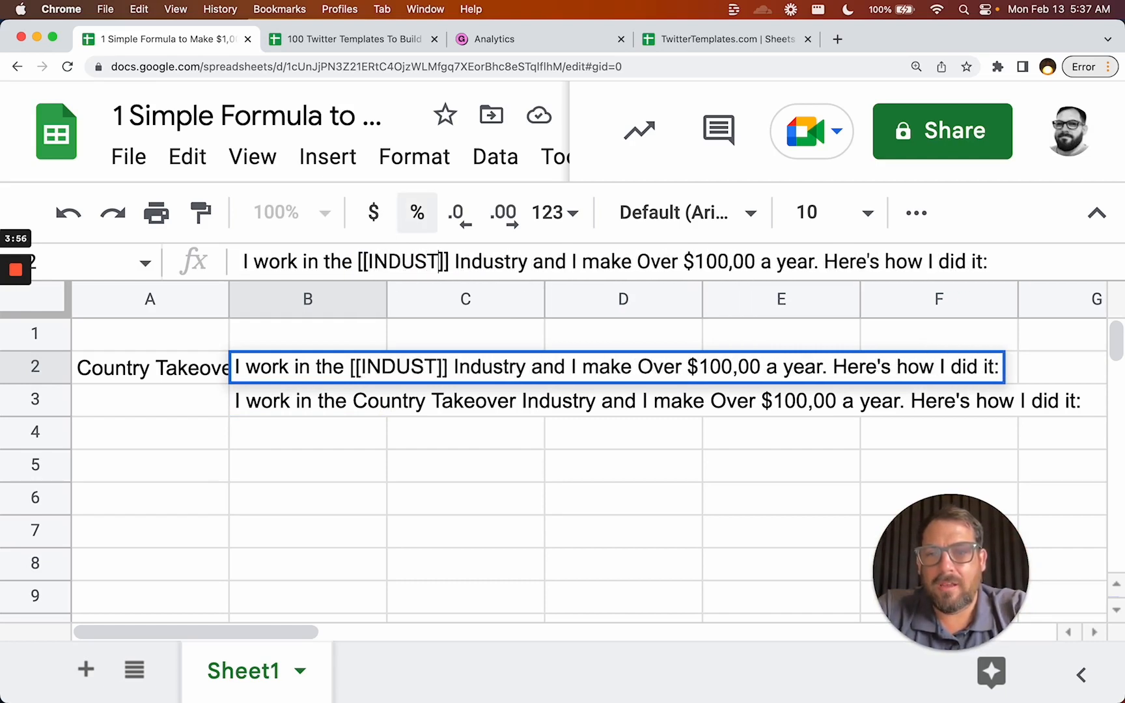
text(RY)
key(Return)
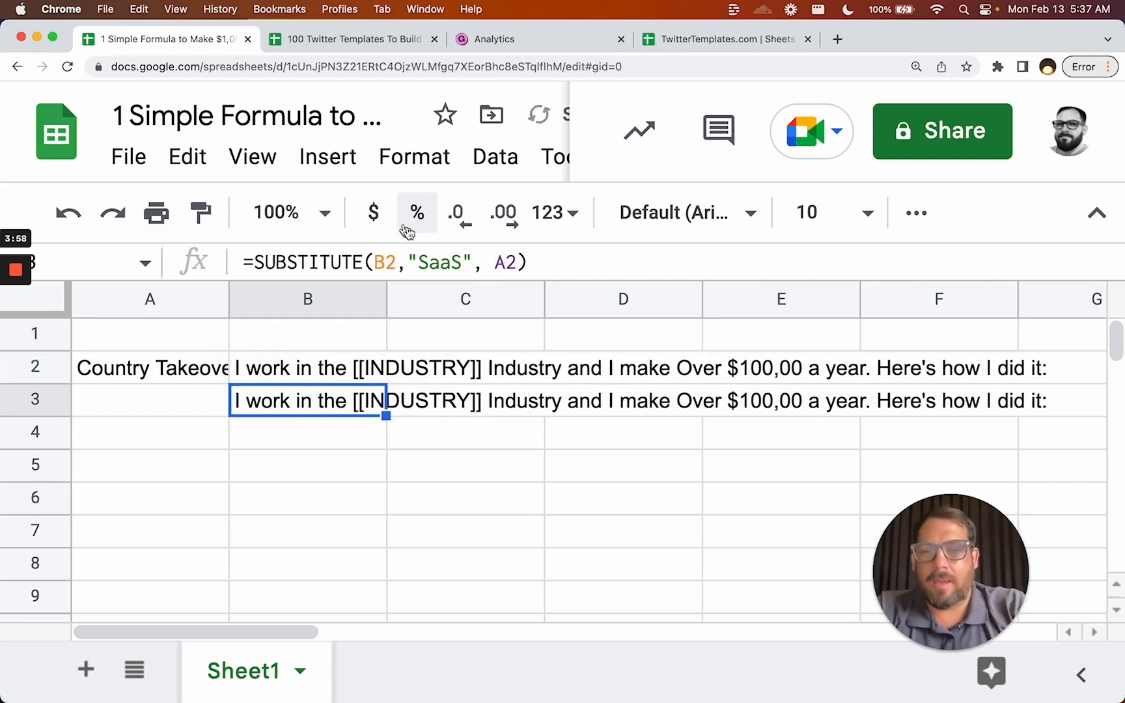
Change the search text in the B3 SUBSTITUTE formula to "[[INDUSTRY]]"
double_click(306, 401)
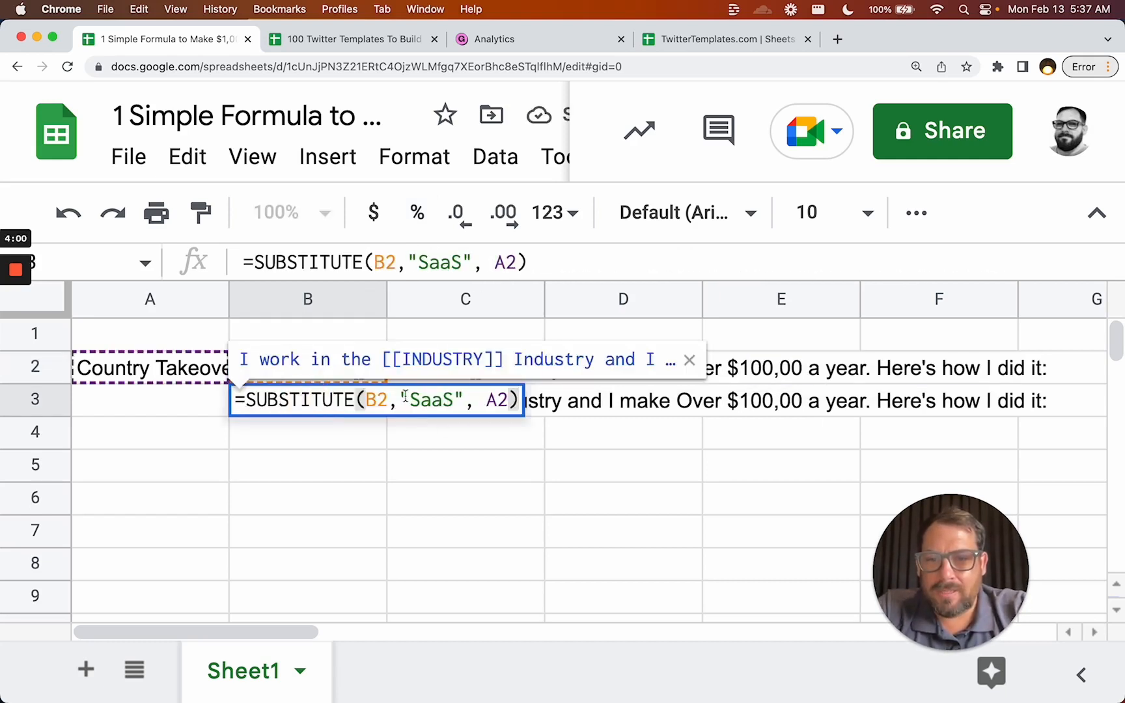
click(409, 399)
double_click(410, 399)
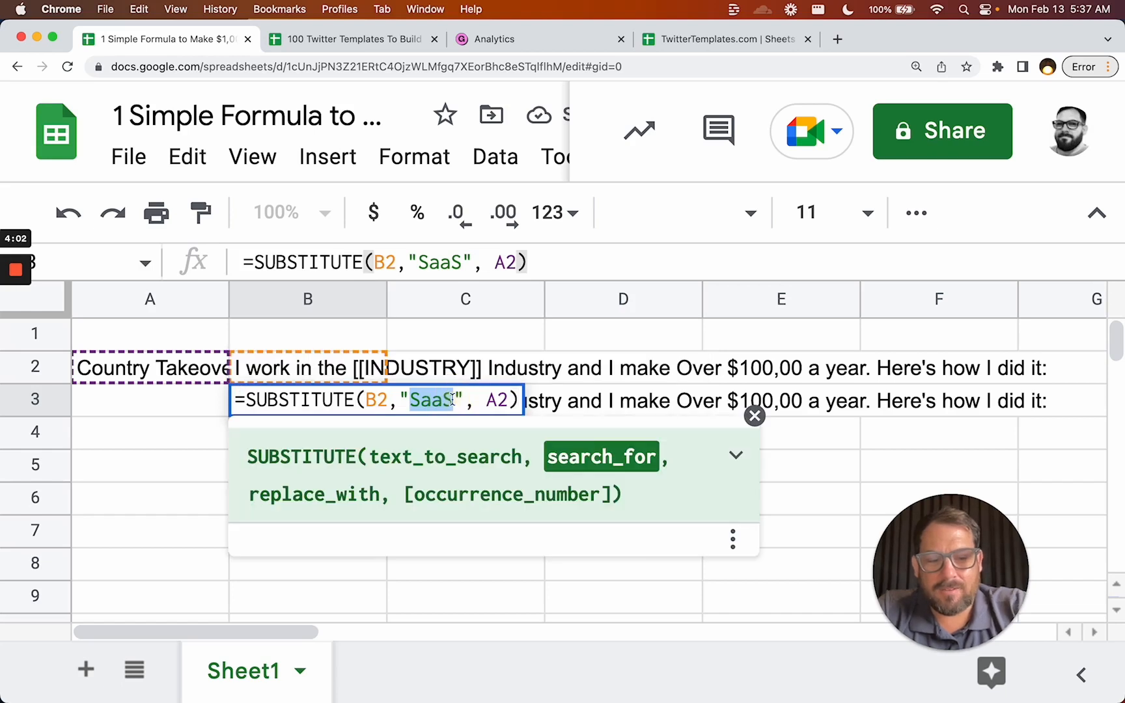
text([[[)
key(BackSpace)
text(]])
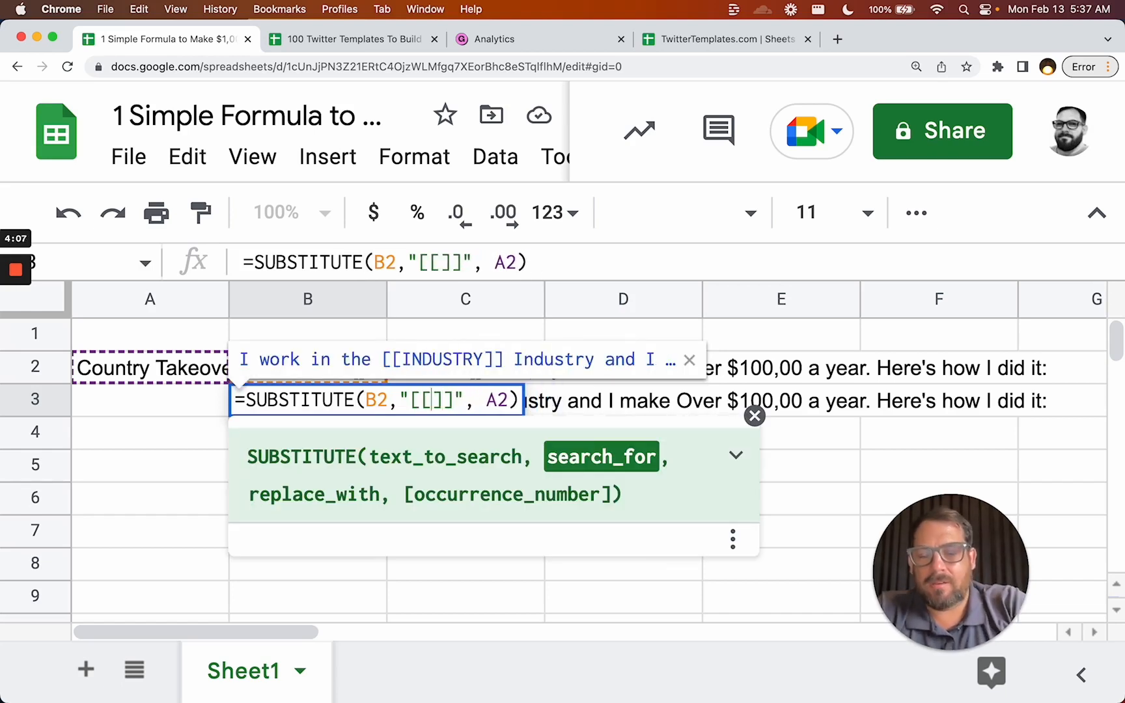
text(INDUSTRY)
key(Return)
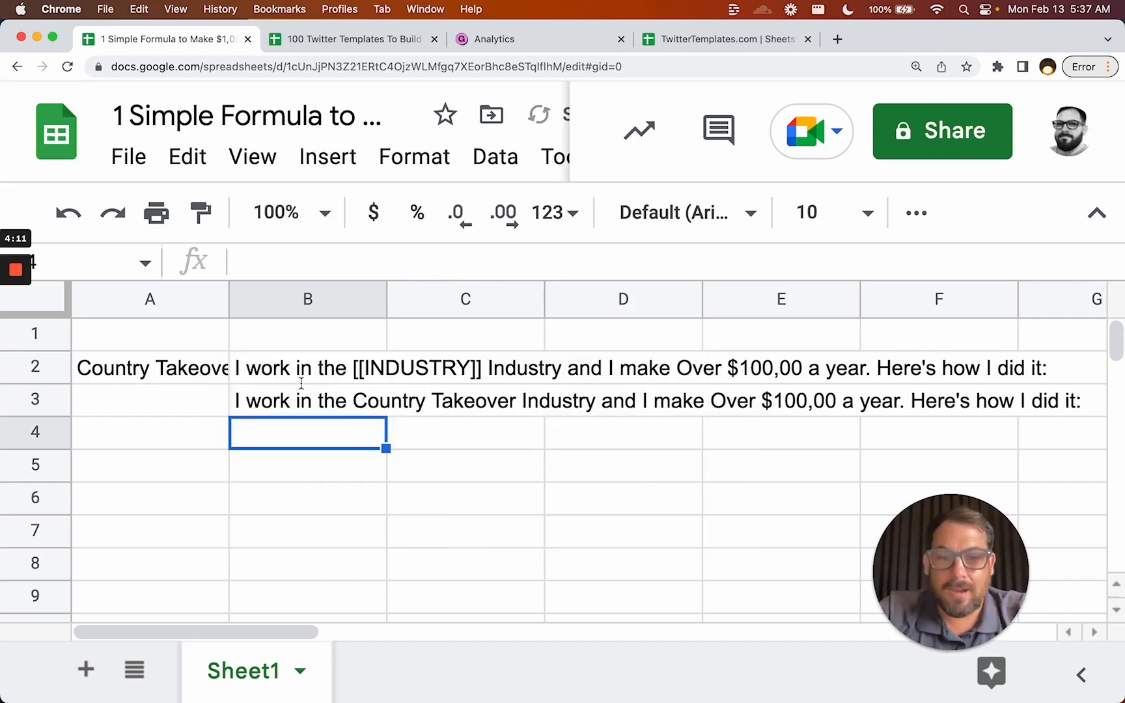
Move the SUBSTITUTE formula from B3 to C2, beside the template sentence
click(301, 369)
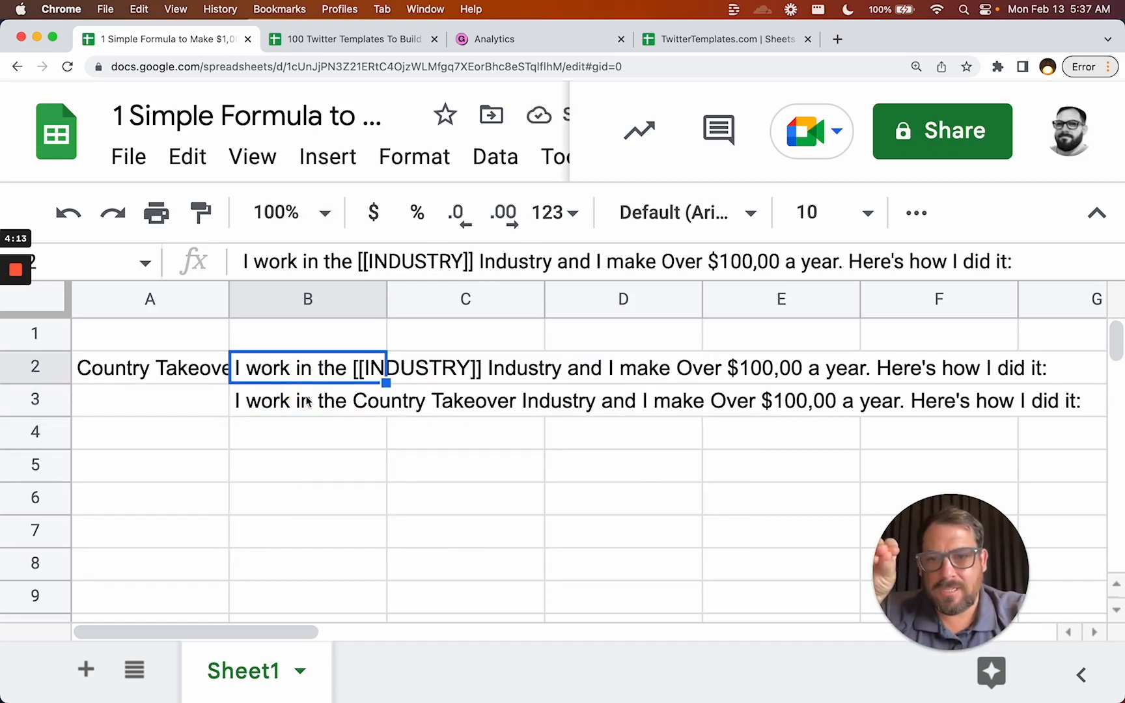
click(309, 400)
key(ctrl+x)
key(Up)
key(Right)
key(ctrl+v)
Widen columns B and C equally and wrap their text
drag(304, 299, 467, 297)
drag(544, 299, 665, 299)
click(926, 215)
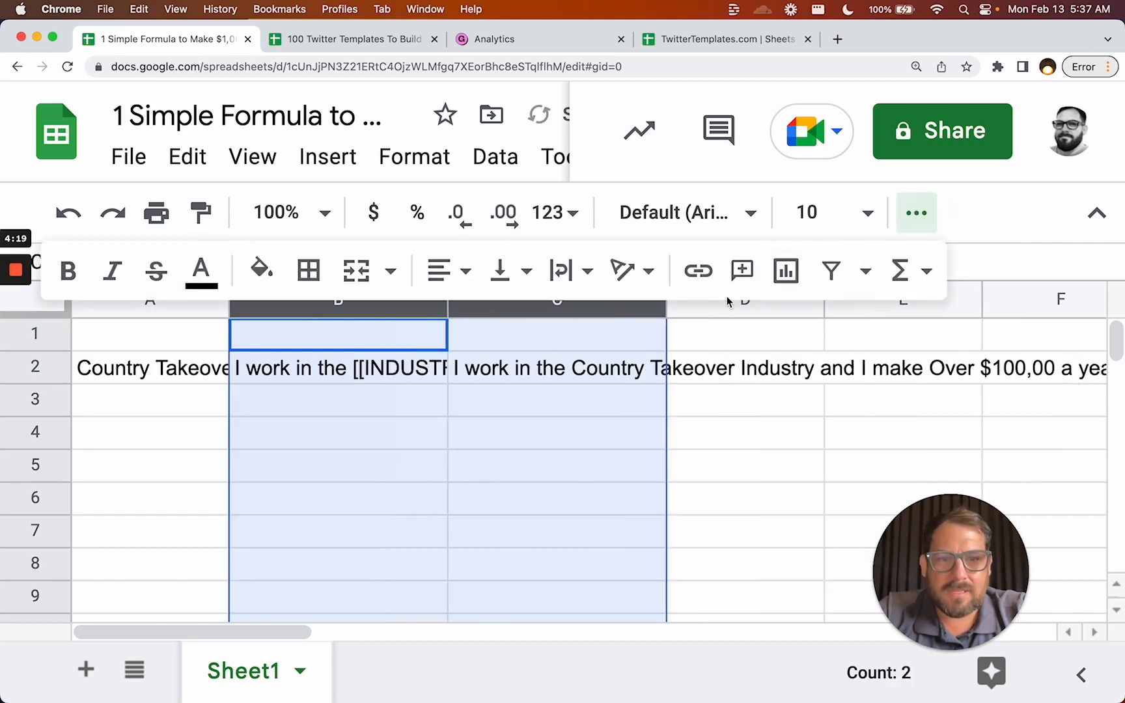
click(565, 270)
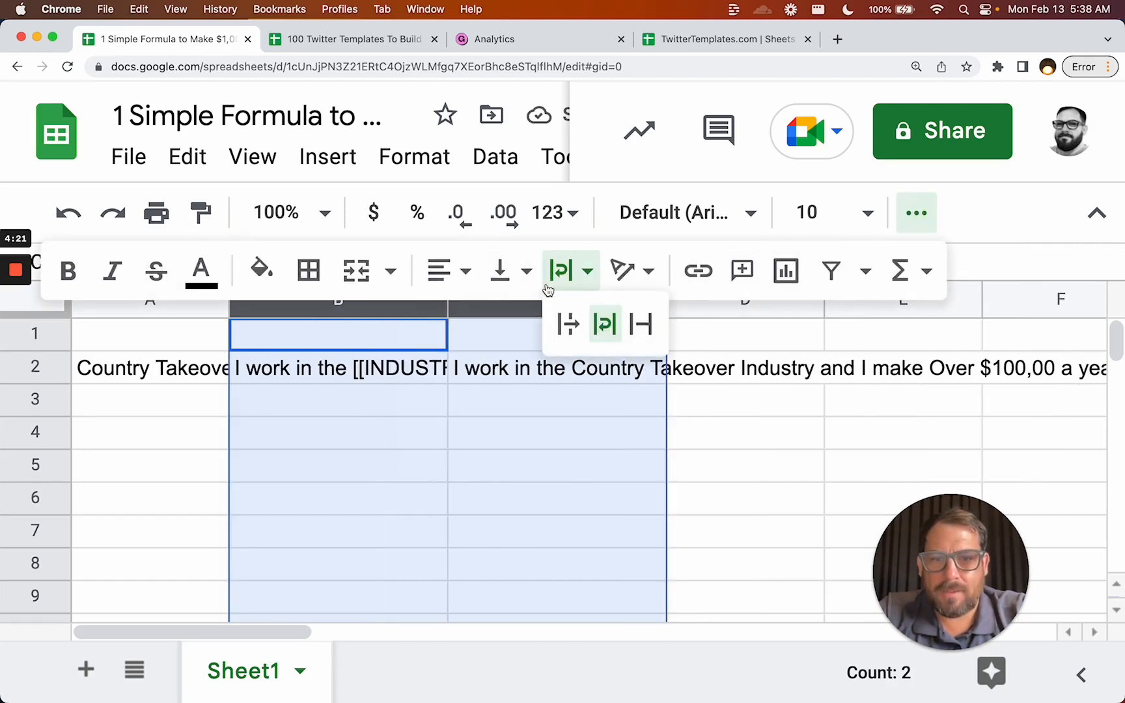
click(604, 323)
click(540, 414)
click(306, 451)
Widen column A so that the full industry name in A2 fits
click(197, 444)
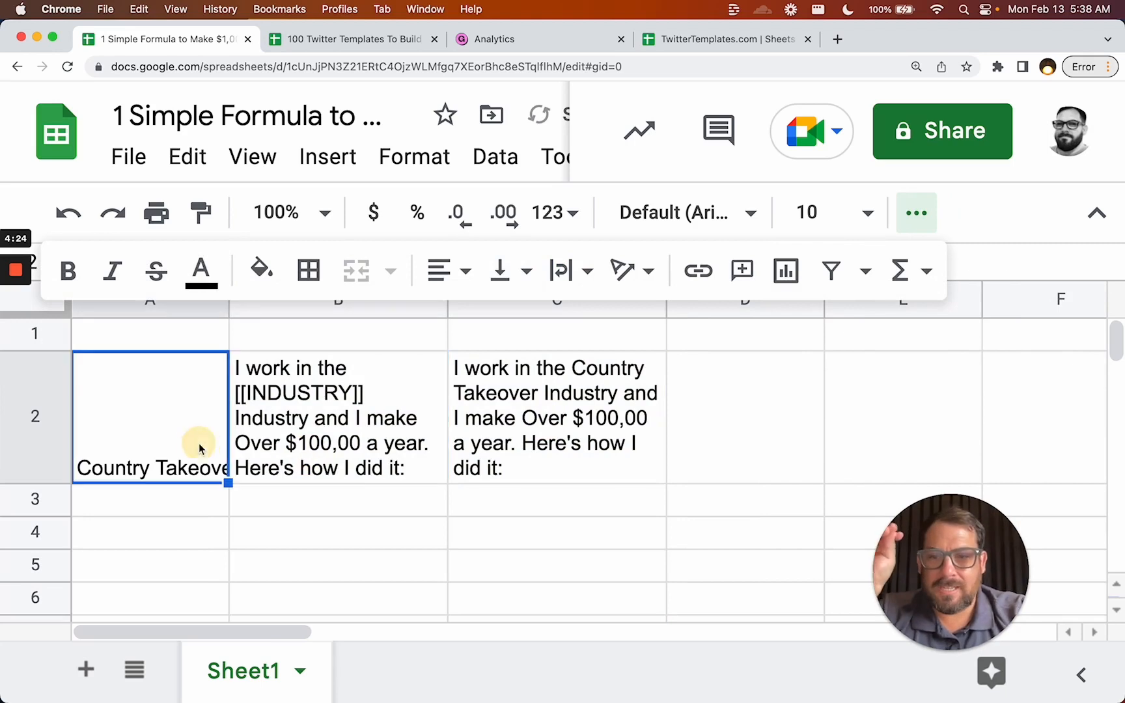
drag(228, 304, 321, 307)
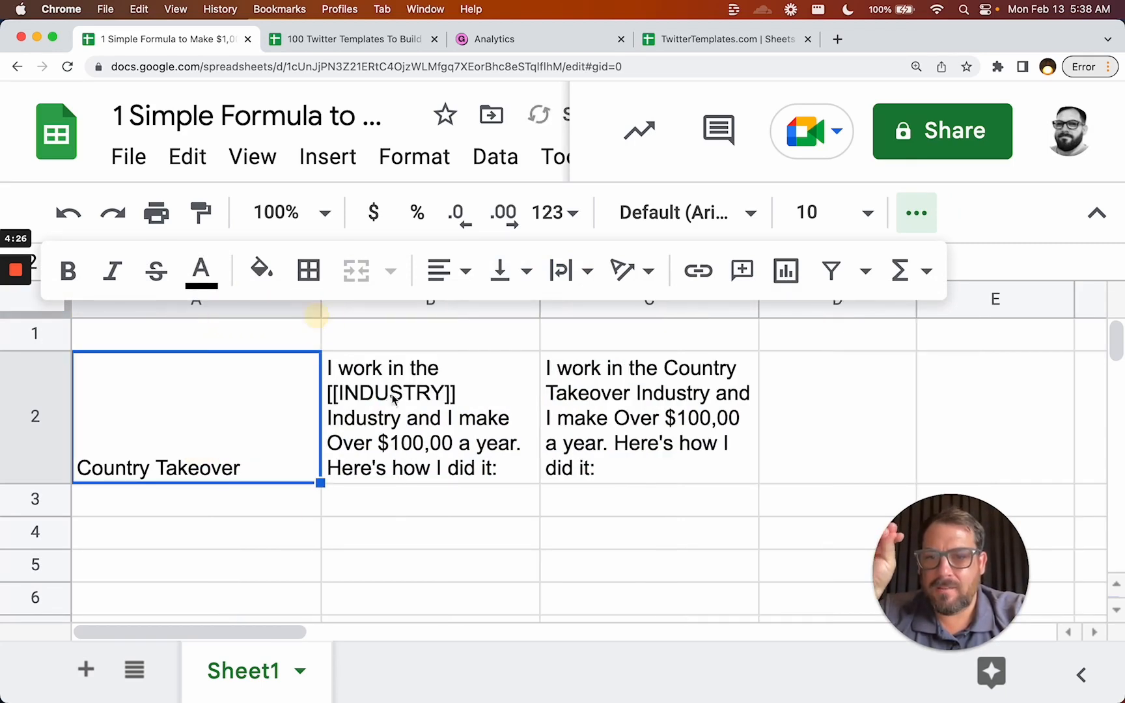
click(916, 218)
Enter "EVERYONE in the [[INDUSTRY]] industry knows this and you don't" in B3 with its substitution formula in C3, and copy both cells to row 4
click(444, 406)
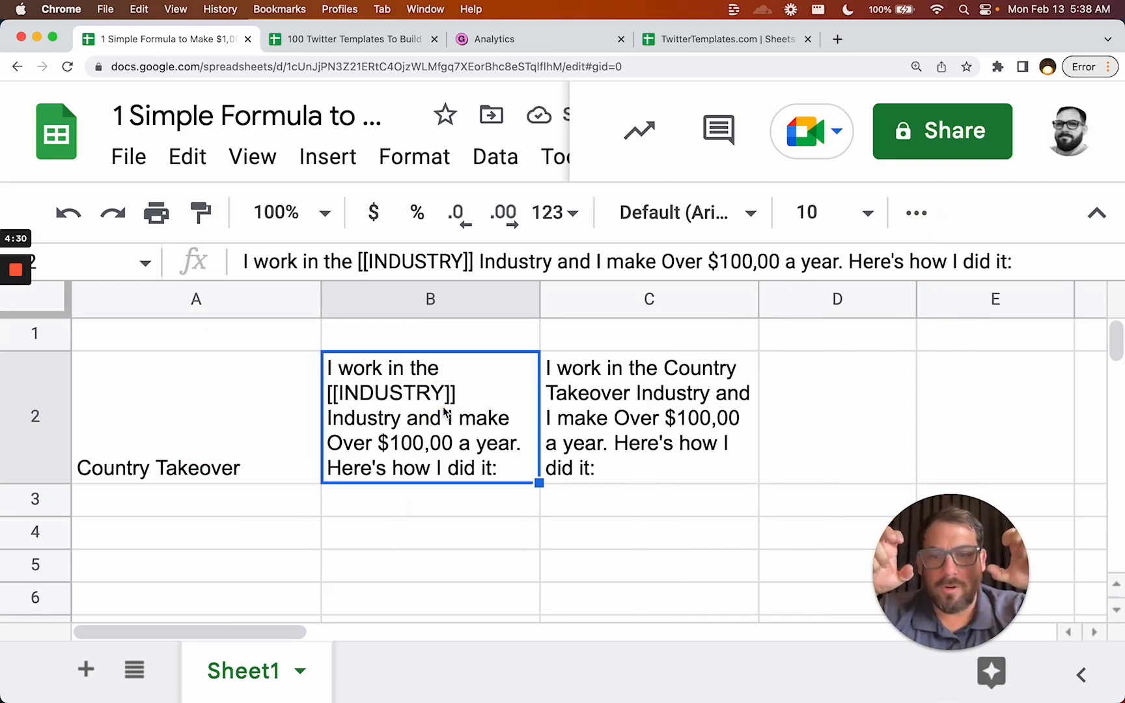
click(205, 467)
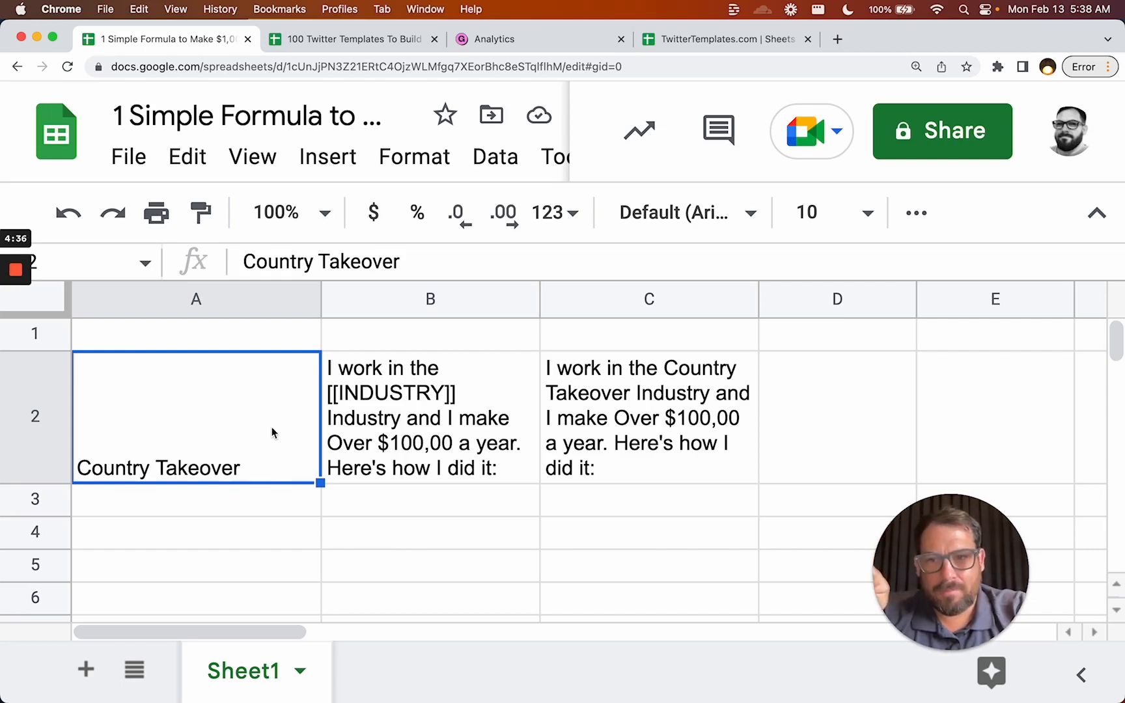
click(521, 444)
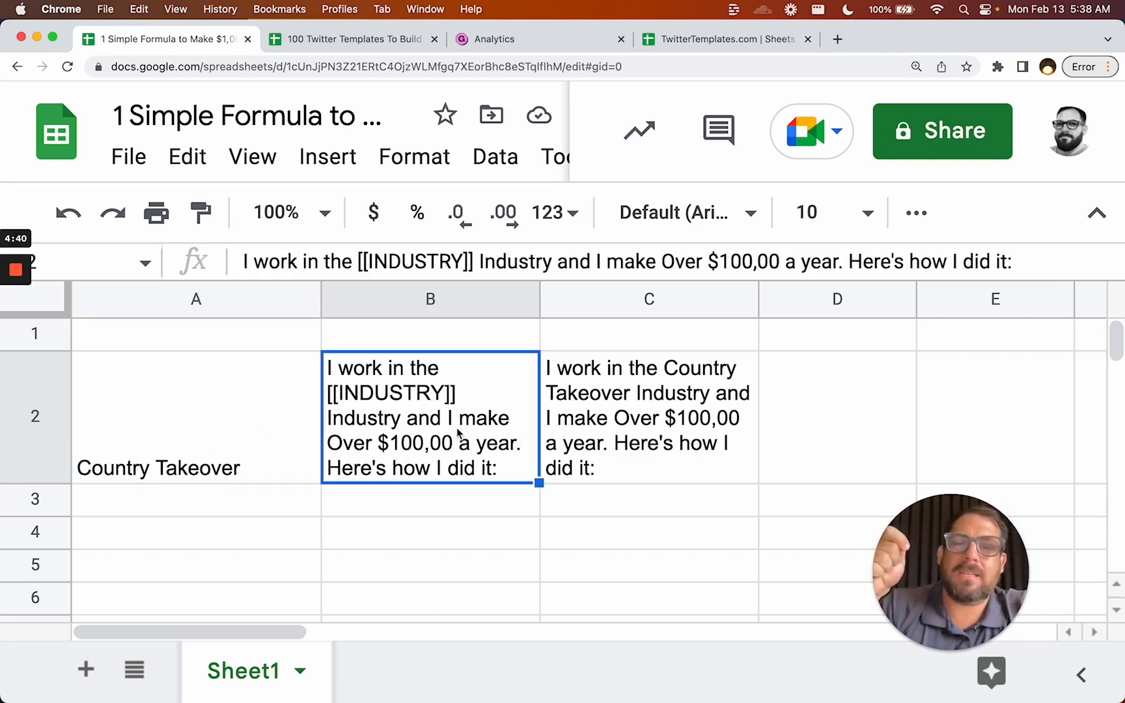
click(680, 395)
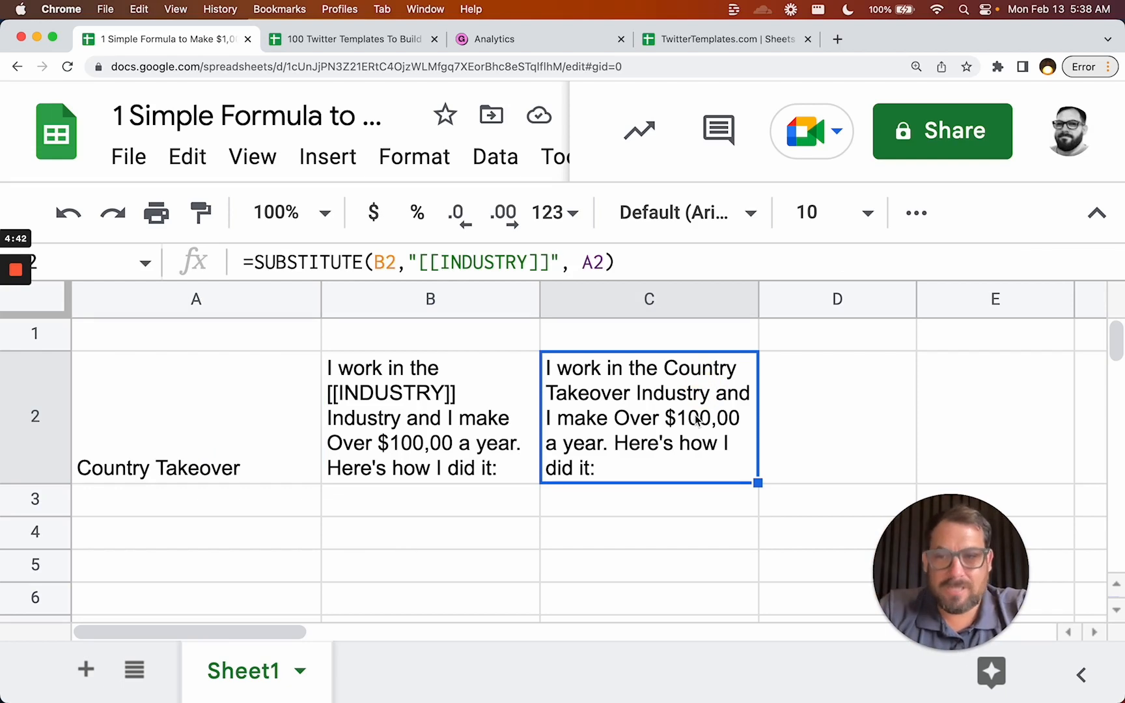
click(458, 503)
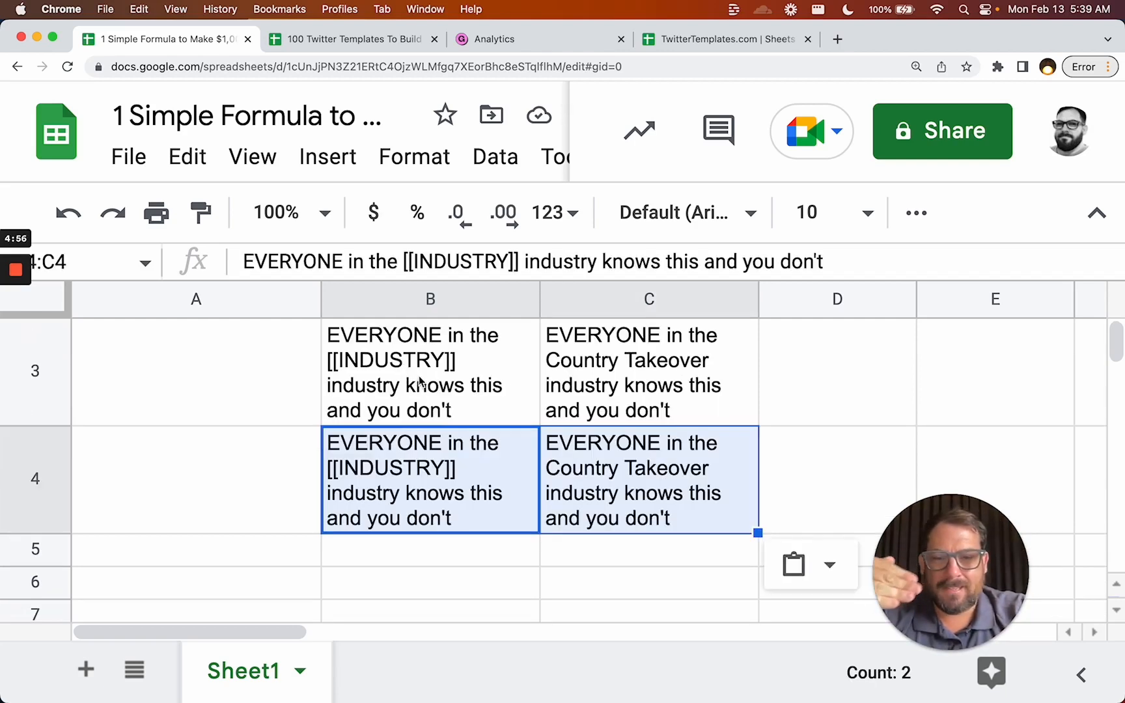
Extend the template sentence in B4 with ", but it's costing you $1M a year."
click(420, 382)
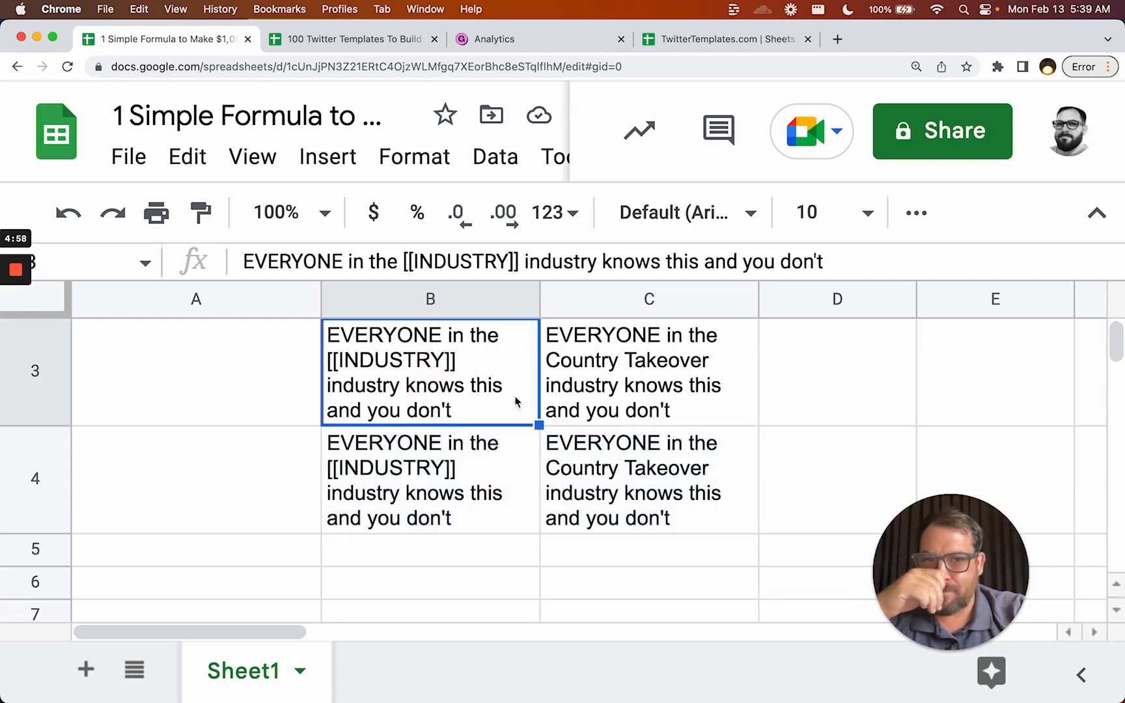
click(638, 413)
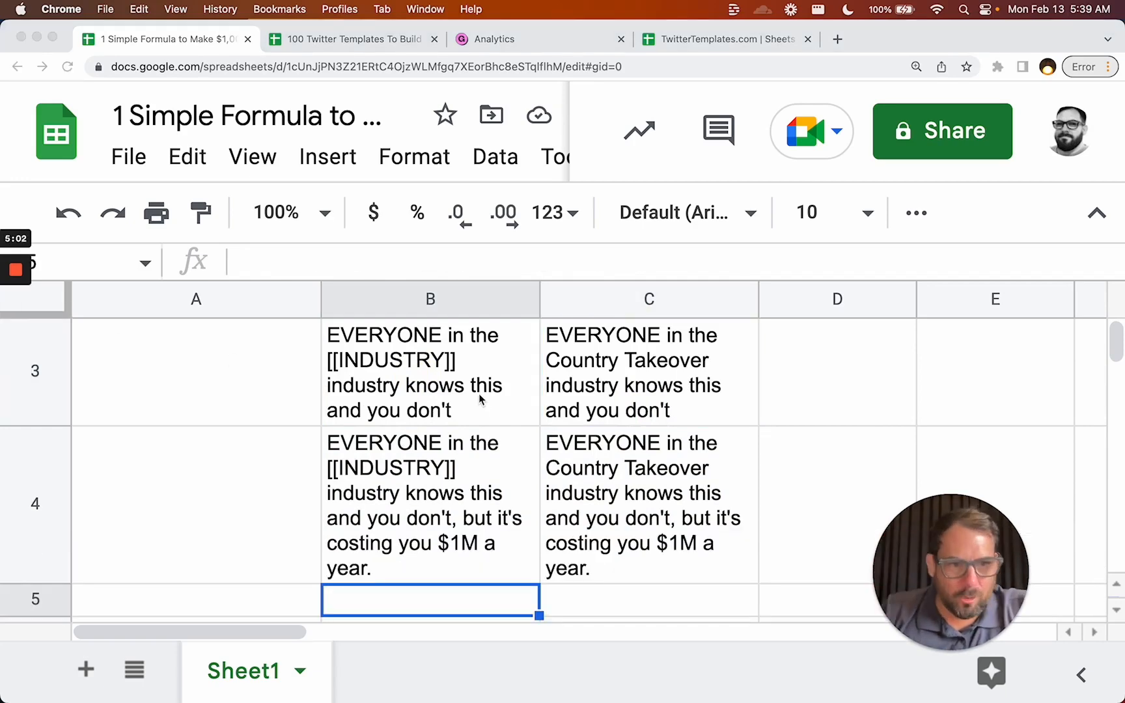
click(457, 498)
Review the industry in A2, the template in B2 and the result in C2, and add a new blank sheet
scroll(456, 499, up, 3)
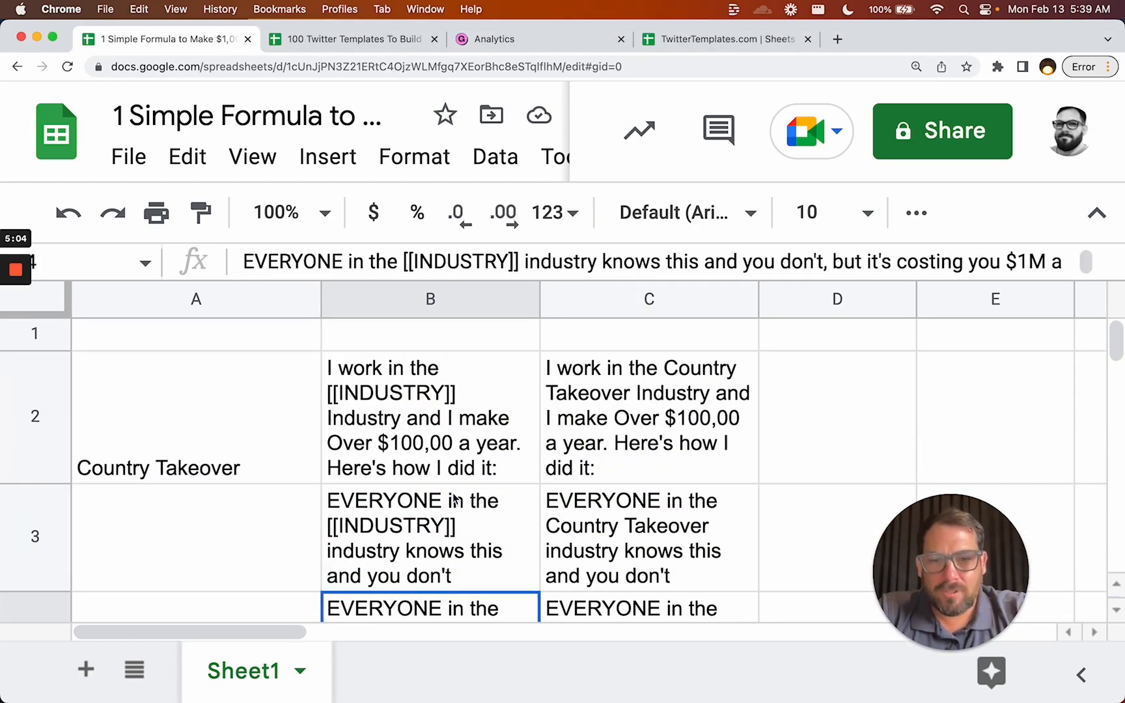
click(456, 430)
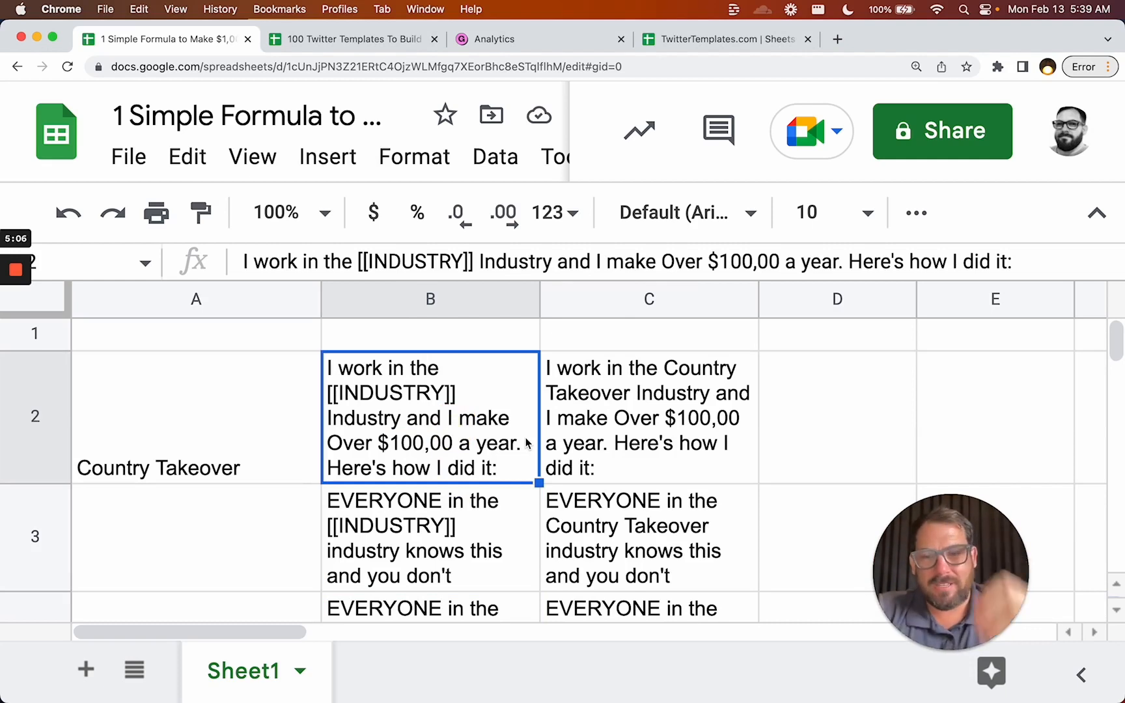
click(193, 431)
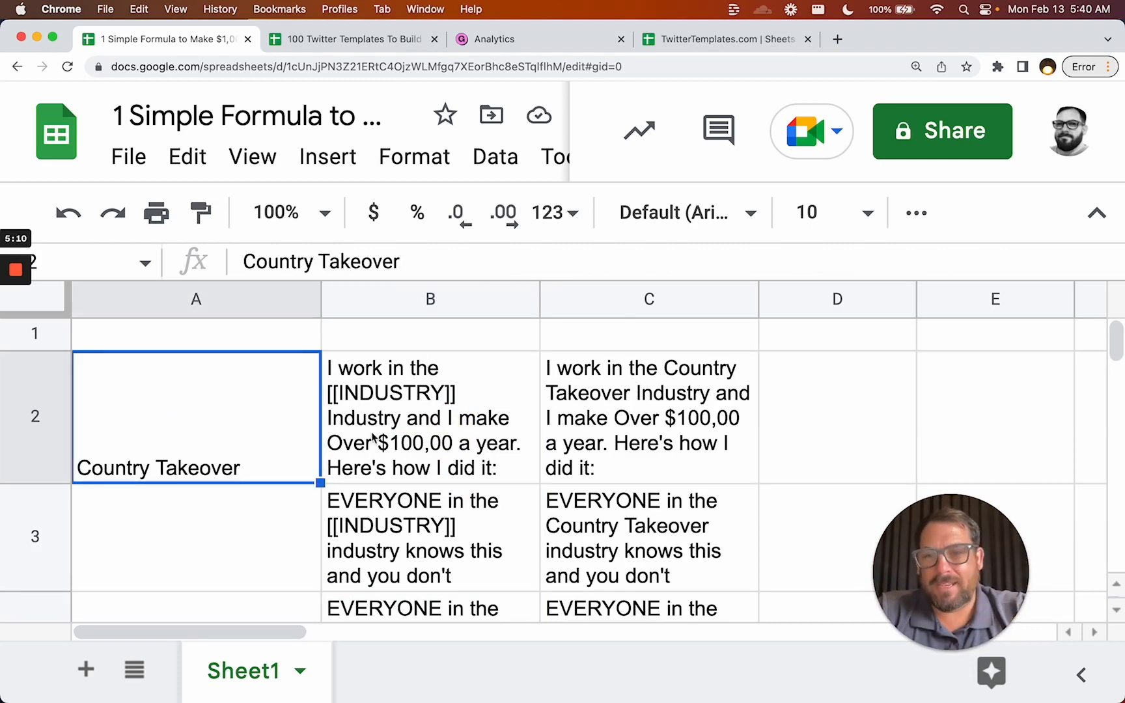
click(429, 426)
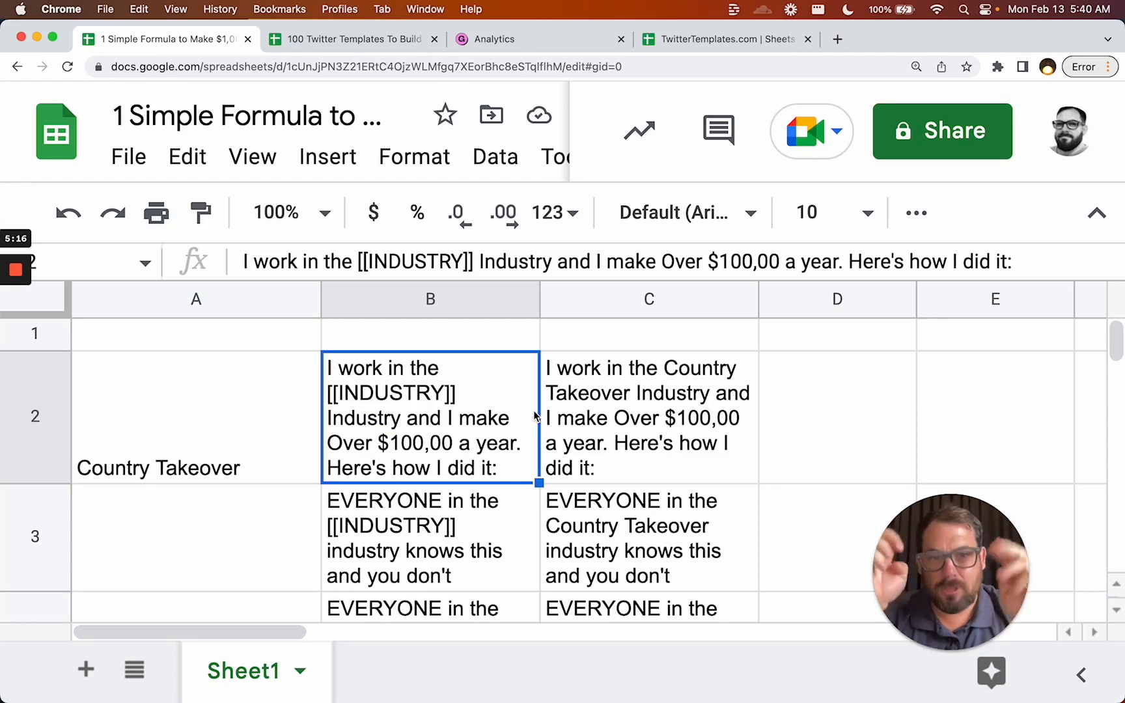
click(644, 427)
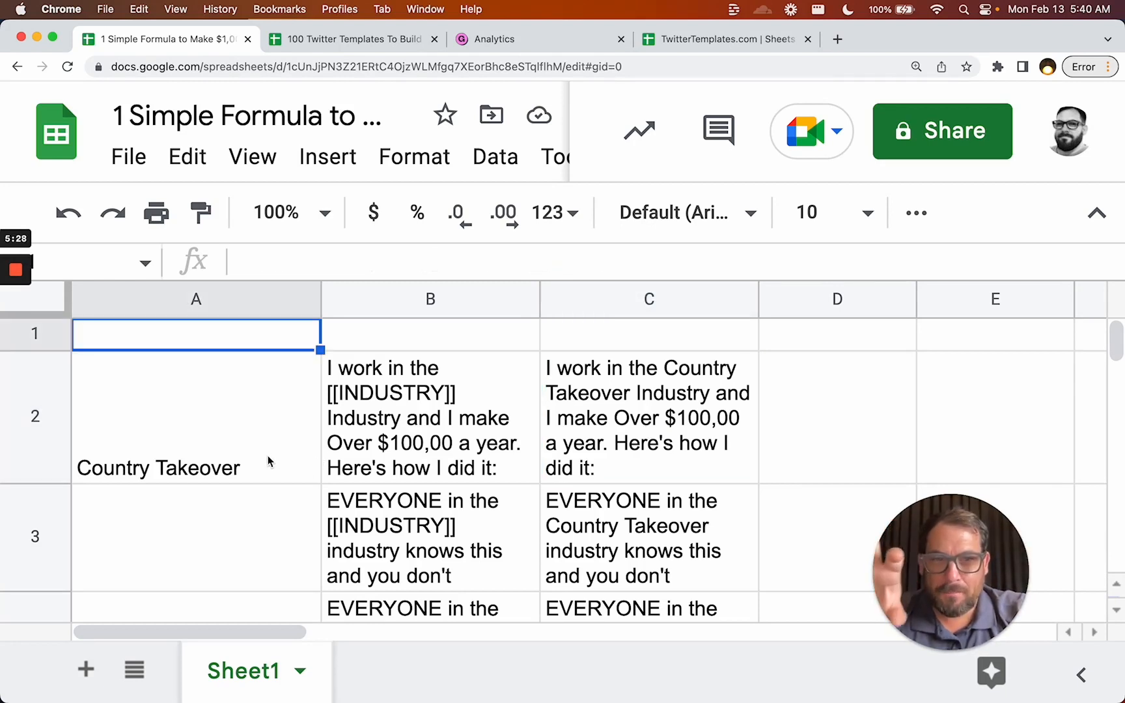
click(239, 440)
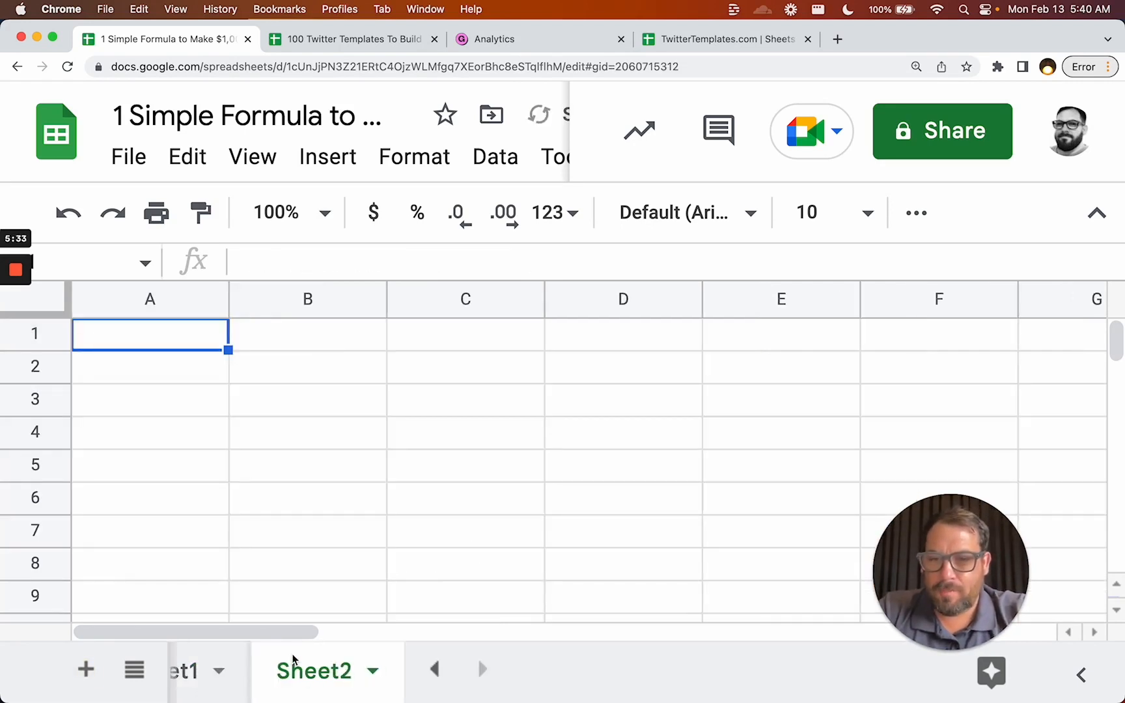
Rename the new blank sheet as settings
double_click(294, 670)
text(settings)
key(Return)
Paste the cut industry value "Country Takeover" into B1 of the settings sheet and label it "Industry" in A1
click(272, 334)
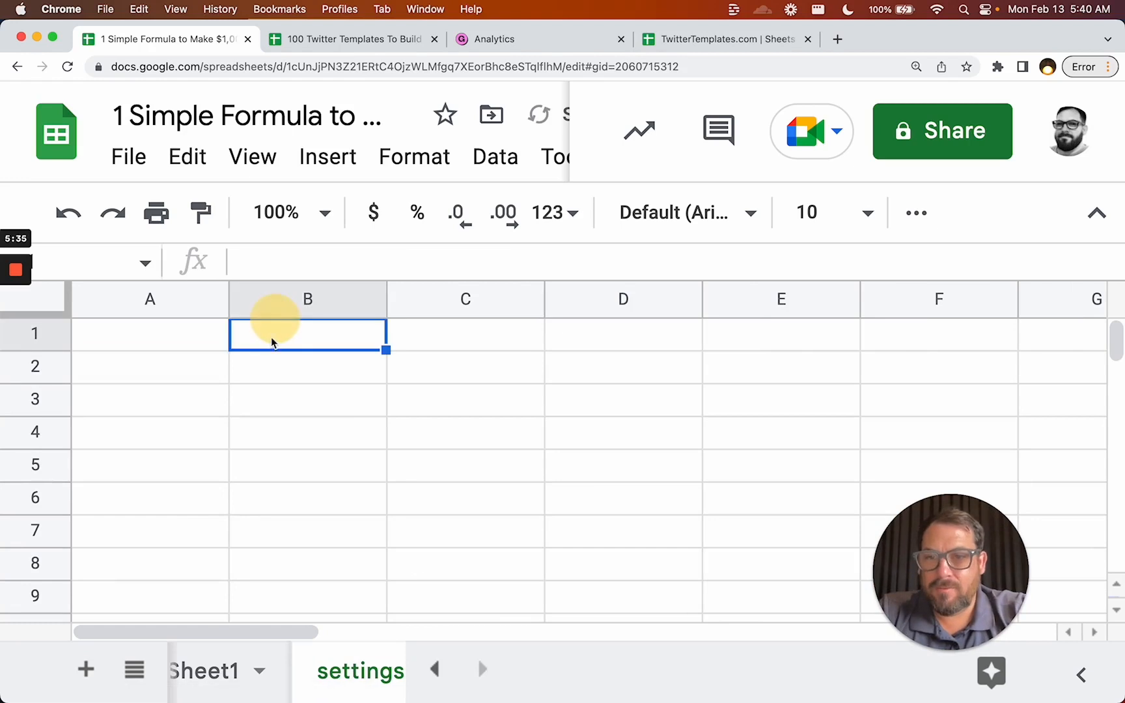
key(cmd+v)
click(206, 347)
text(Indu)
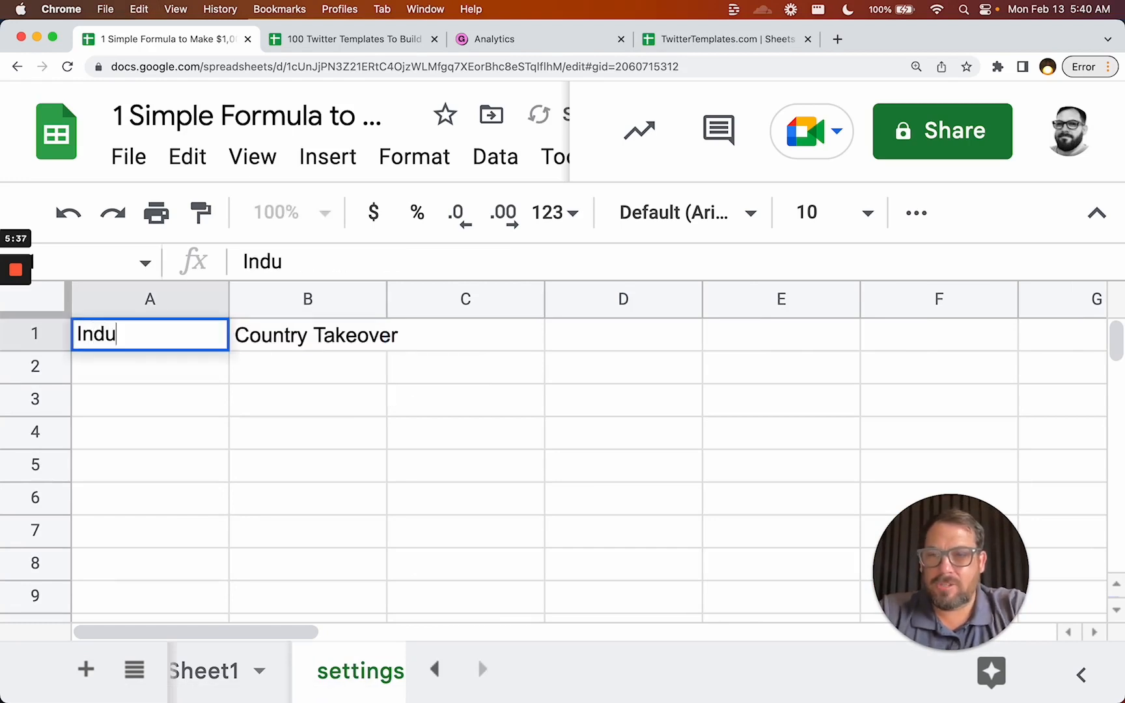
text(stry)
key(Return)
Add a "Years" row with the value 10 and a "Highest Paid Year" row with the value $150,000 to the settings
click(185, 380)
text(Years)
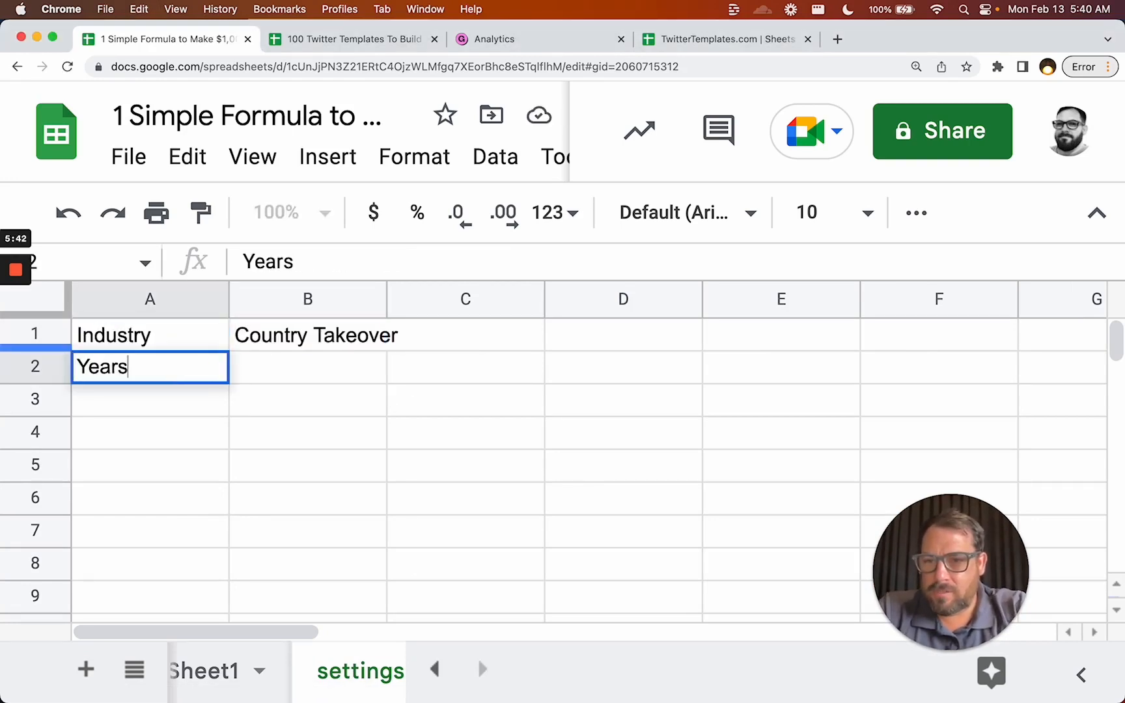
key(Tab)
text(10)
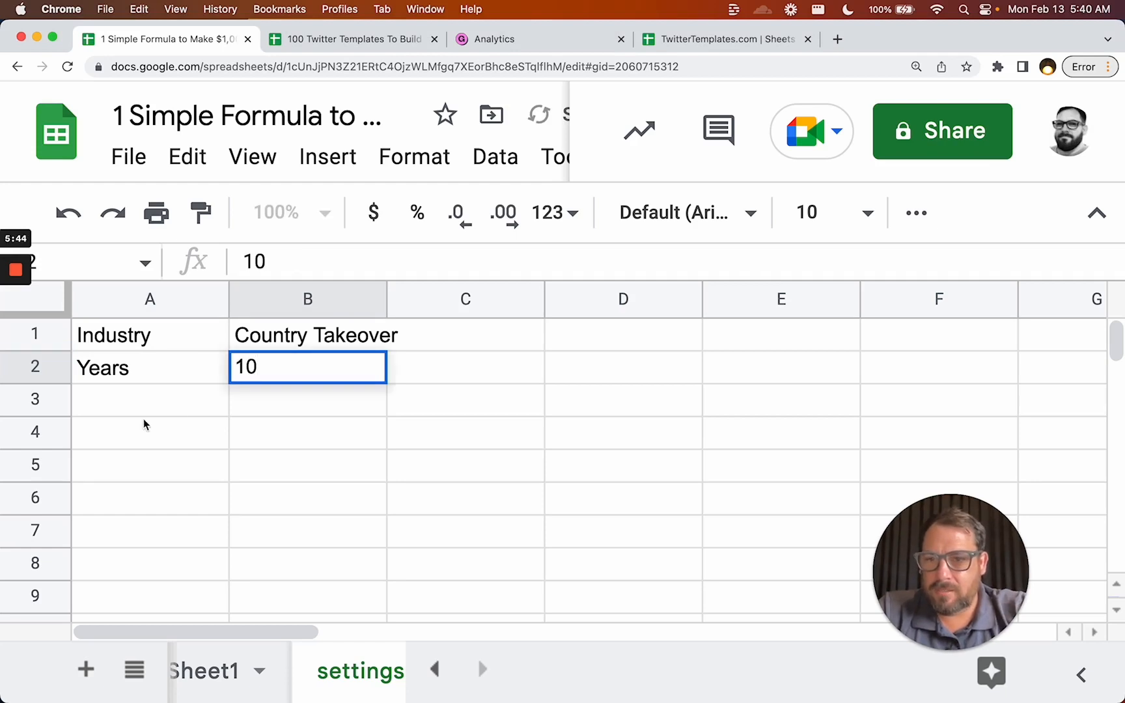
key(Return)
text(Highest Paid Year)
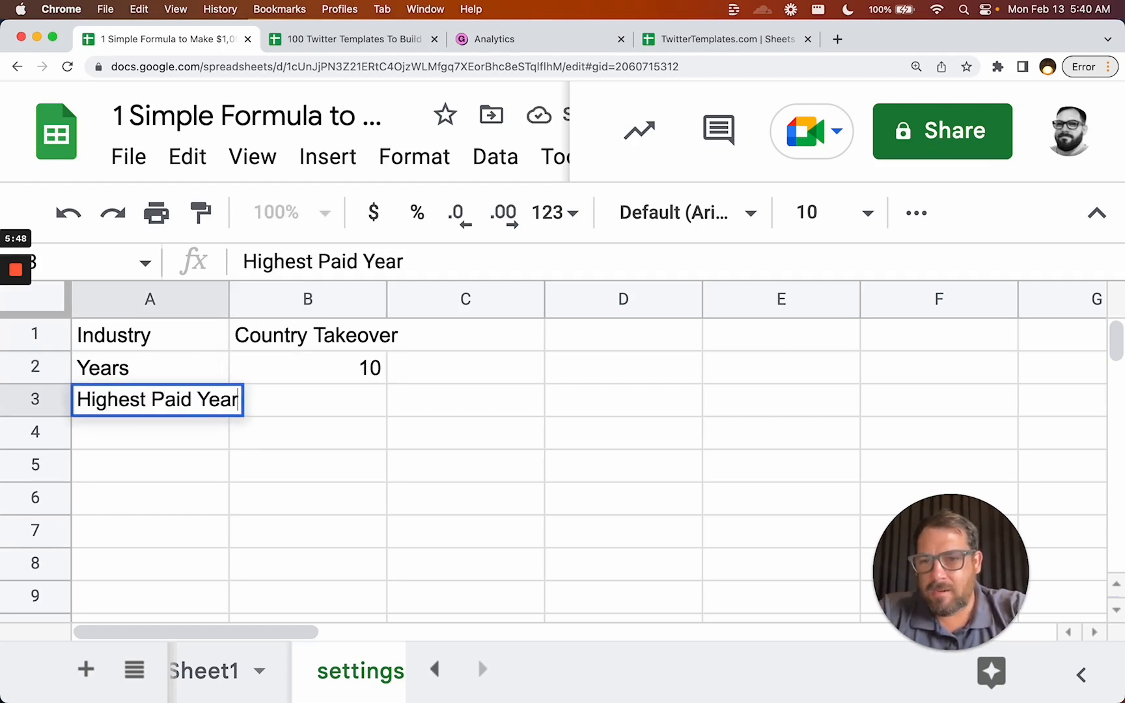
key(Tab)
text($150,000)
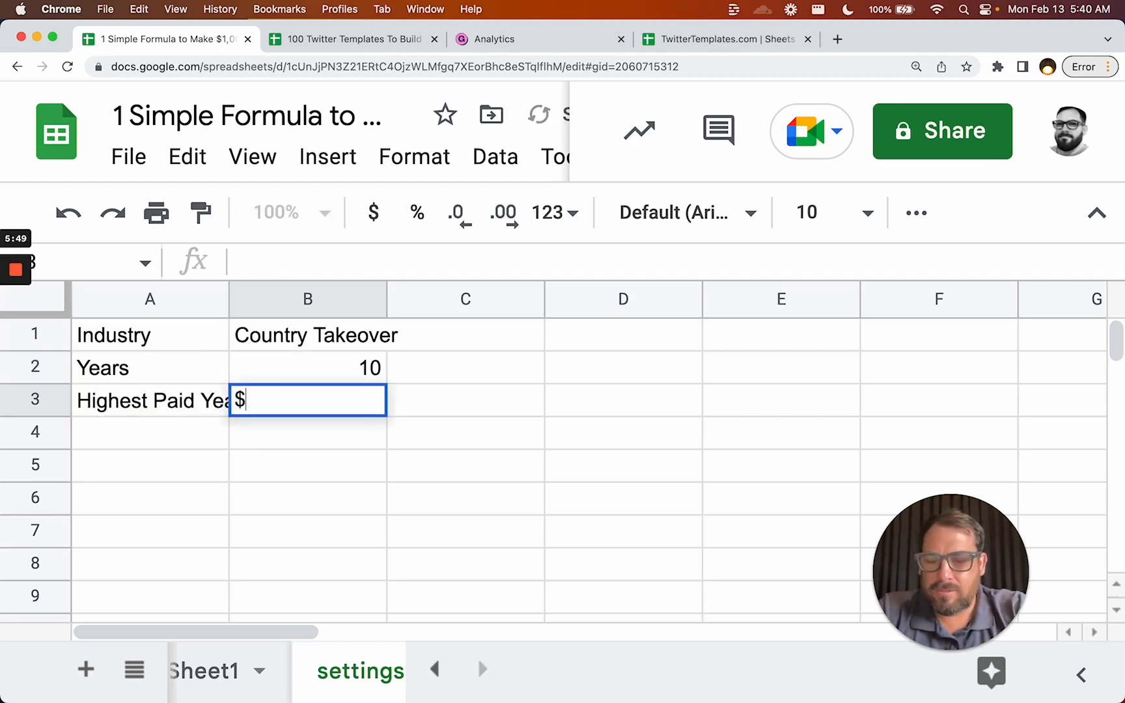
key(Return)
Widen columns A and B to fit their contents and remove the unused rows and columns with Tiny Sheets
drag(180, 306, 396, 300)
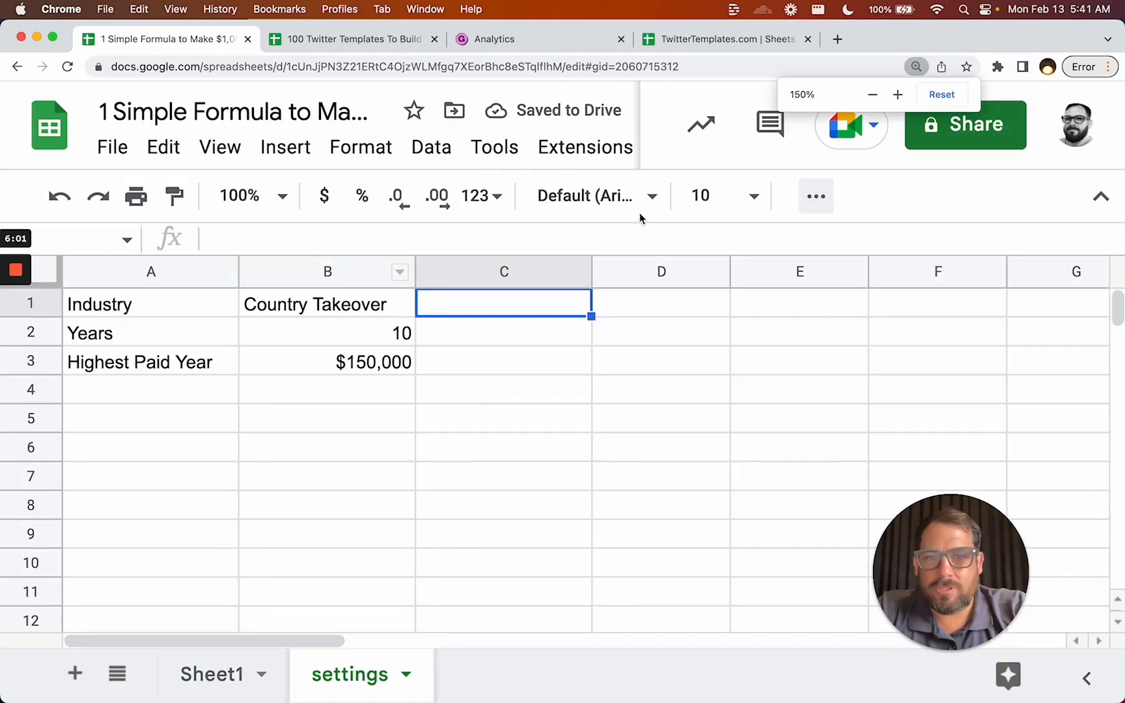
click(474, 139)
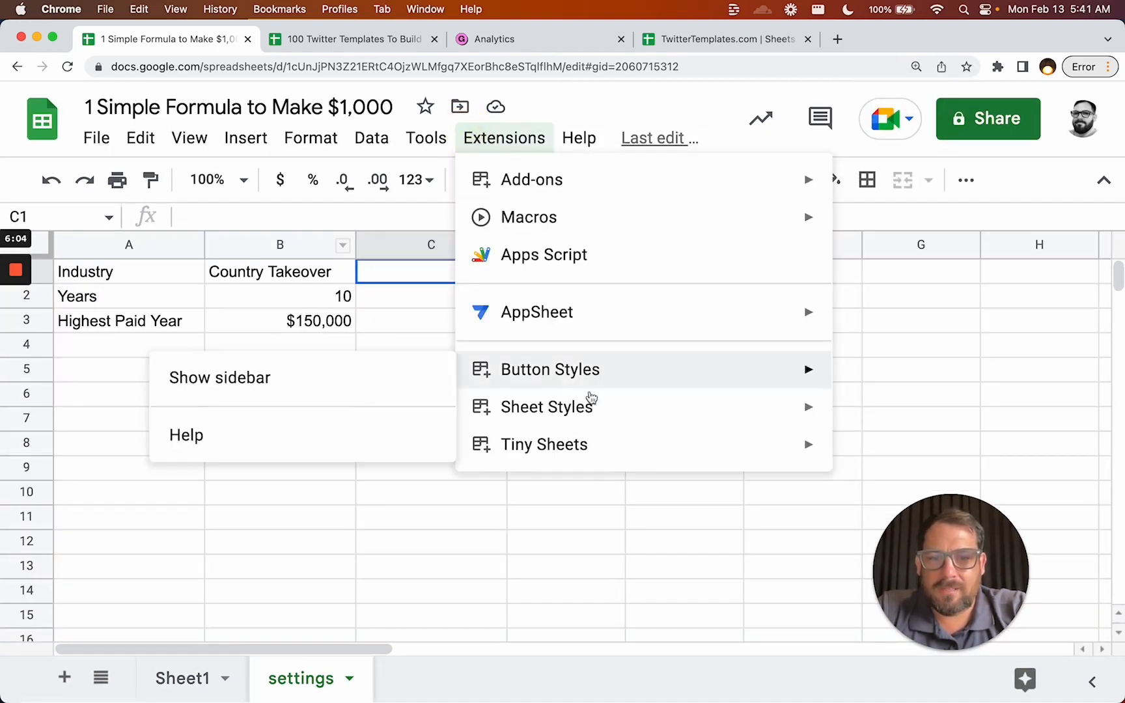
mouse_move(585, 445)
click(271, 565)
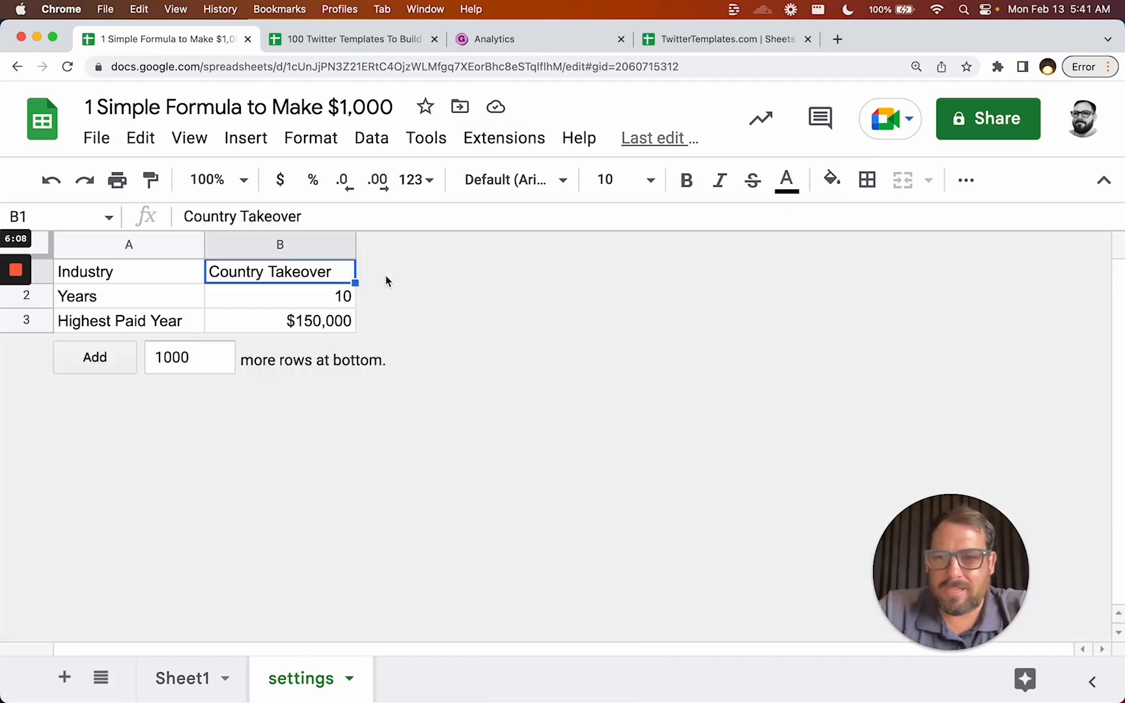
Review the emptied A2, the template in B2 and the SUBSTITUTE formula in C2 on Sheet1
click(214, 683)
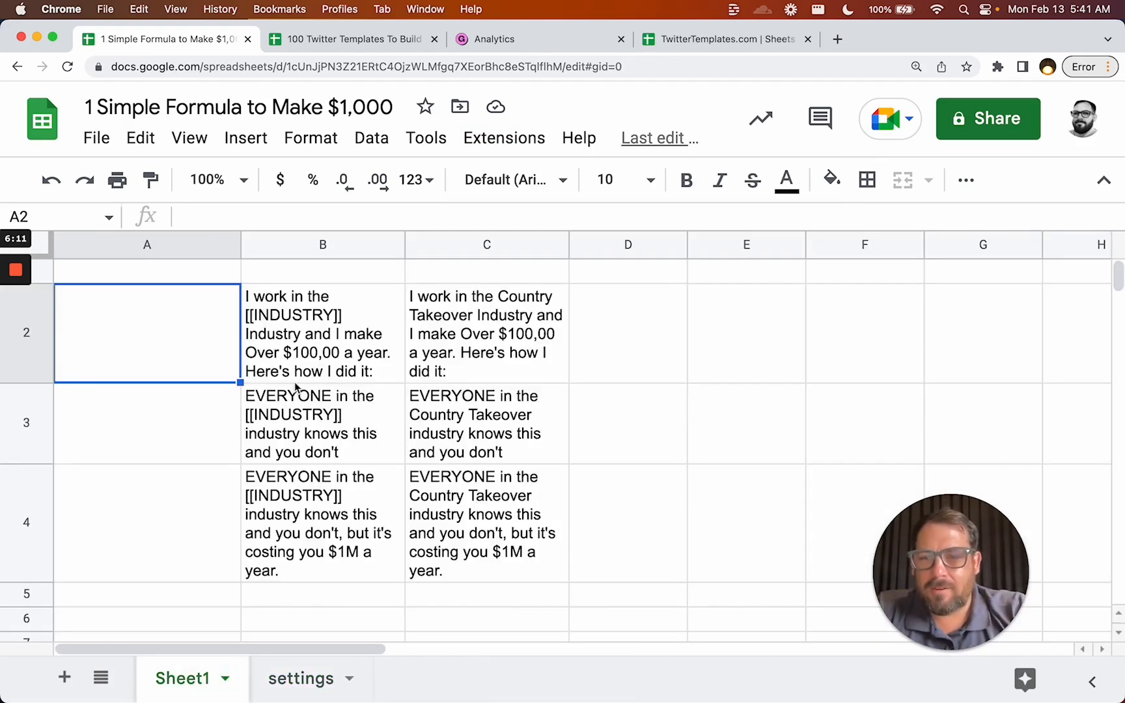
click(190, 345)
click(306, 337)
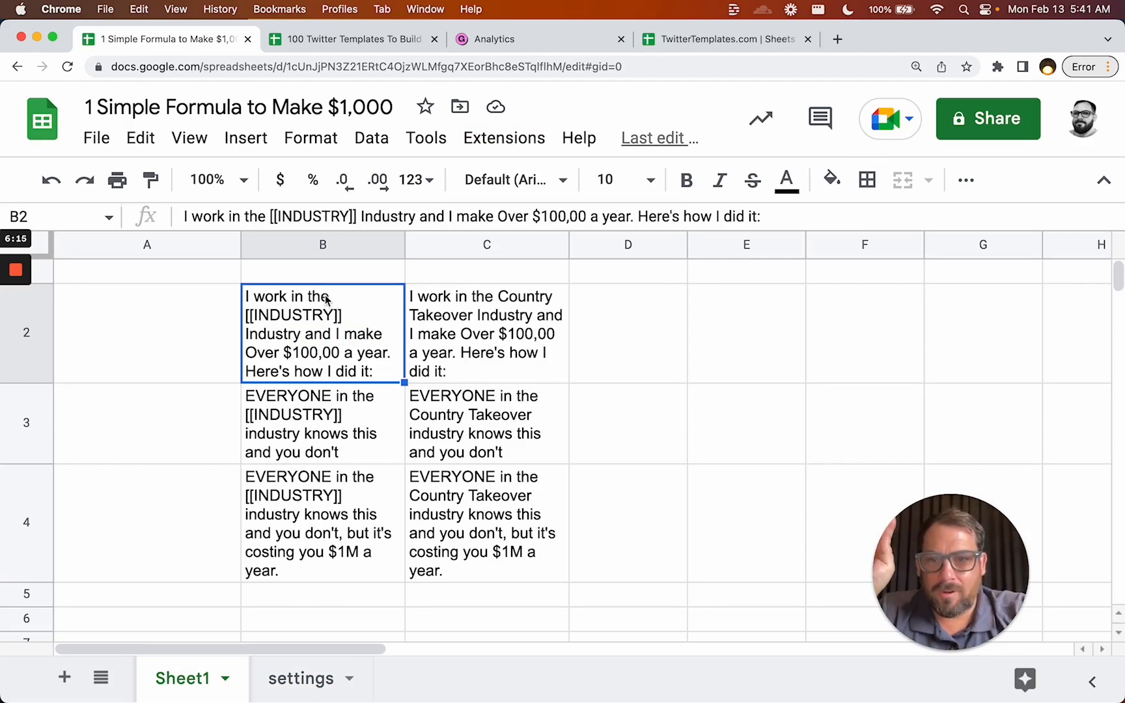
click(470, 333)
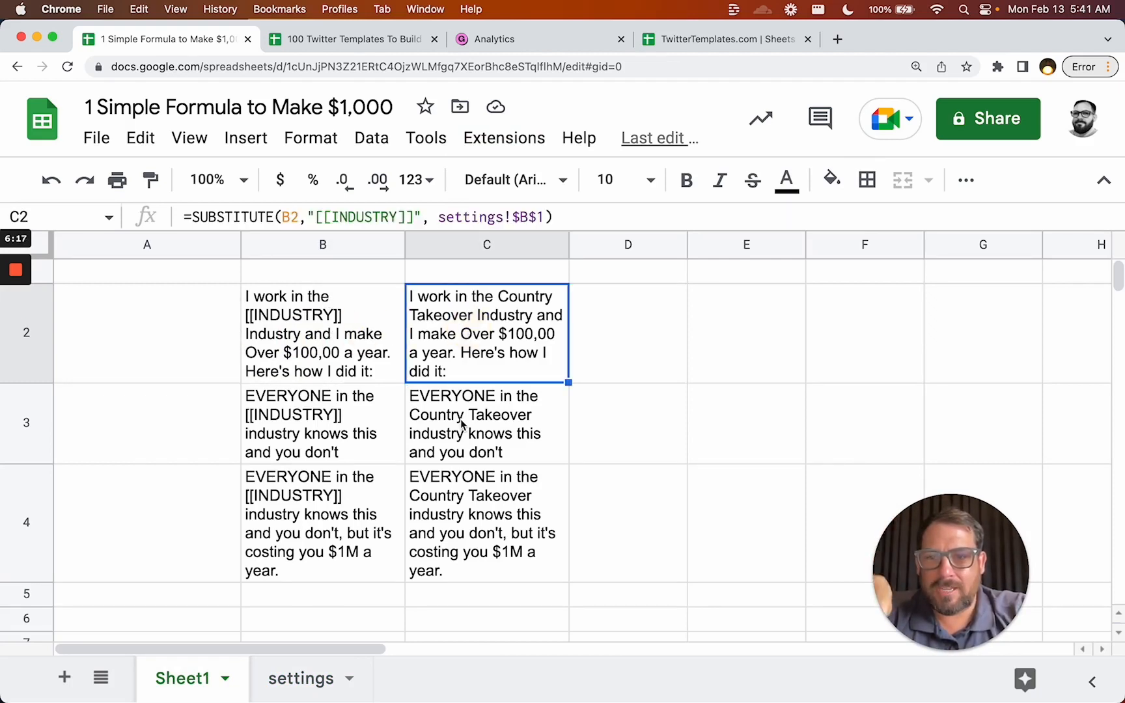
mouse_move(18, 335)
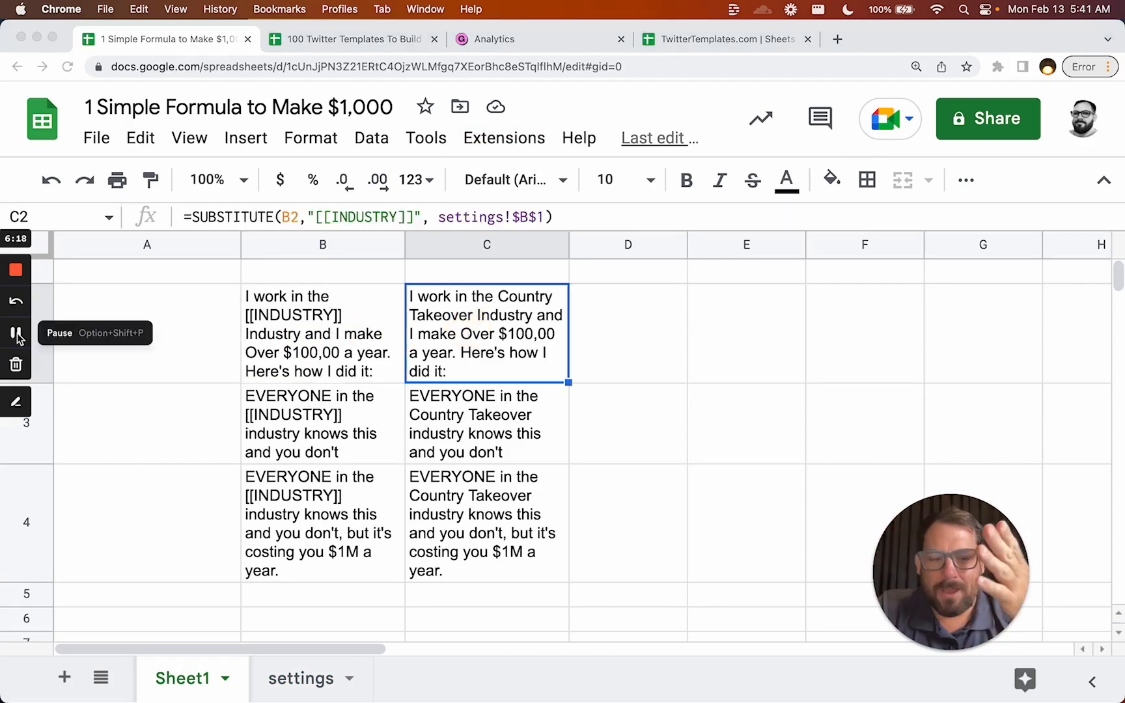
Insert a column after column B on the settings sheet and enter the placeholder [[INDUSTRY]] in C1
click(301, 677)
drag(212, 246, 161, 245)
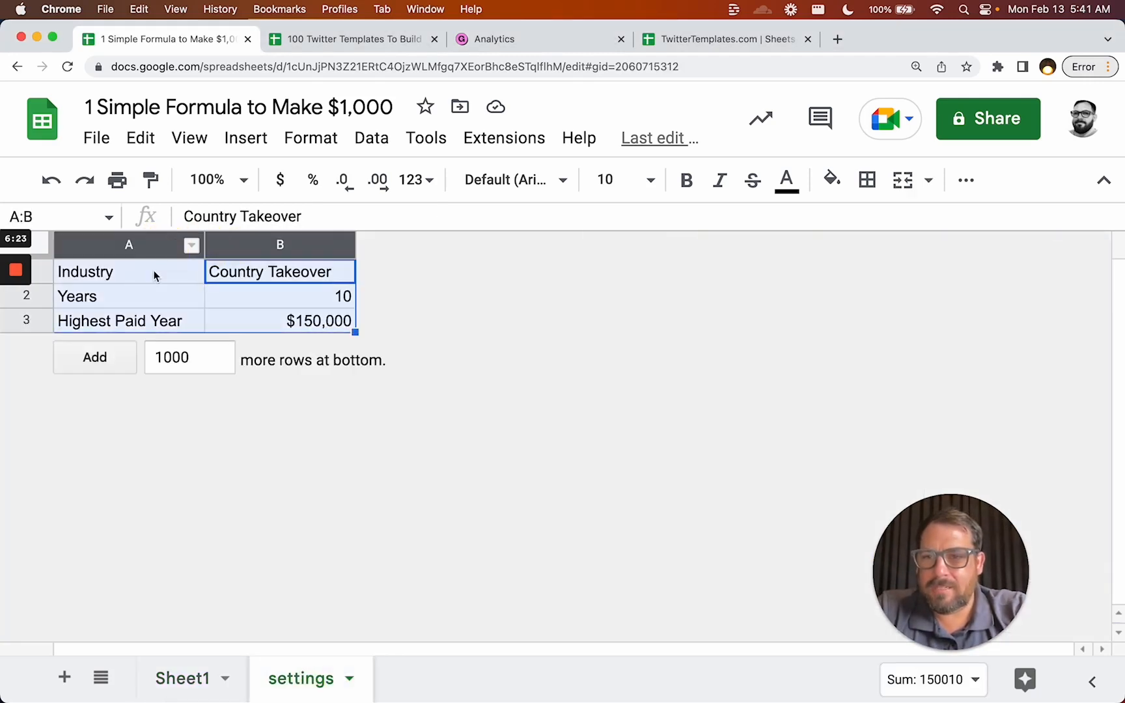
click(153, 272)
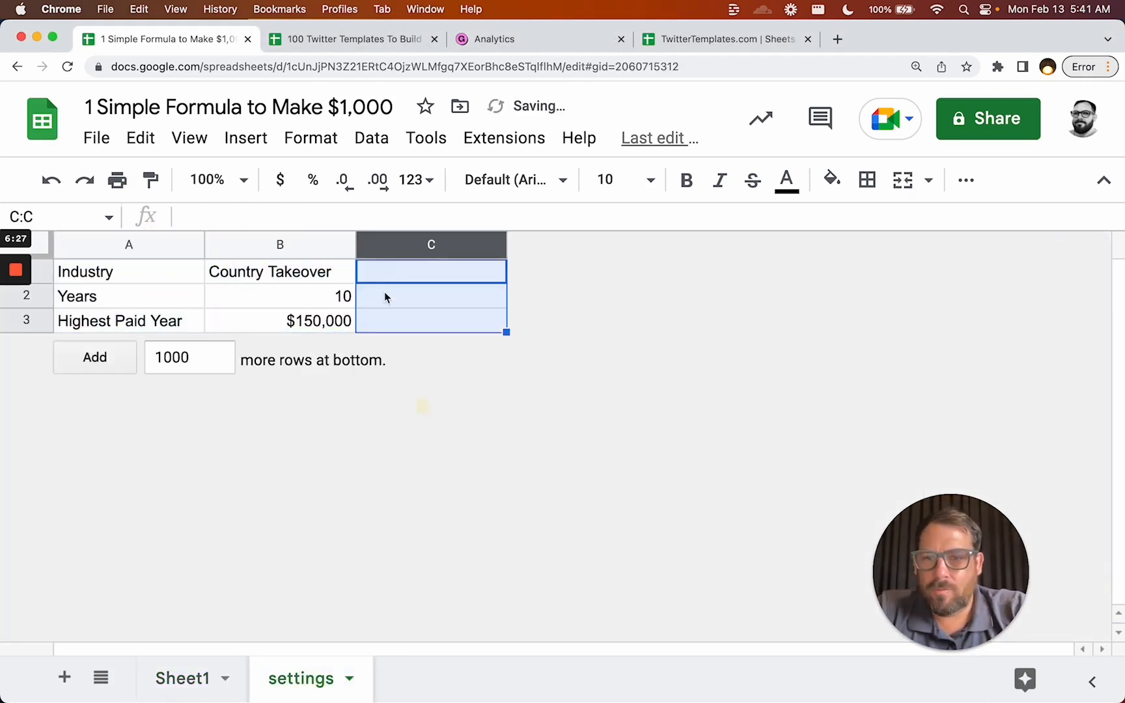
click(418, 270)
text([[INDUSTRY)
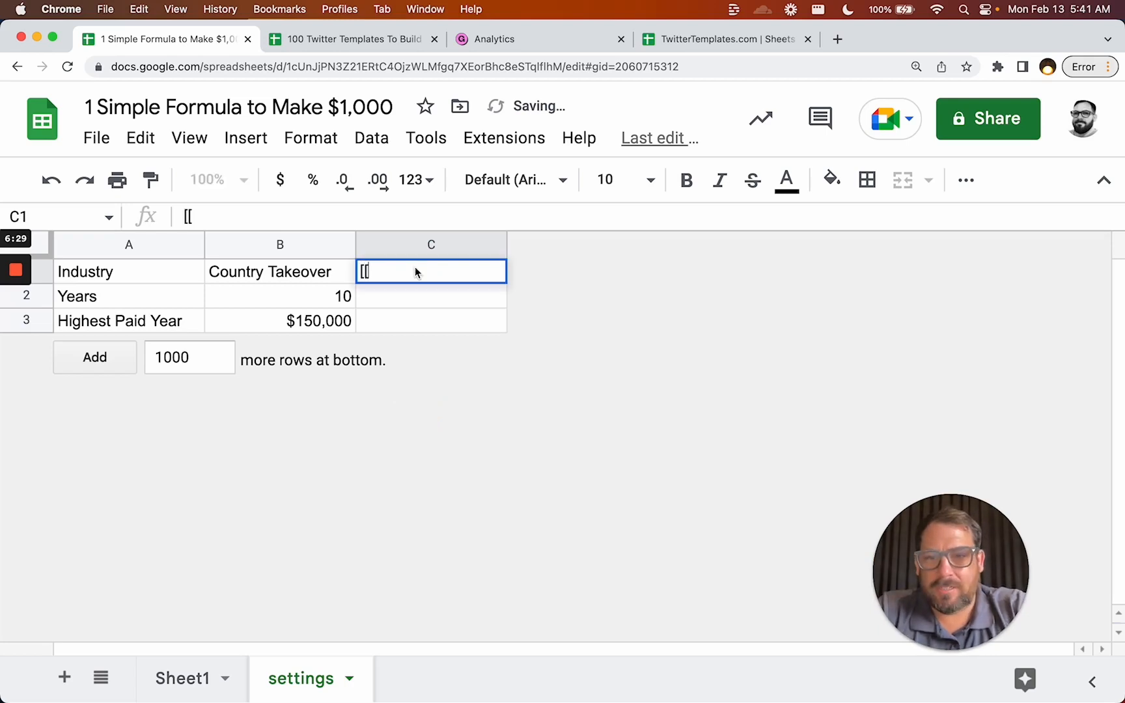
text(]])
key(Return)
Enter the placeholders [[YEARS]] in C2 and [[PAID]] in C3 of the settings sheet
text([[YEARS)
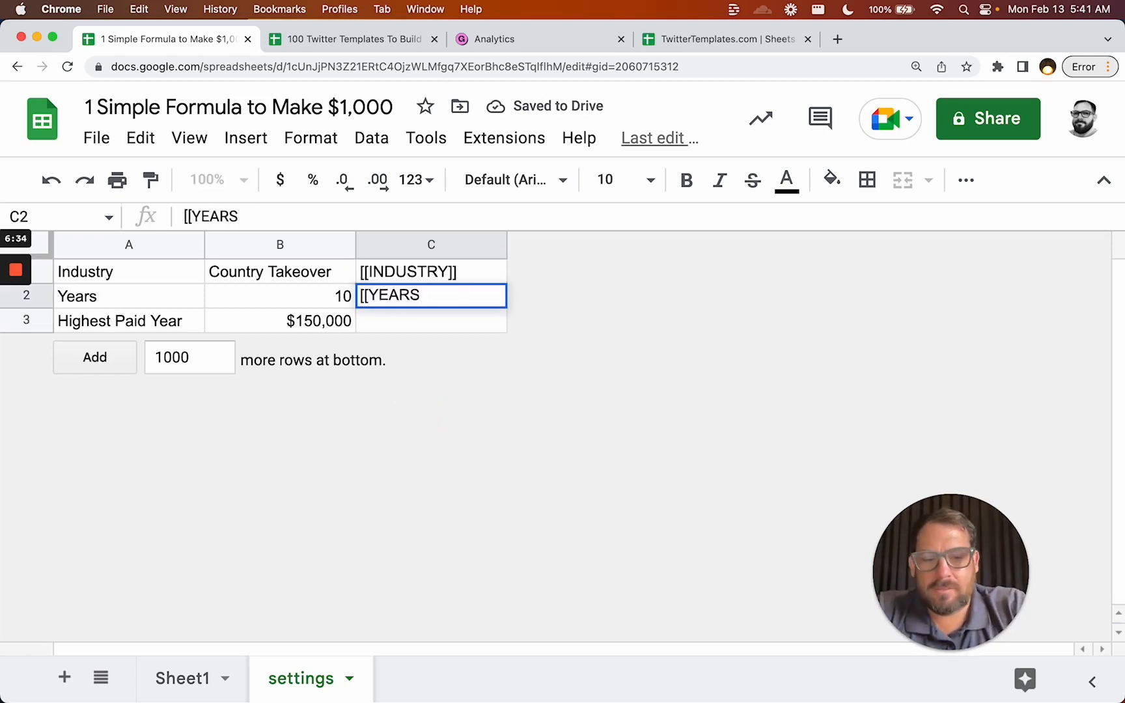
text(]])
key(Return)
text([[PAID)
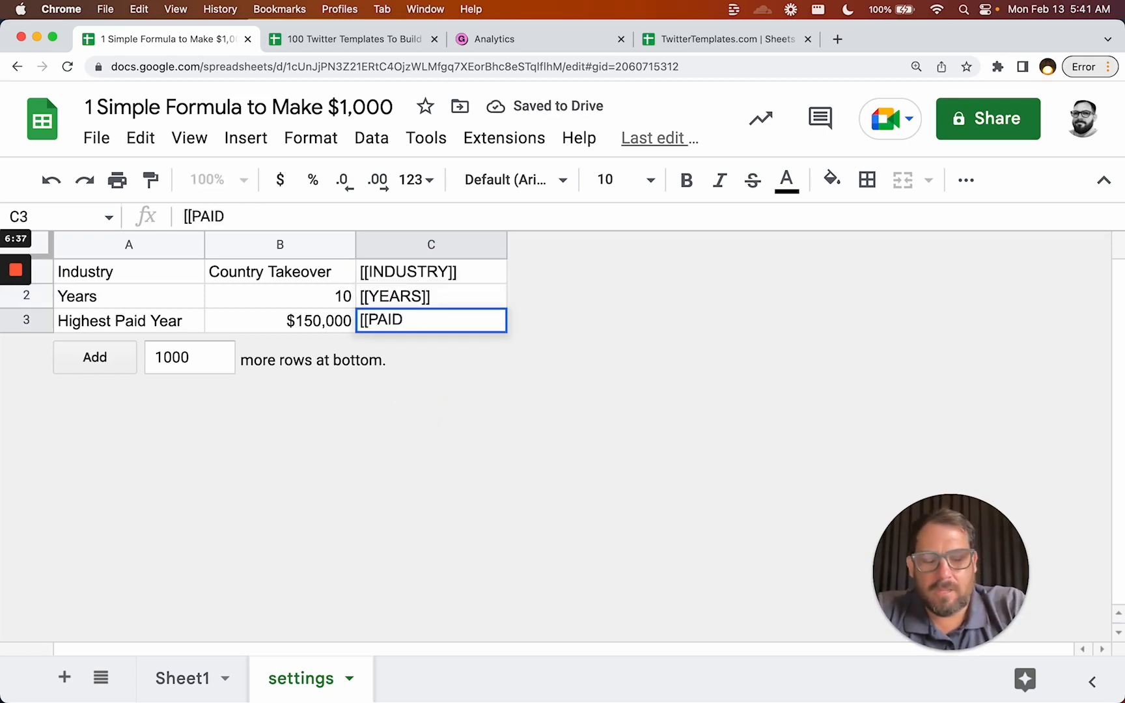
text(]])
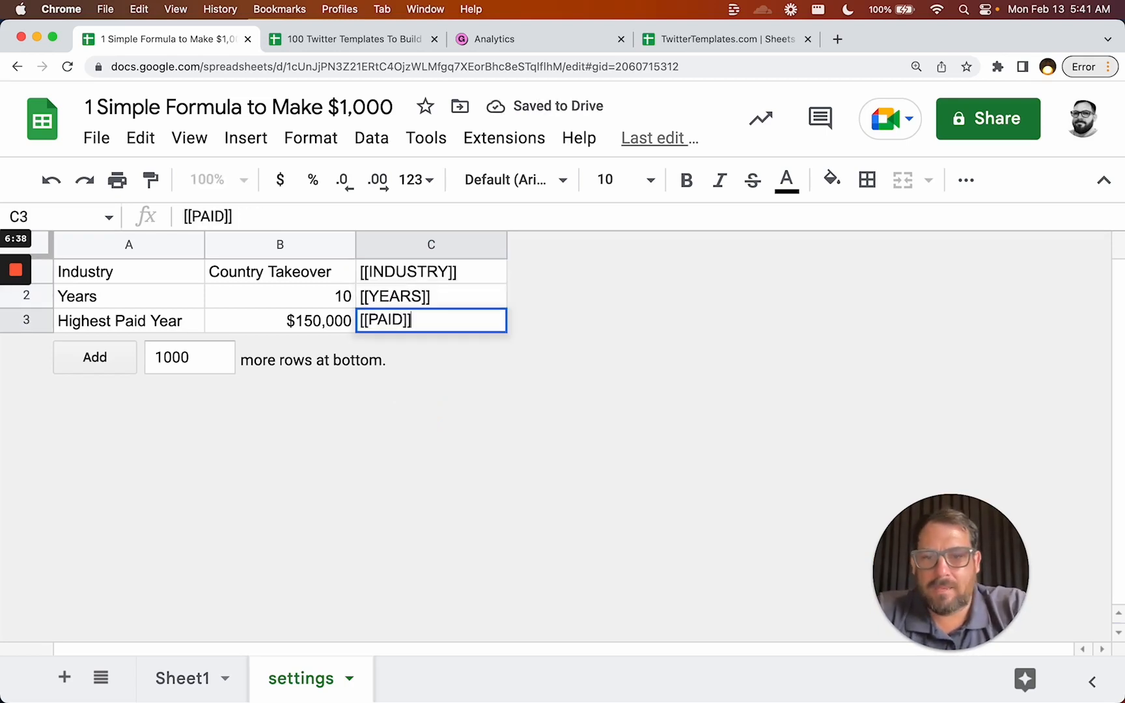
click(461, 280)
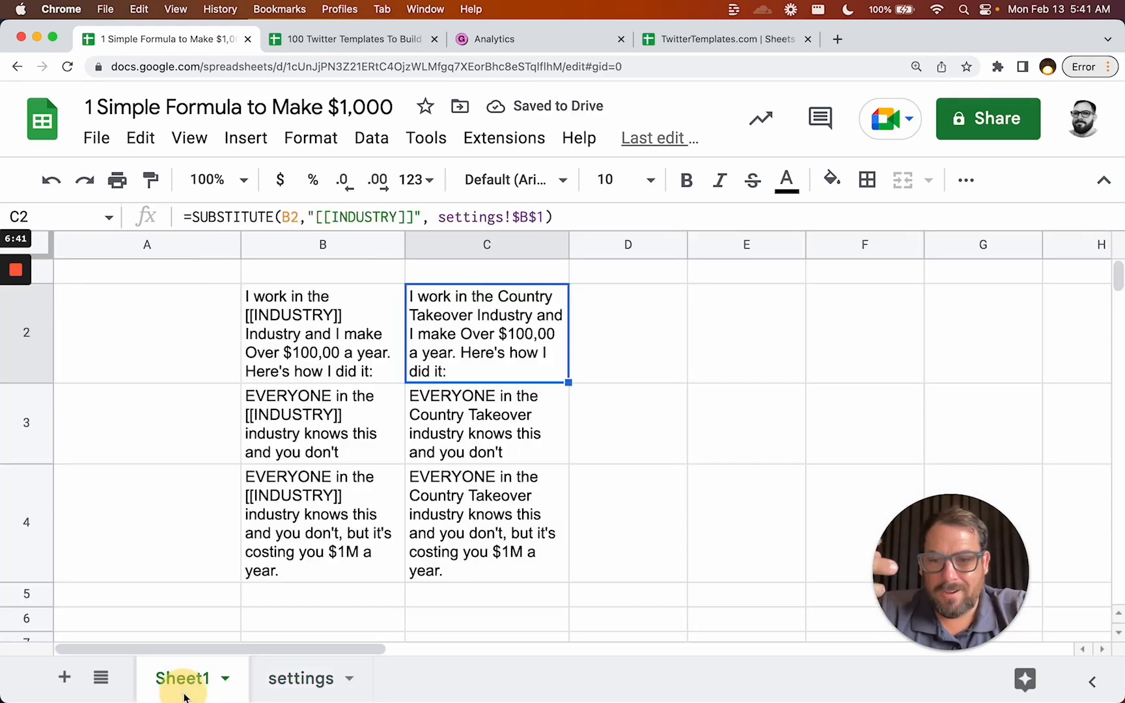
In the formula of C2 on Sheet1, replace the B2 reference with a nested copy of the SUBSTITUTE function
click(179, 678)
click(500, 345)
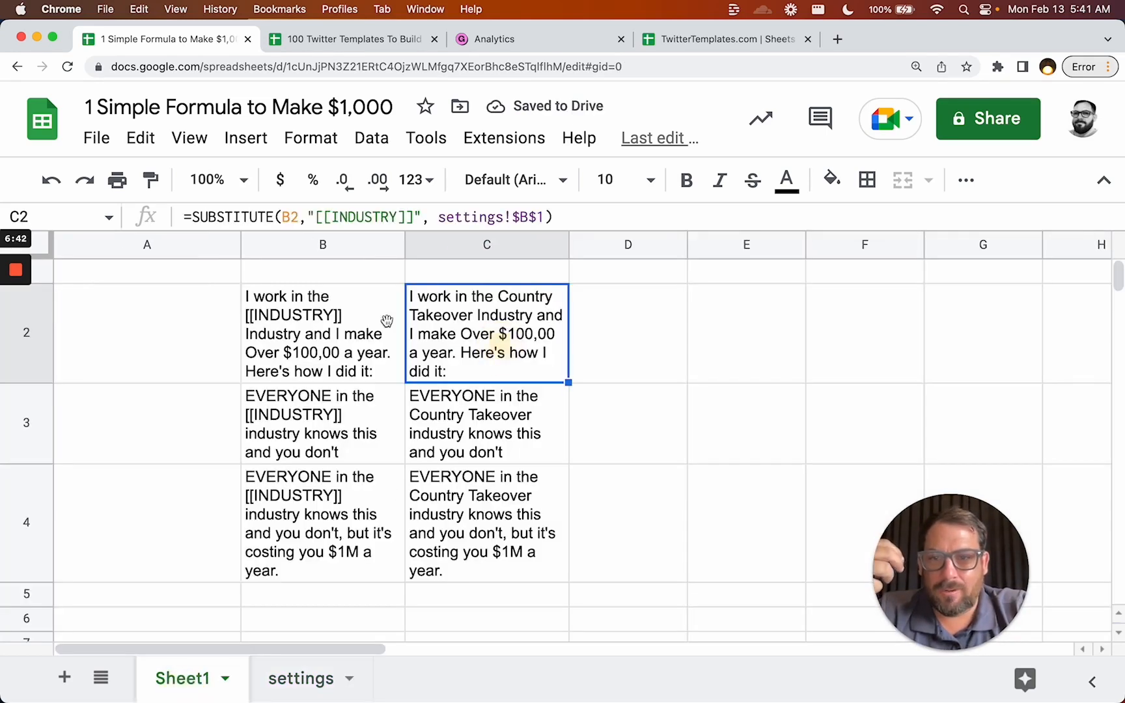
drag(197, 217, 621, 241)
key(ctrl+c)
click(292, 220)
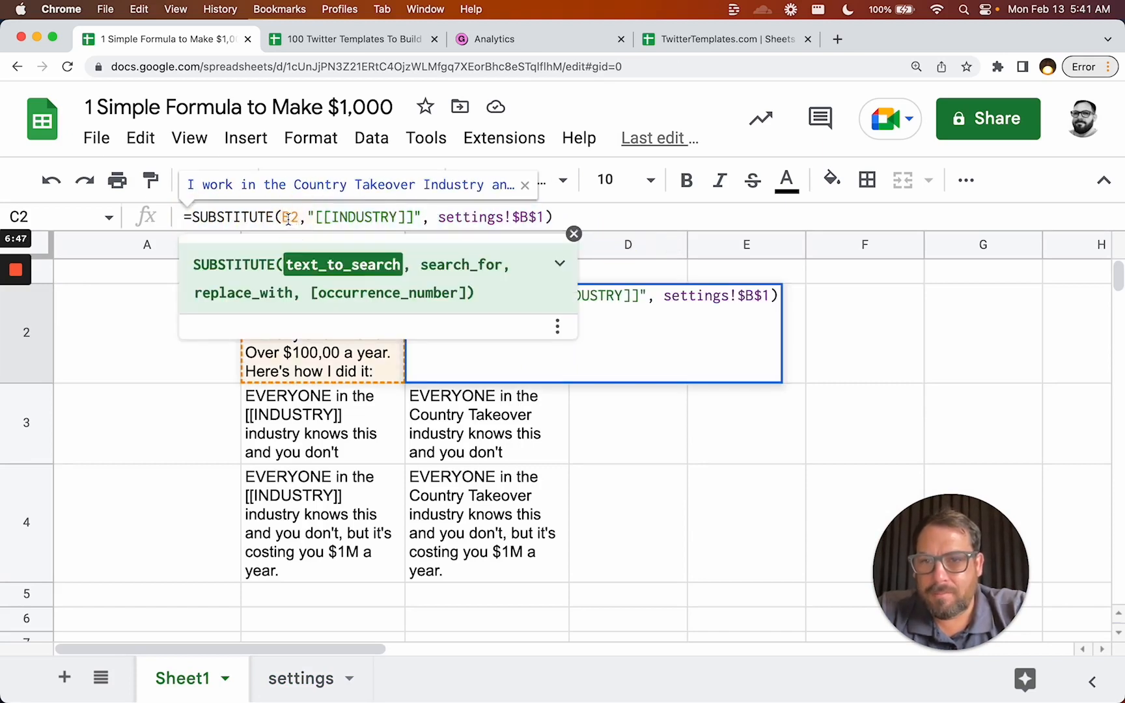
double_click(294, 218)
key(BackSpace)
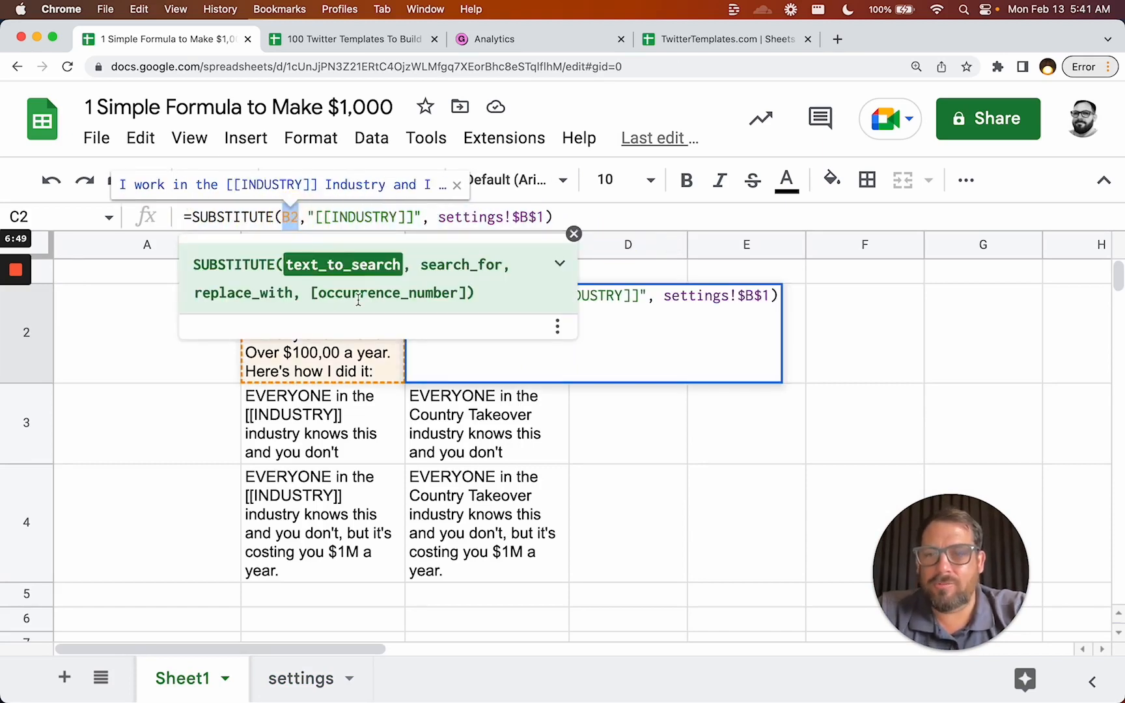
key(ctrl+v)
Make the inner SUBSTITUTE swap "[[YEARS]]" for the value in settings!$B$2
drag(421, 217, 507, 217)
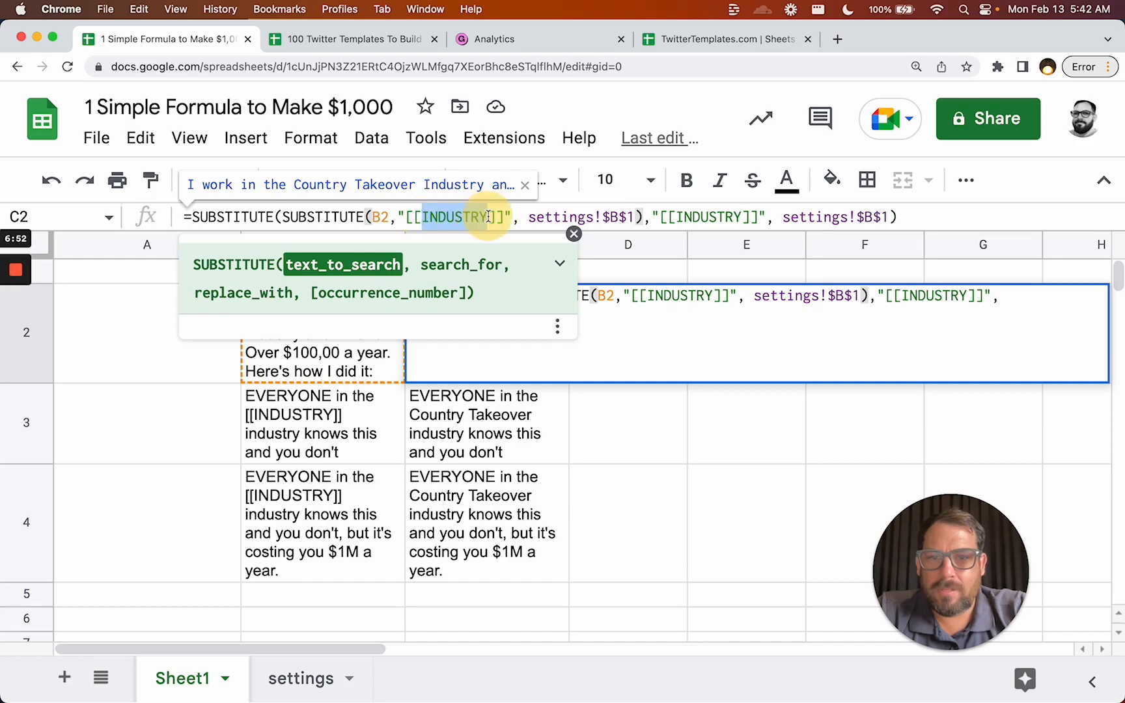
text(YEARS)
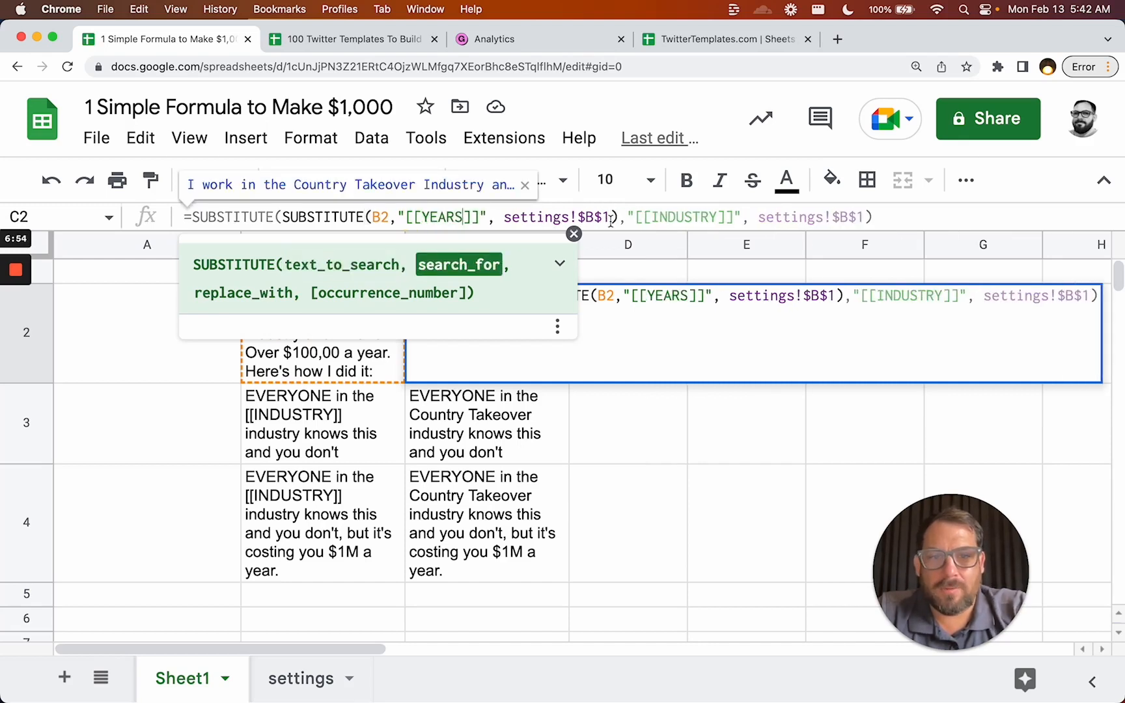
click(611, 216)
key(BackSpace)
text(2)
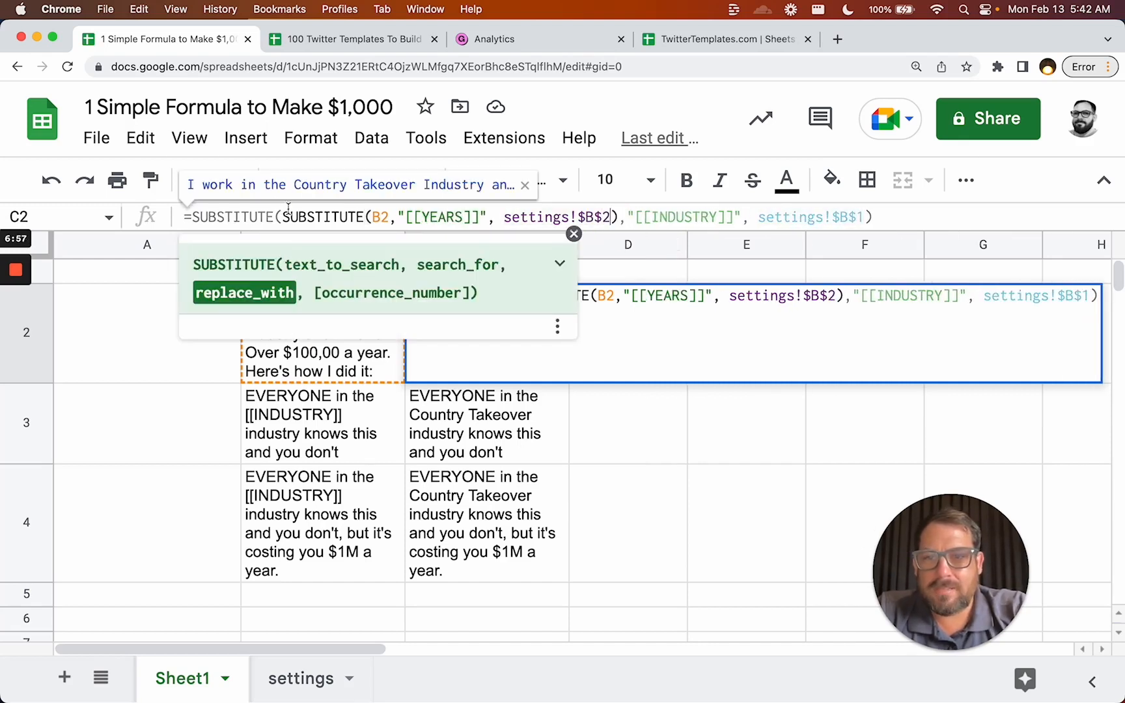
Nest a third SUBSTITUTE around B2 in the C2 formula that swaps "[[PAID]]" for settings!$B$3
click(380, 217)
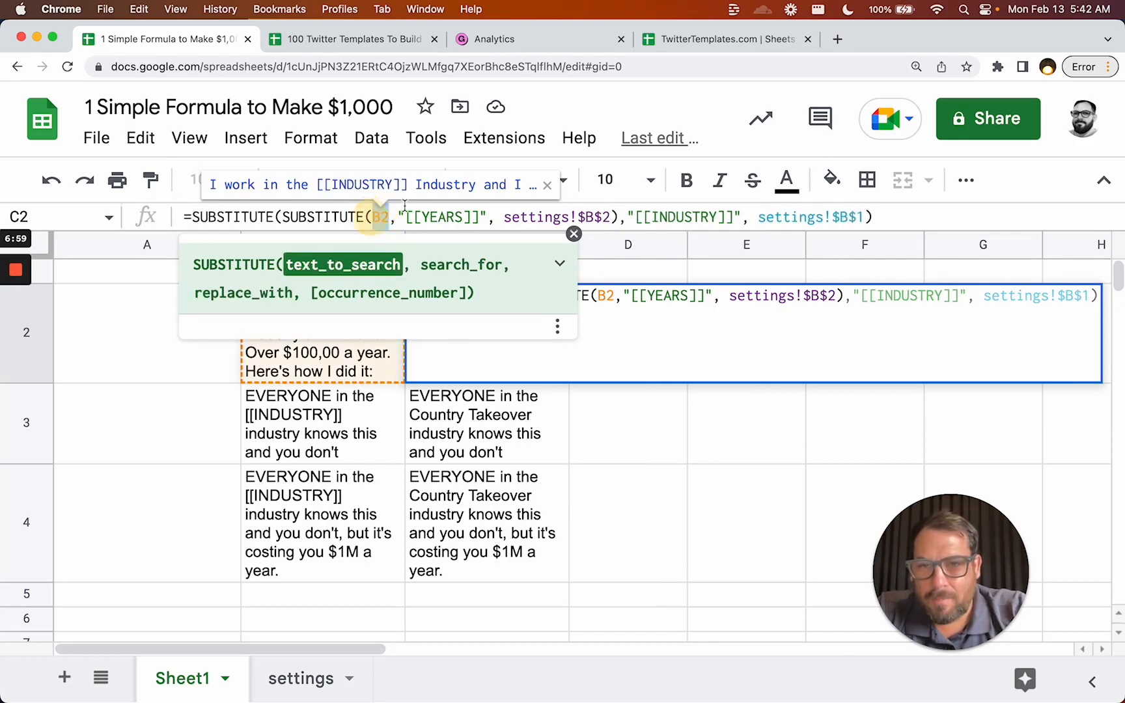
key(cmd+v)
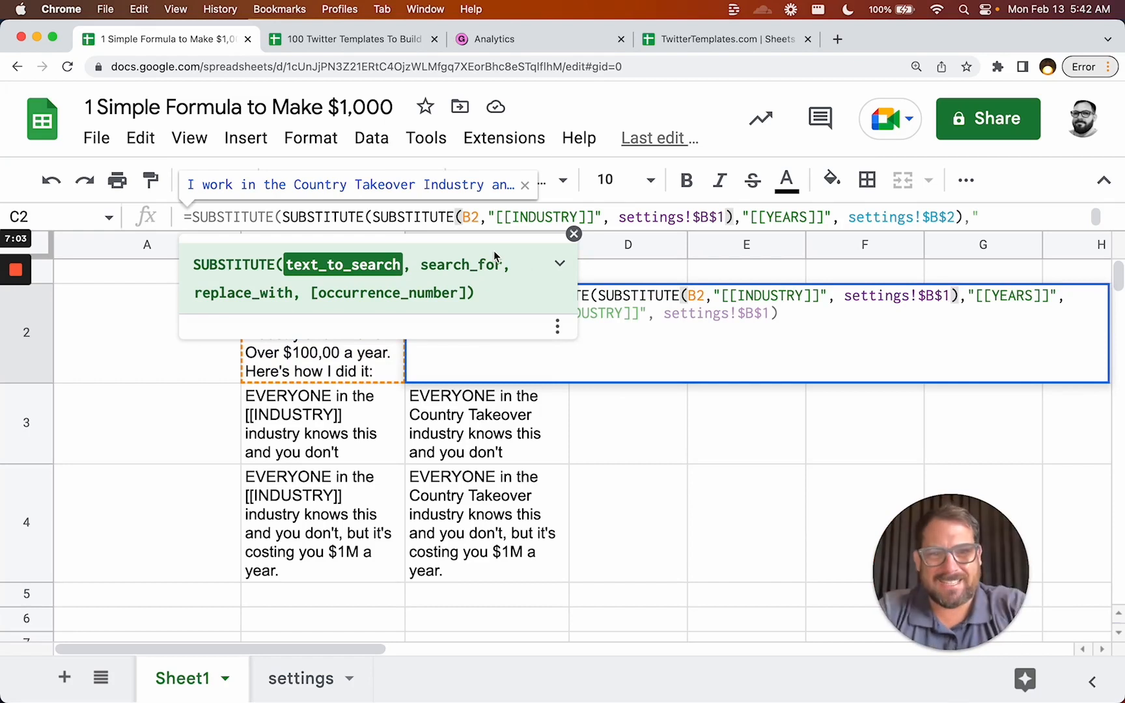
double_click(575, 214)
text(PAI)
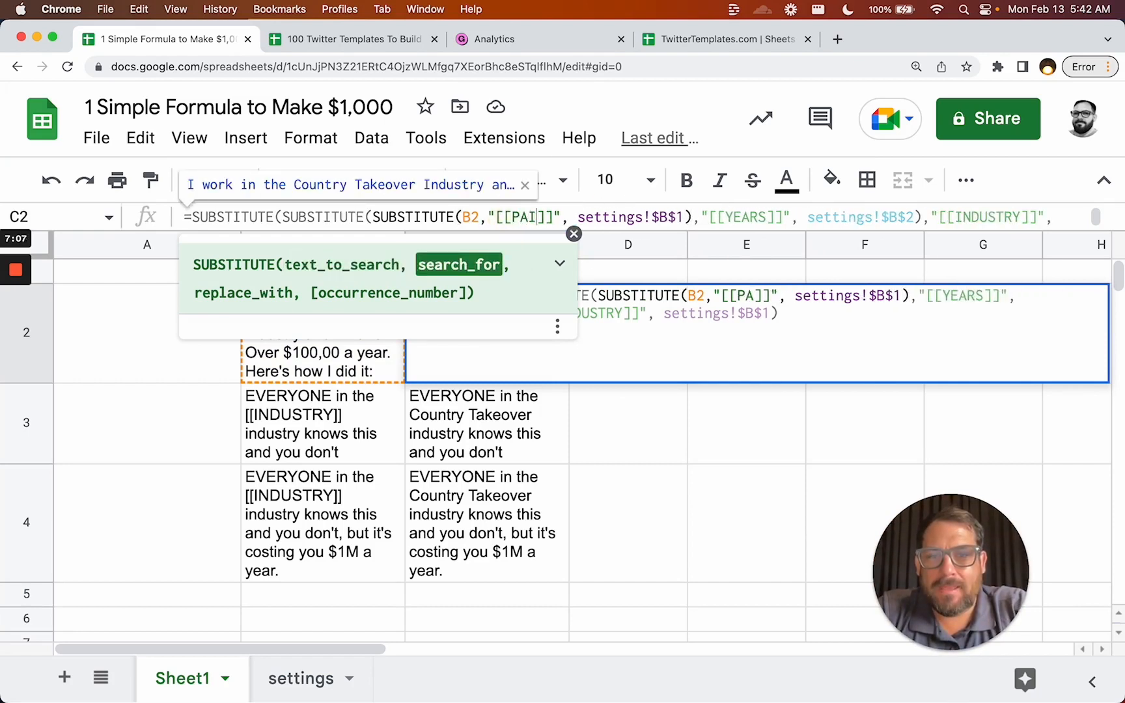
text(D)
click(692, 216)
key(BackSpace)
text(3)
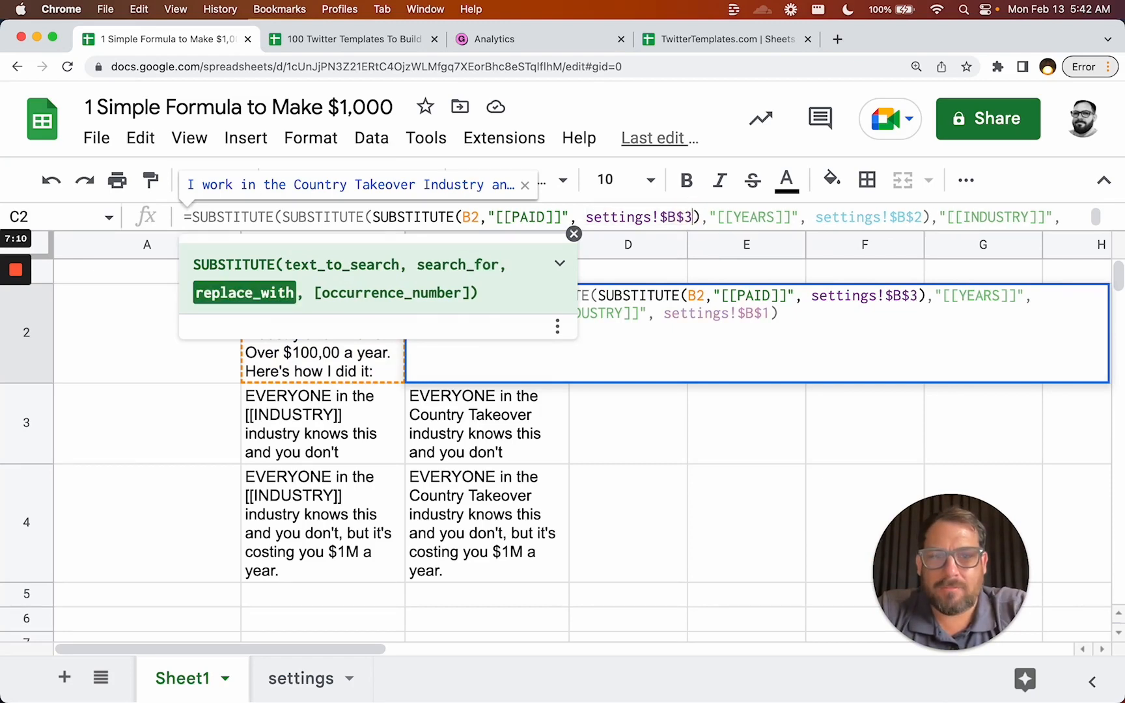
key(Return)
Replace the fixed dollar amount in the B2 template with [[PAID]] and check the result in C2
click(354, 344)
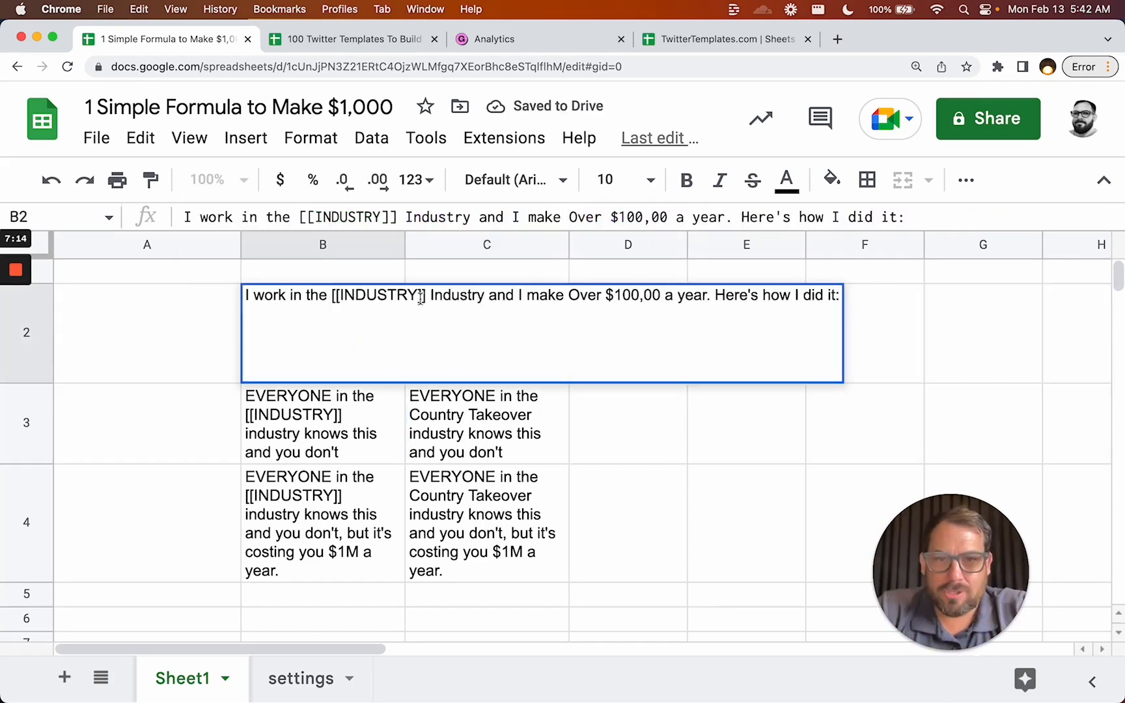
drag(605, 293, 660, 292)
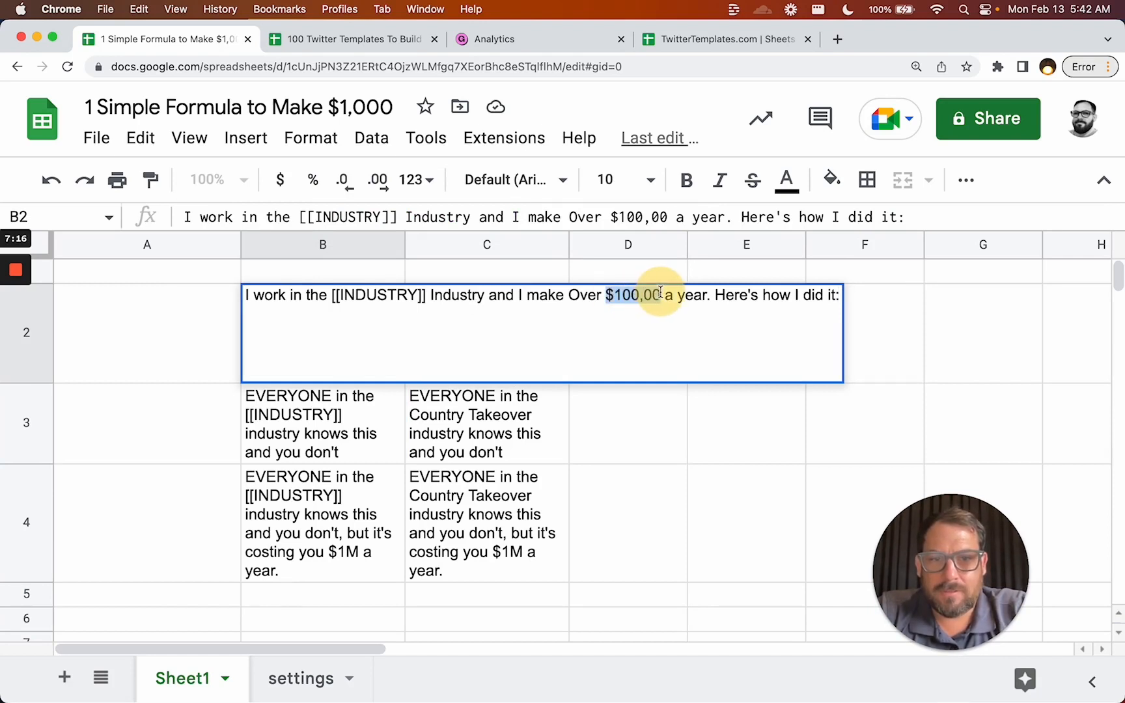
text([[PA)
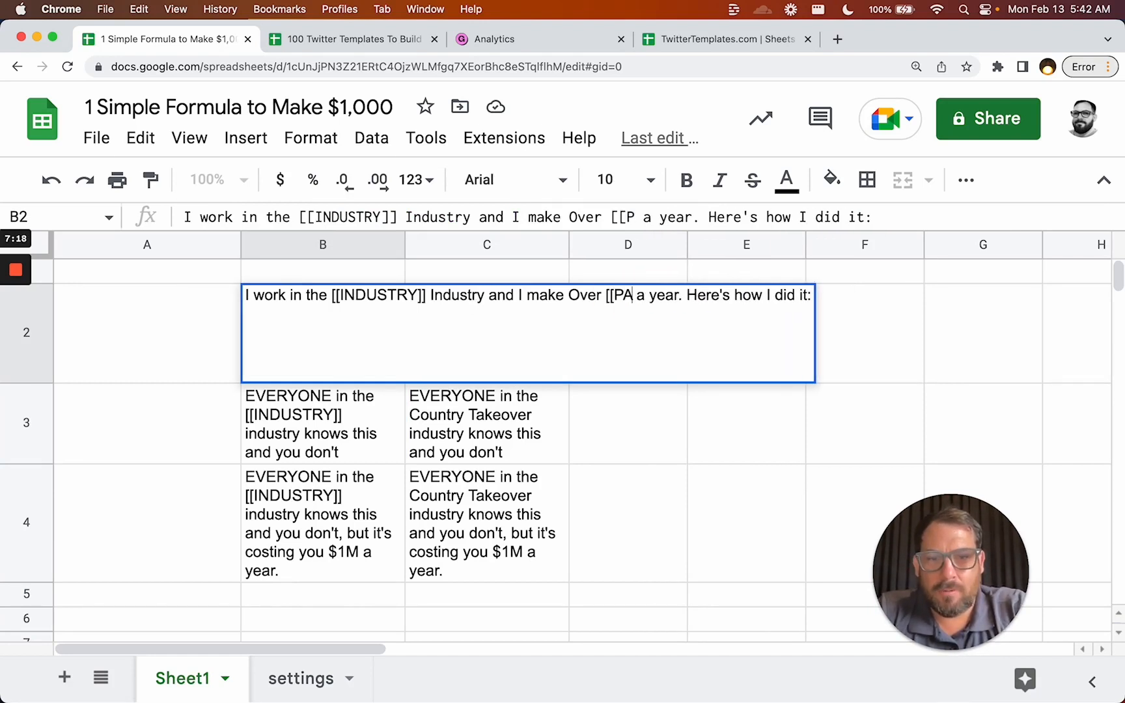
text(ID]])
key(Return)
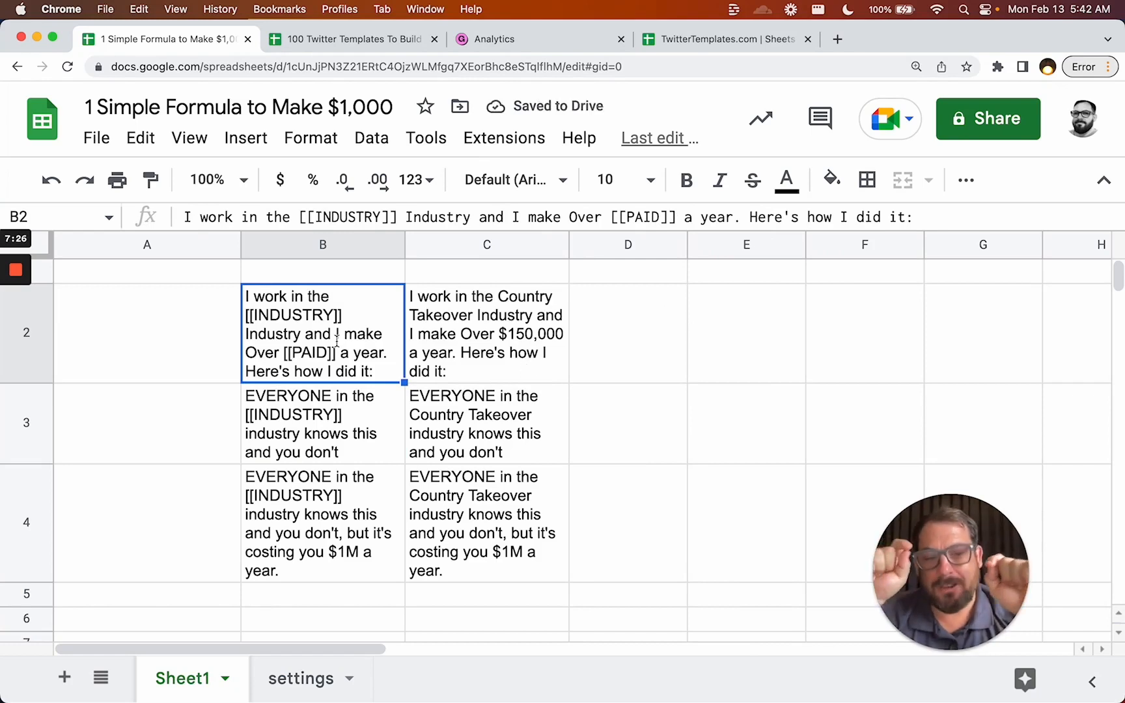
click(504, 299)
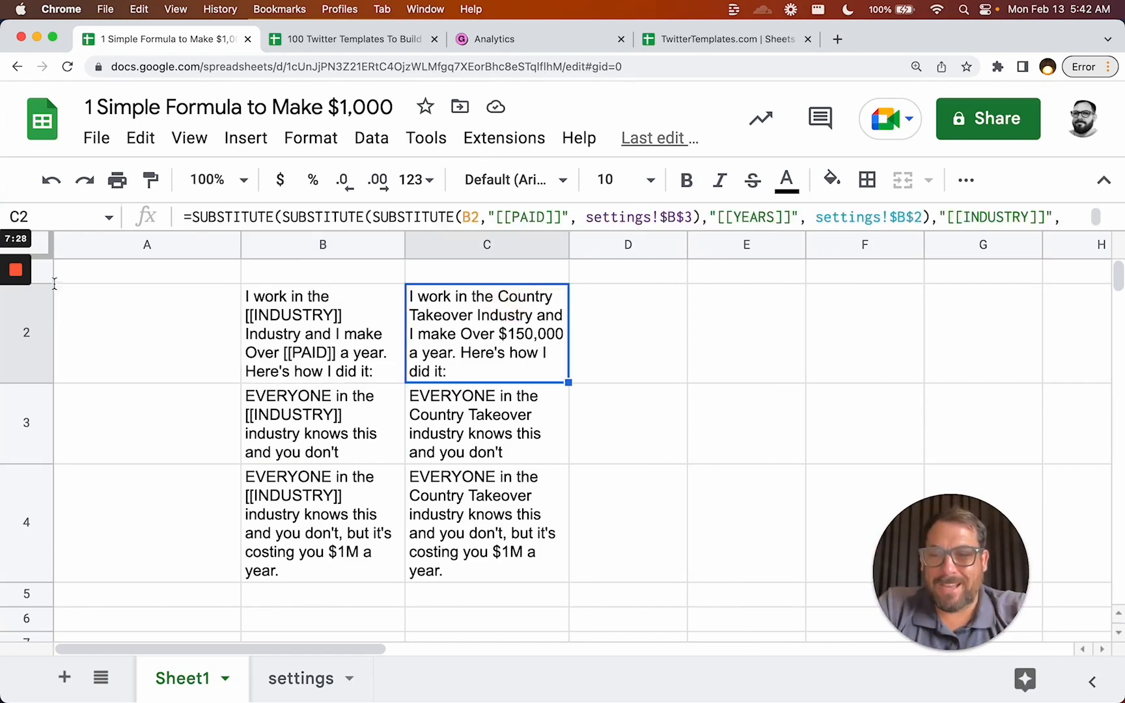
Change the opening of the template in B2 from "I work" to "I've worked"
click(18, 335)
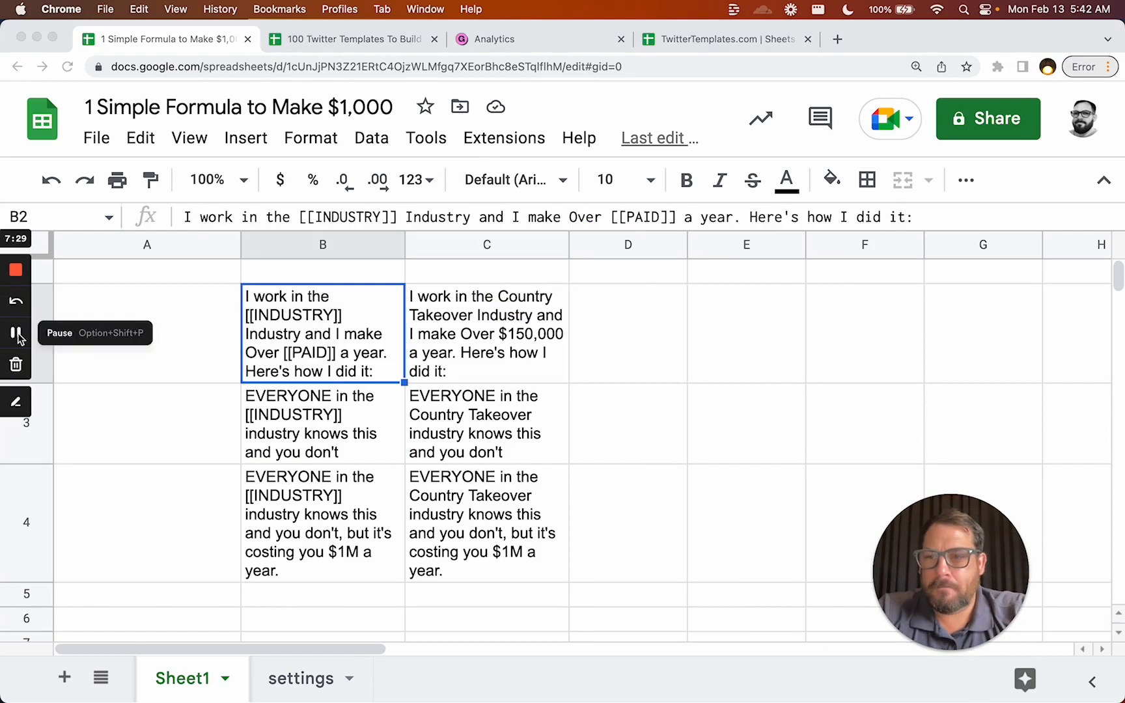
double_click(268, 331)
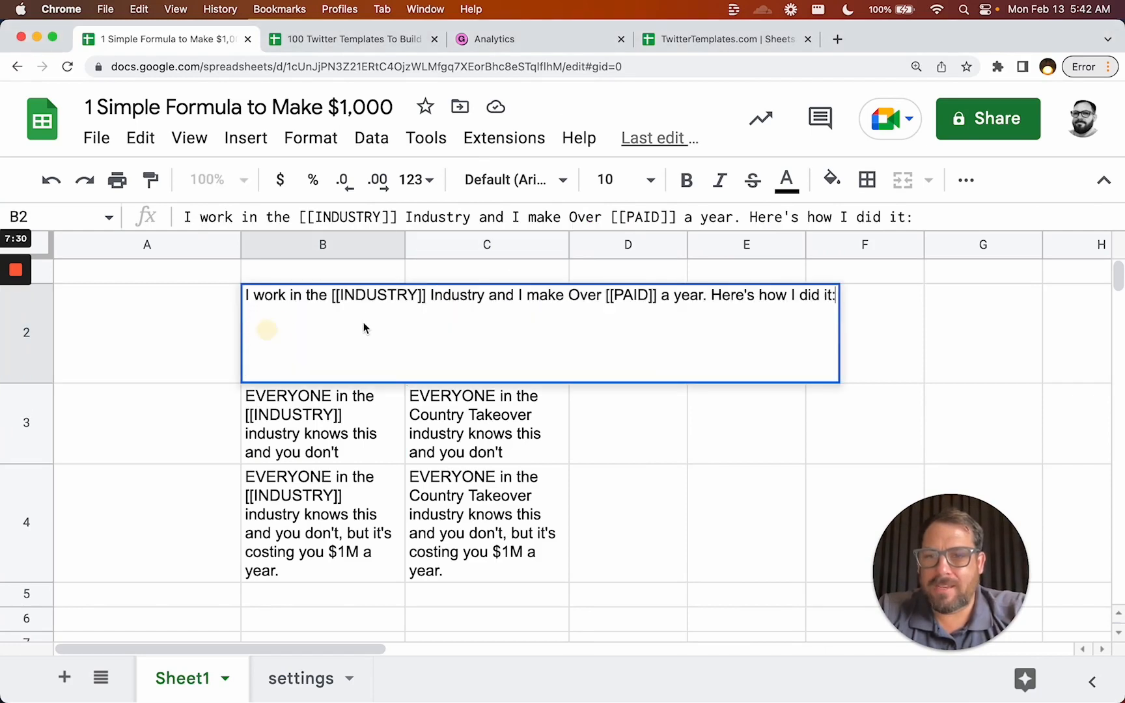
click(285, 298)
key(BackSpace)
key(BackSpace)
key(BackSpace)
key(BackSpace)
key(BackSpace)
text('ve)
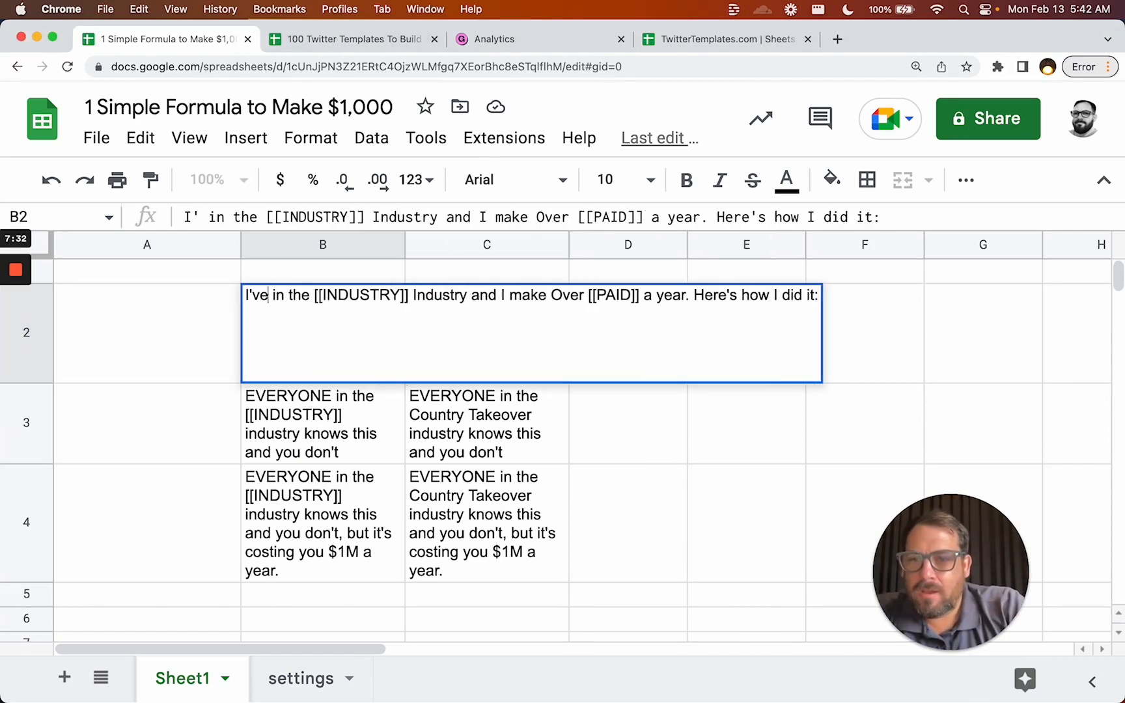
text( worked)
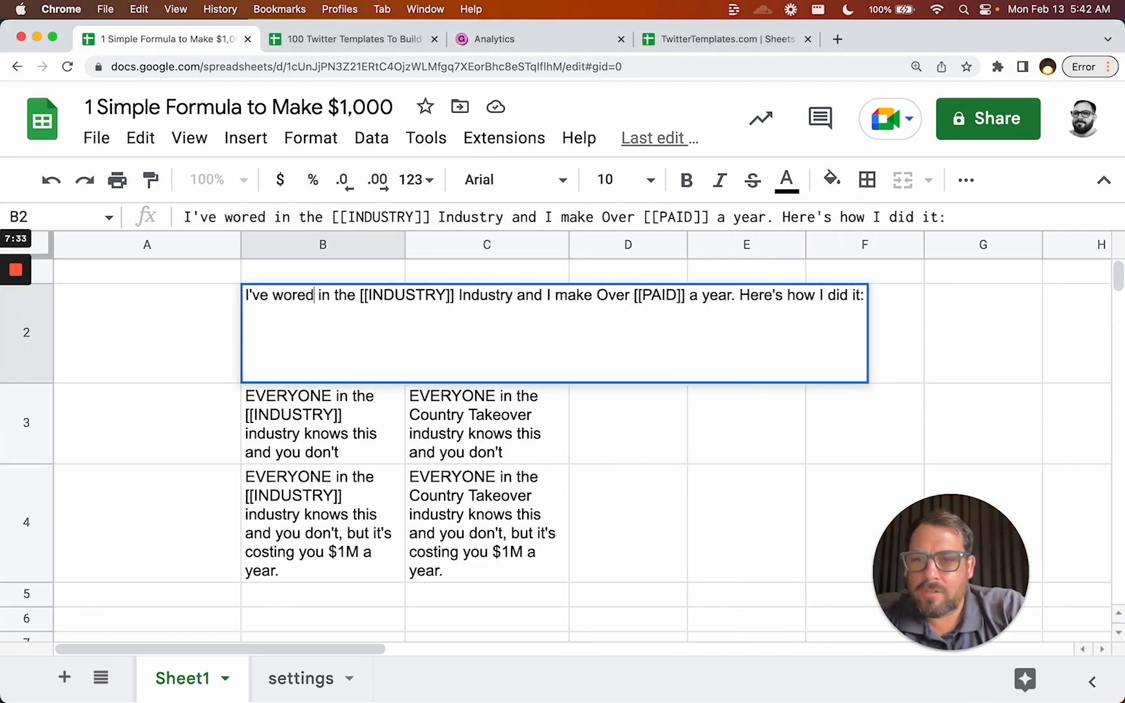
Insert "for [[YEARS]] years" after the word "Industry" in the B2 template
click(523, 294)
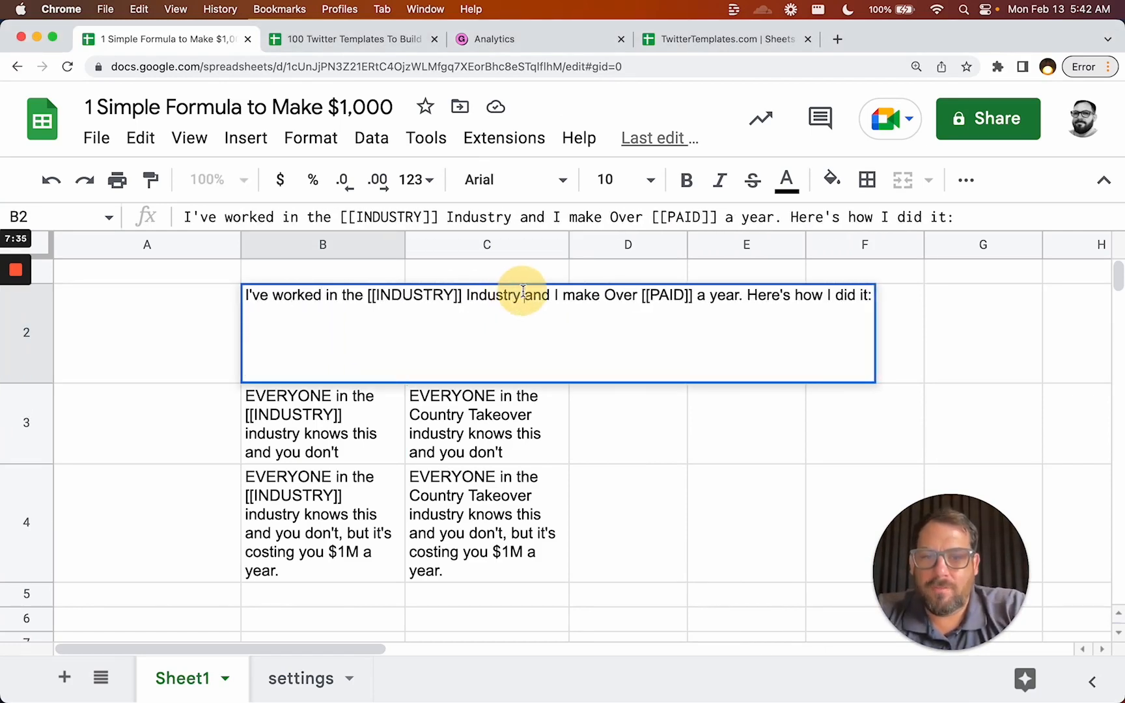
text(for [[]])
key(Left)
key(Left)
text(YeA)
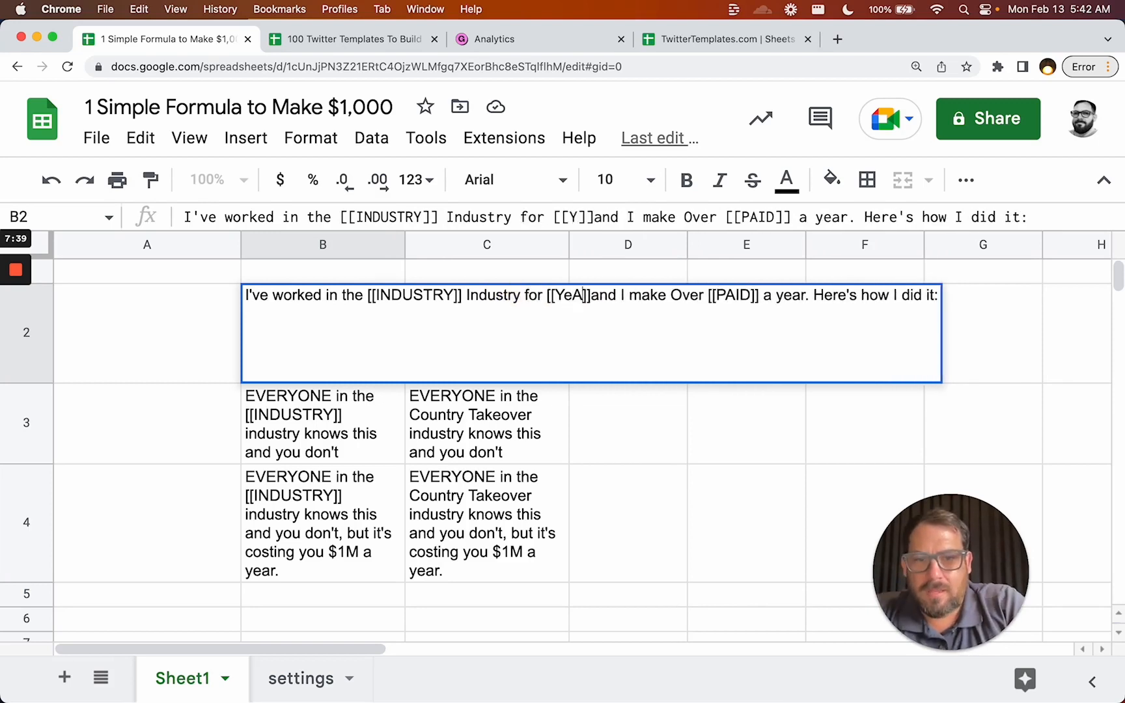
text(RS)
key(BackSpace)
key(BackSpace)
key(BackSpace)
key(BackSpace)
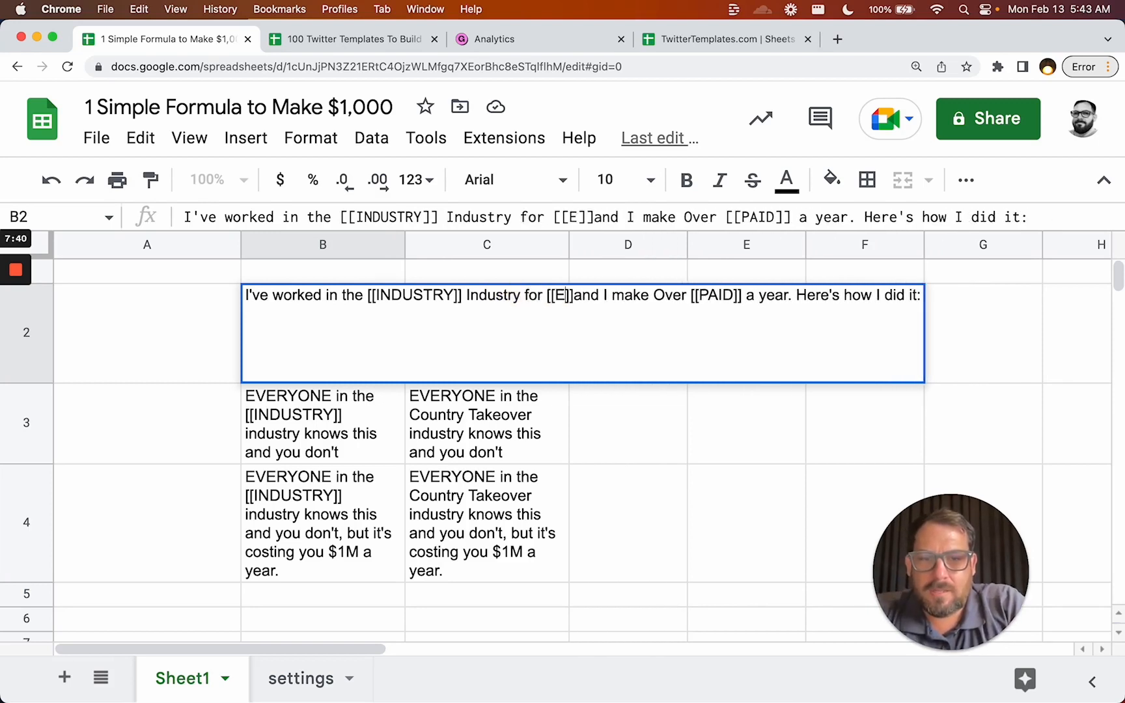
text(EARS)
key(Right)
key(Right)
text(years)
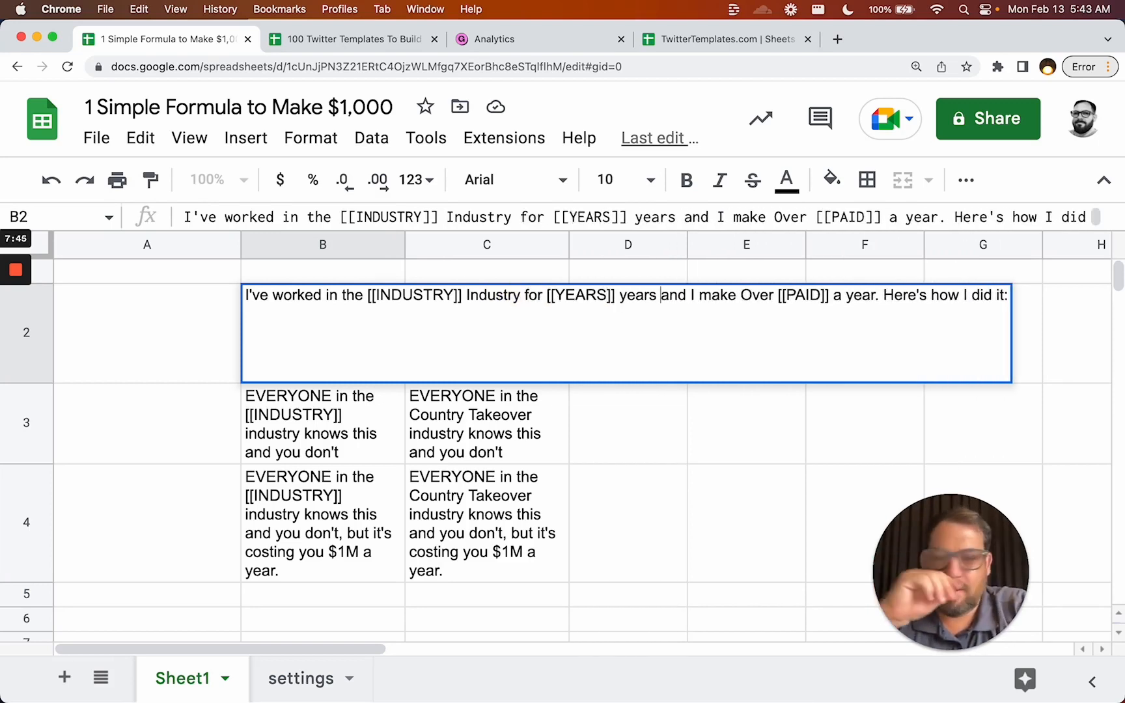
Replace "[[YEARS]] years" in the B2 template with the placeholder [[TIME]] and check the result in C2
key(BackSpace)
key(BackSpace)
key(BackSpace)
key(BackSpace)
key(BackSpace)
key(BackSpace)
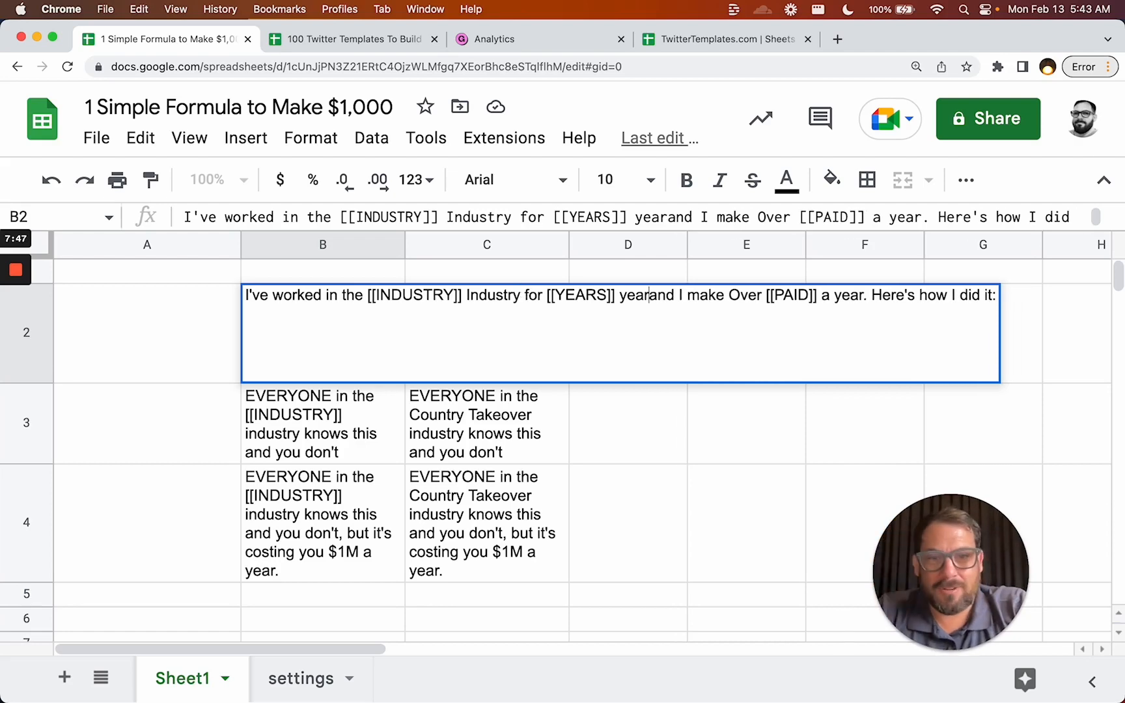
key(Left)
key(Left)
key(Left)
key(BackSpace)
key(BackSpace)
key(BackSpace)
key(BackSpace)
key(BackSpace)
text(TIME)
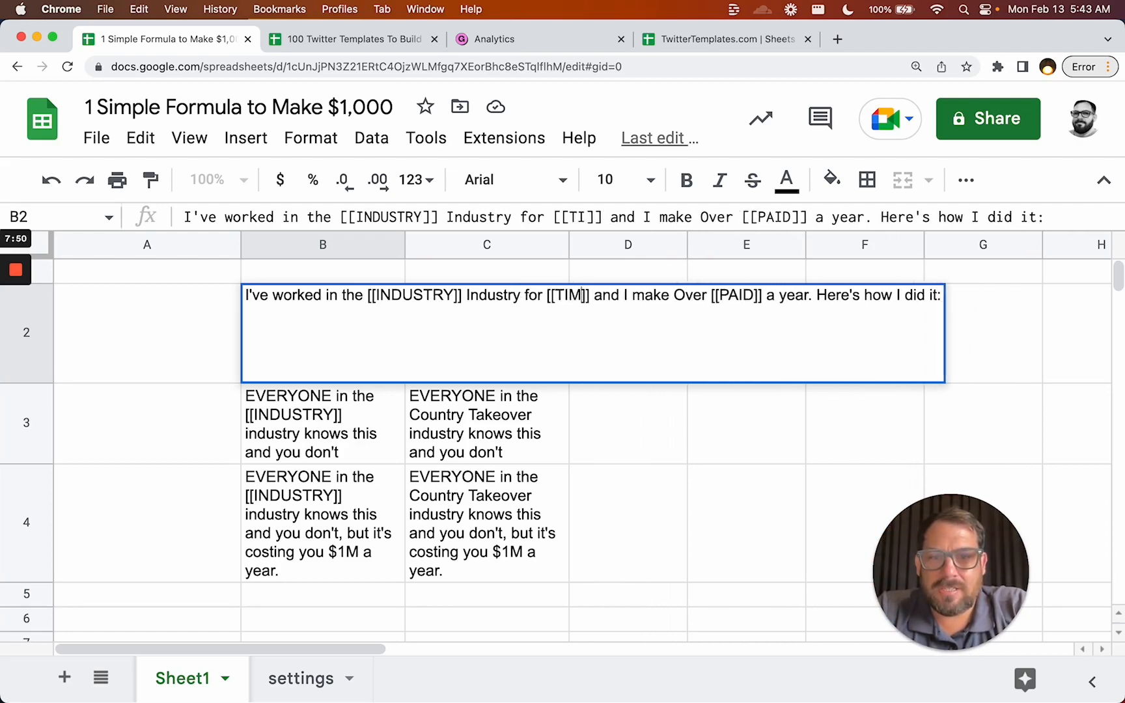
key(Return)
click(442, 353)
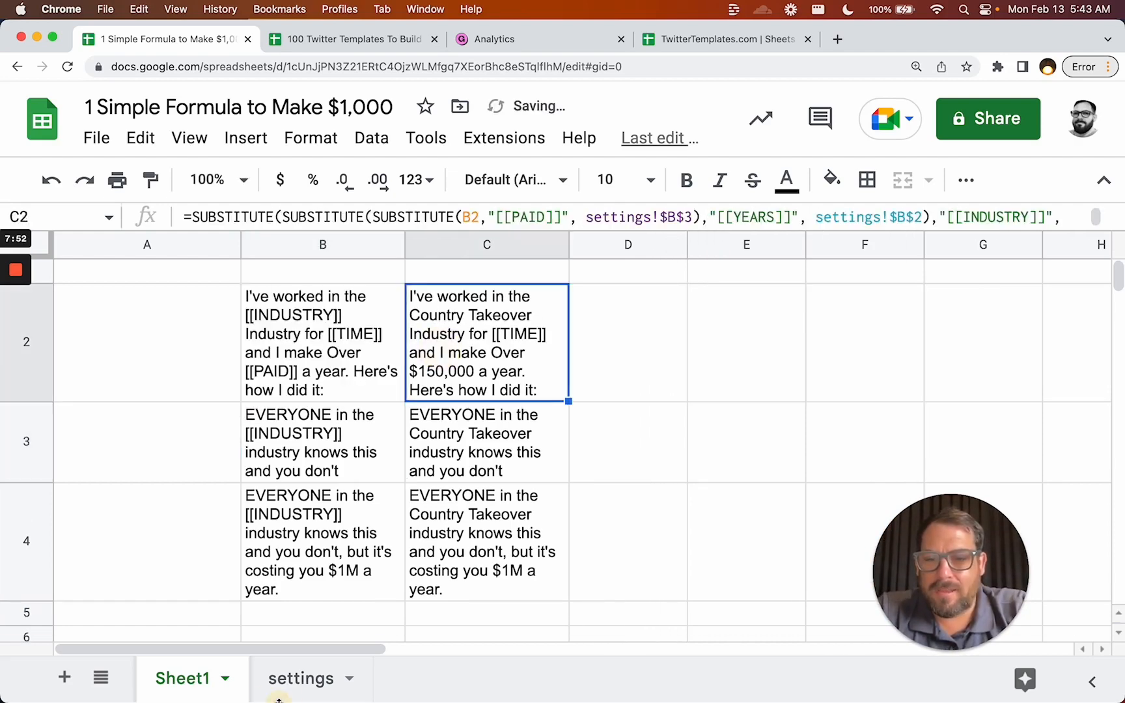
On the settings sheet, change the value in B2 to "10 years"
click(290, 678)
double_click(332, 299)
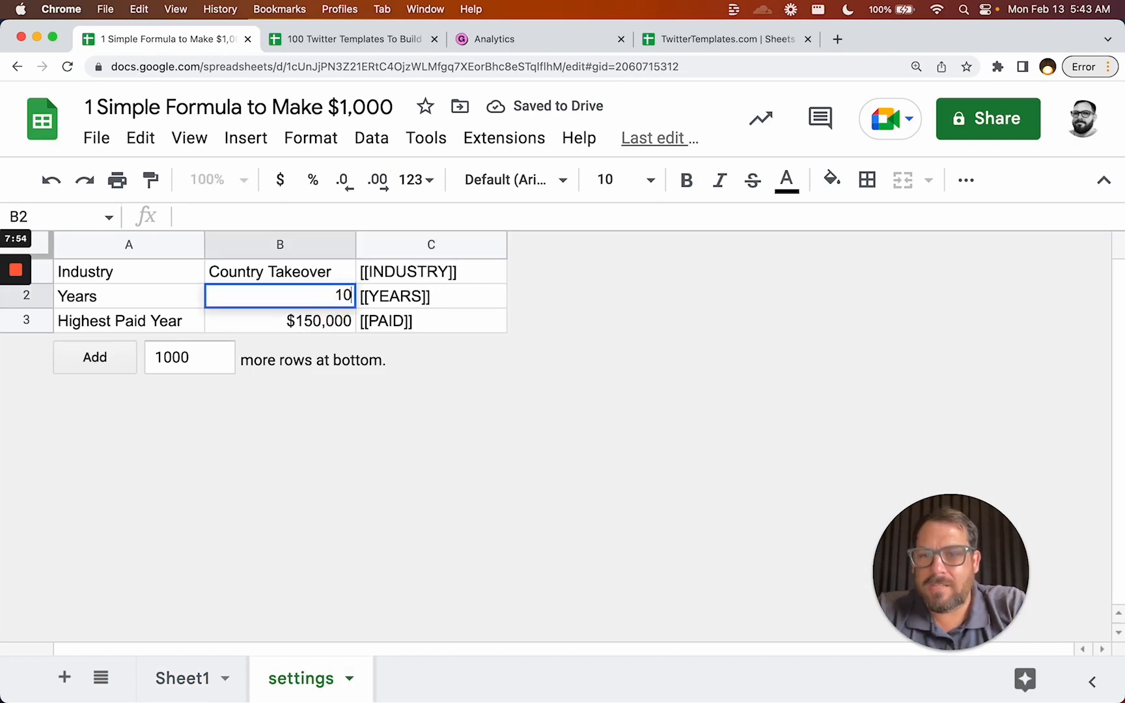
text(years)
key(Return)
Rename the label in A2 of the settings sheet to "Time" and its placeholder in C2 to [[TIME]]
key(Up)
key(Left)
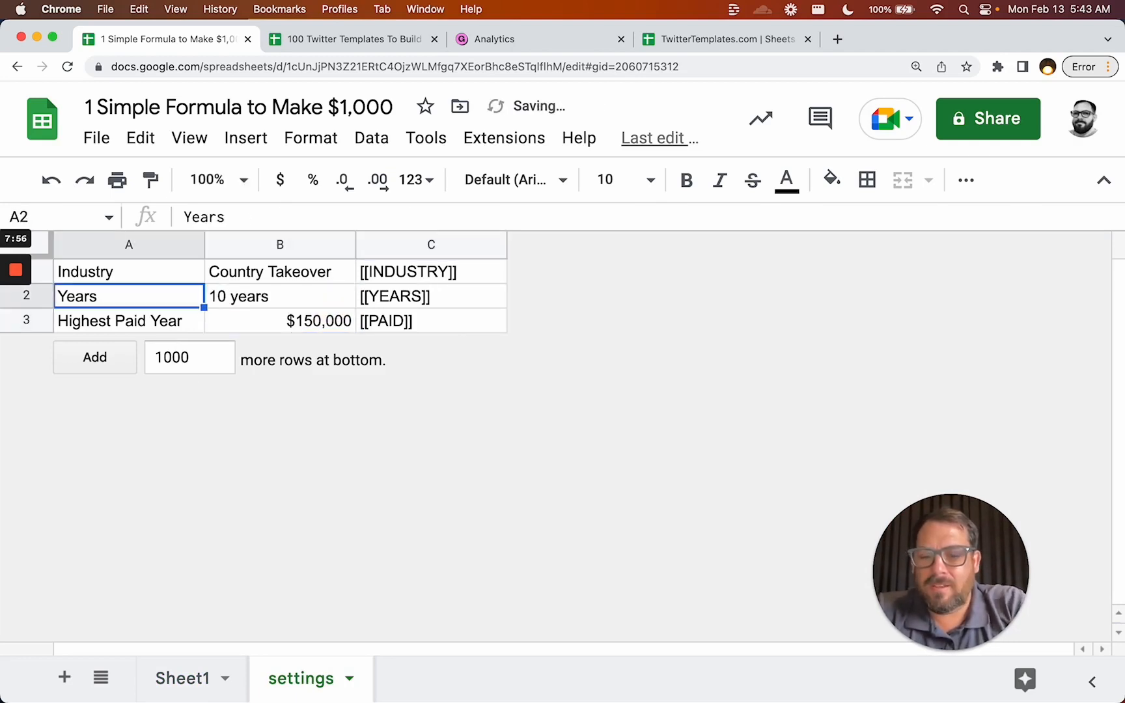
text(Time)
key(Tab)
key(Tab)
text([[TIME]])
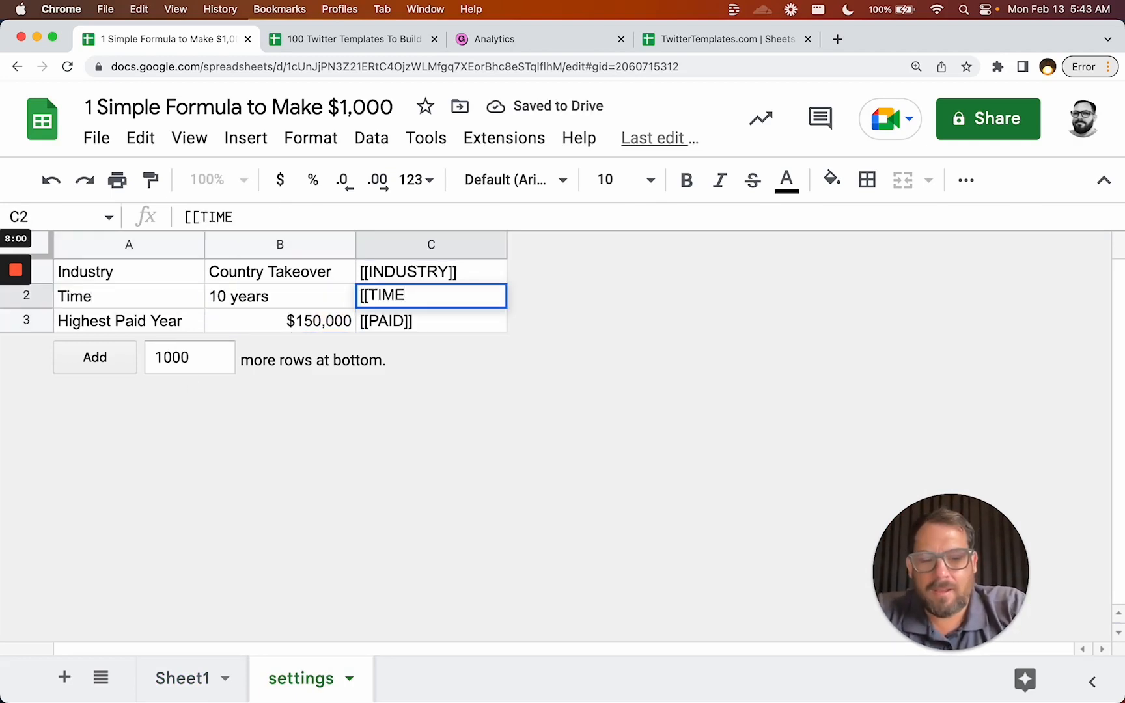
key(Return)
Check the filled-in tweet on Sheet1, and re-enter the [[TIME]] placeholder in C2 of the settings sheet
click(209, 684)
key(Left)
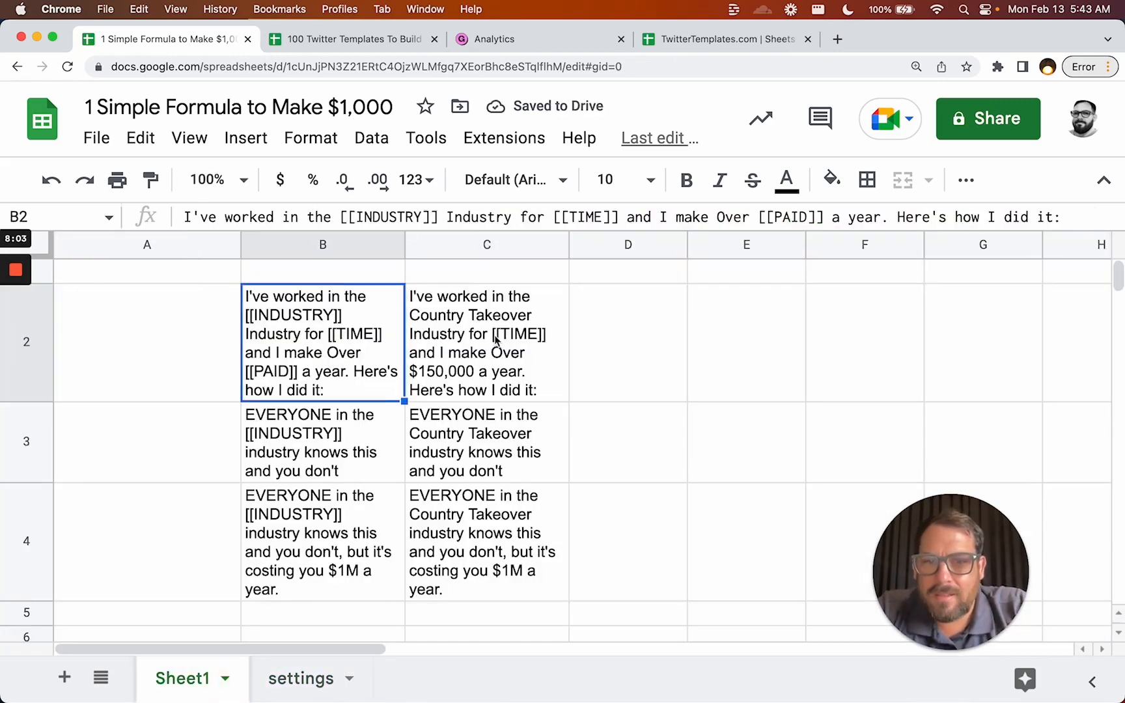
click(335, 684)
click(449, 295)
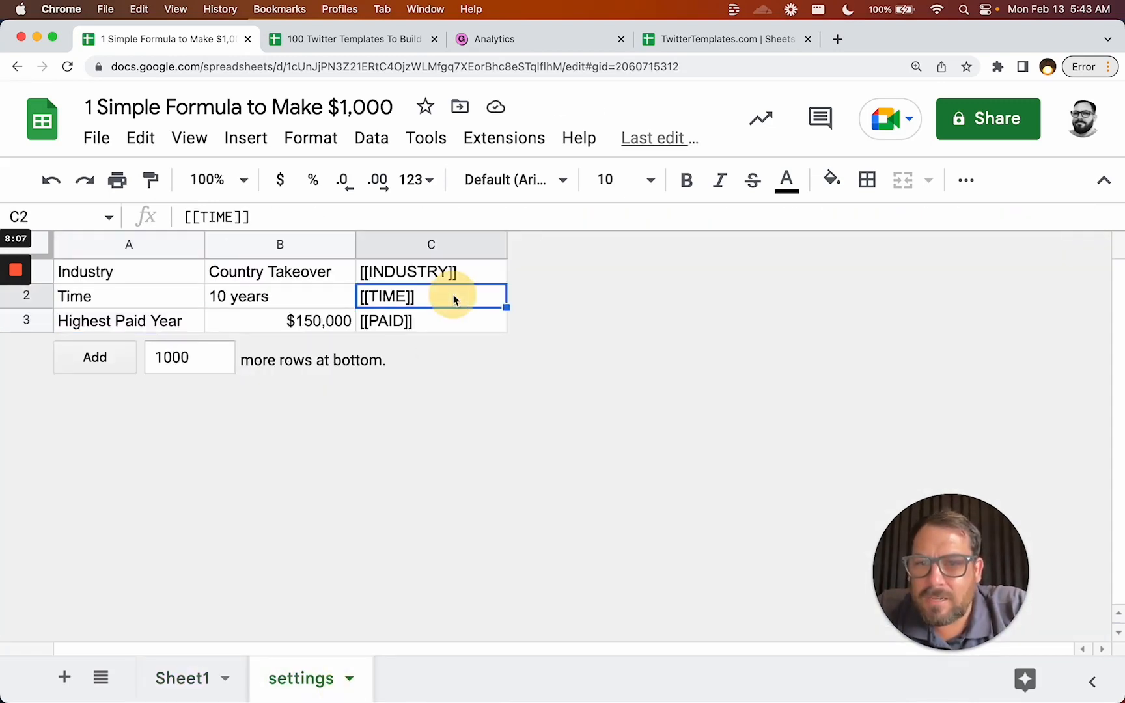
key(BackSpace)
text([[TIME]])
key(Return)
In the C2 formula on Sheet1, replace the search text "[[YEARS]]" with "[[TIME]]" and check the result
click(182, 678)
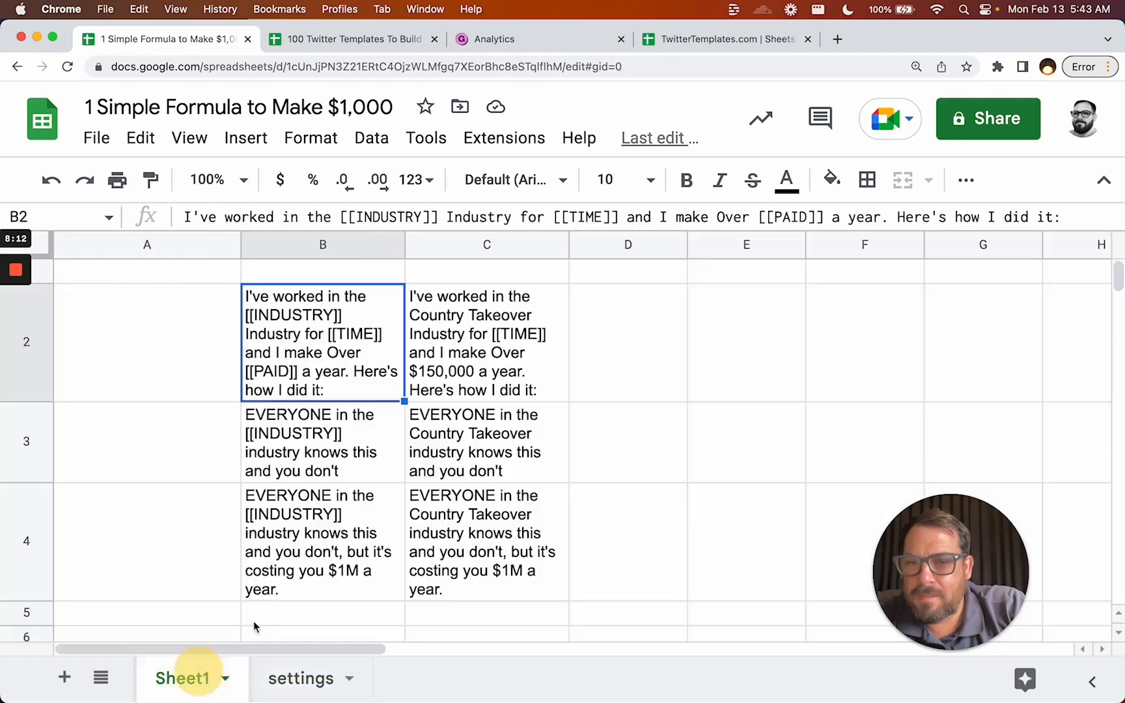
key(Right)
double_click(554, 216)
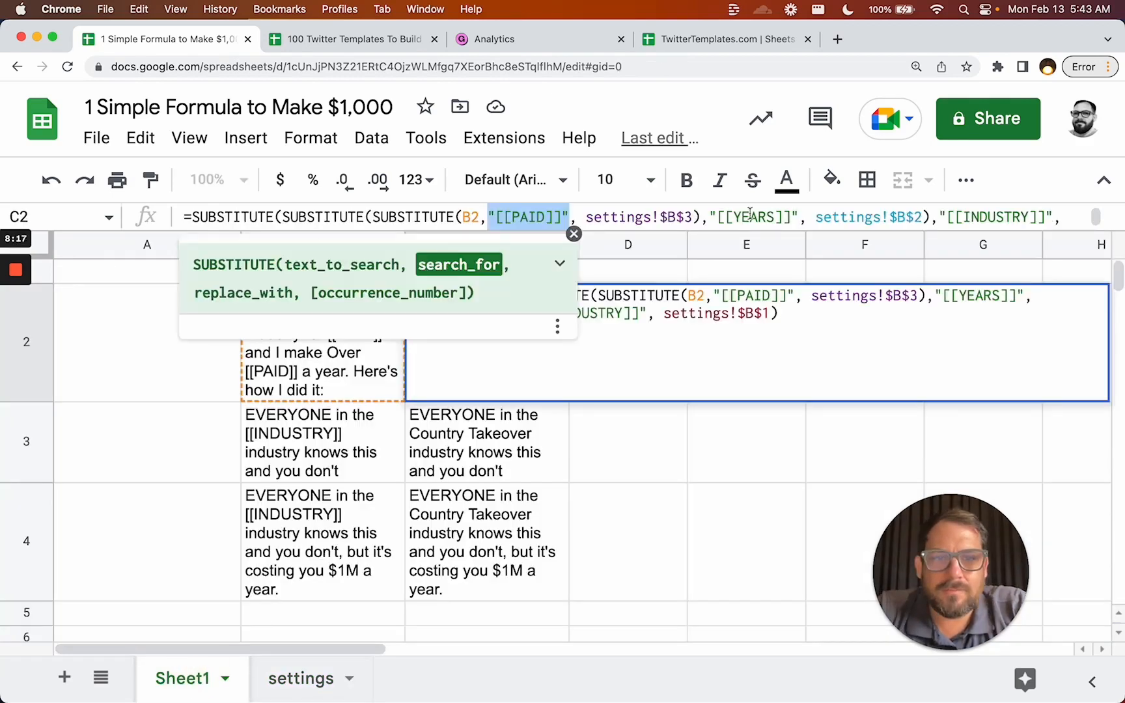
double_click(750, 217)
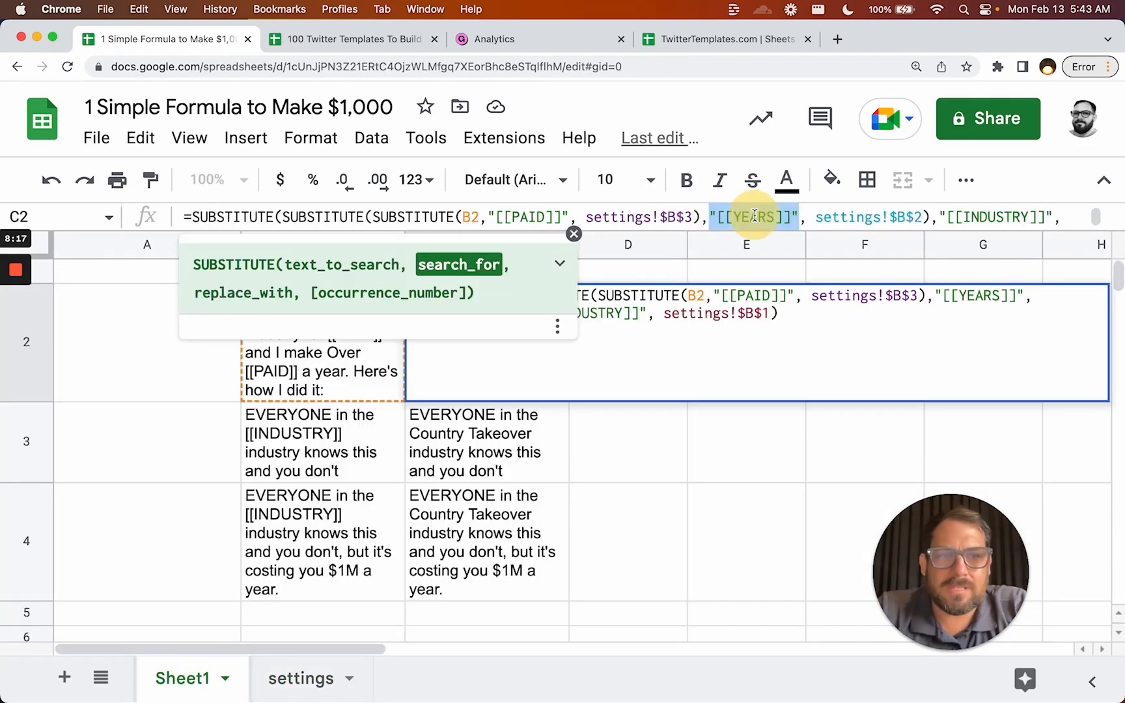
click(717, 217)
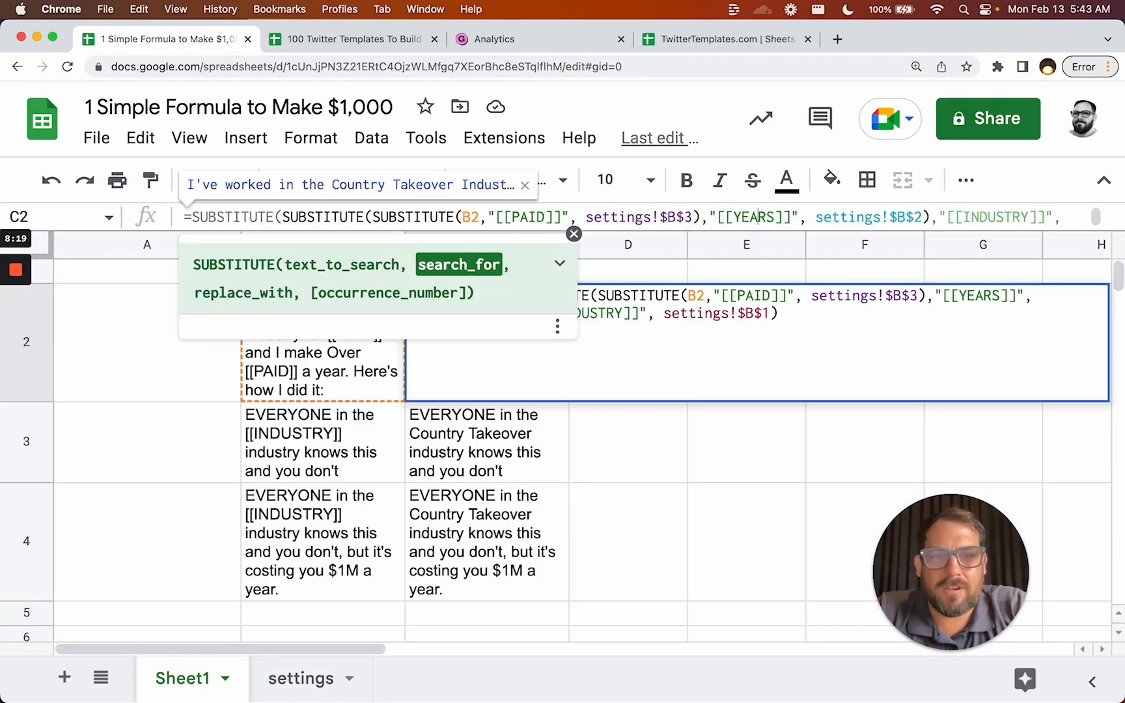
key(BackSpace)
key(BackSpace)
key(BackSpace)
key(BackSpace)
key(BackSpace)
text(TIME)
key(Return)
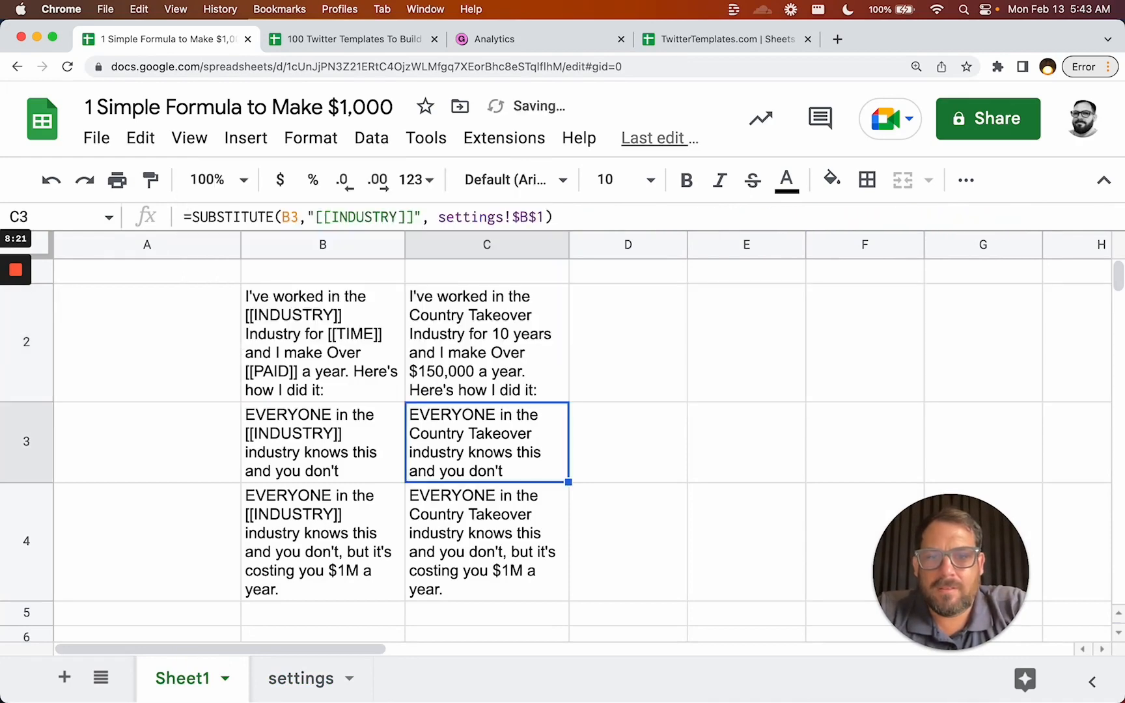
key(Up)
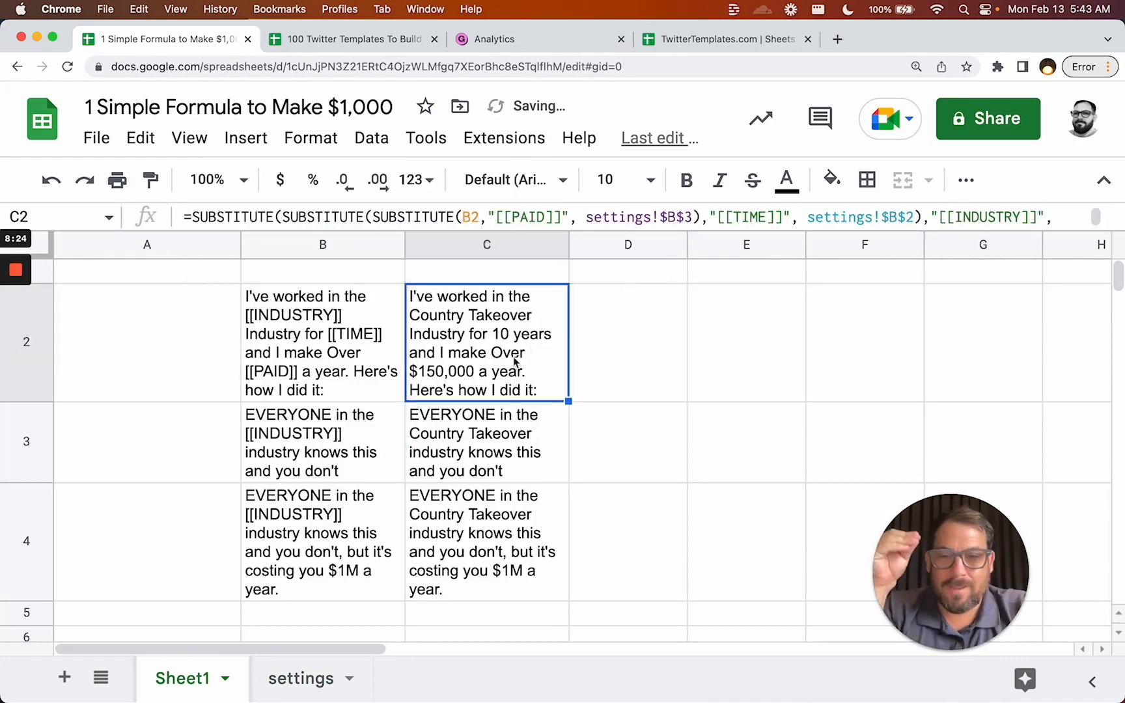
Review the values and placeholders on the settings sheet, and compare them with the template and filled-in tweet in row 2 of Sheet1
click(312, 680)
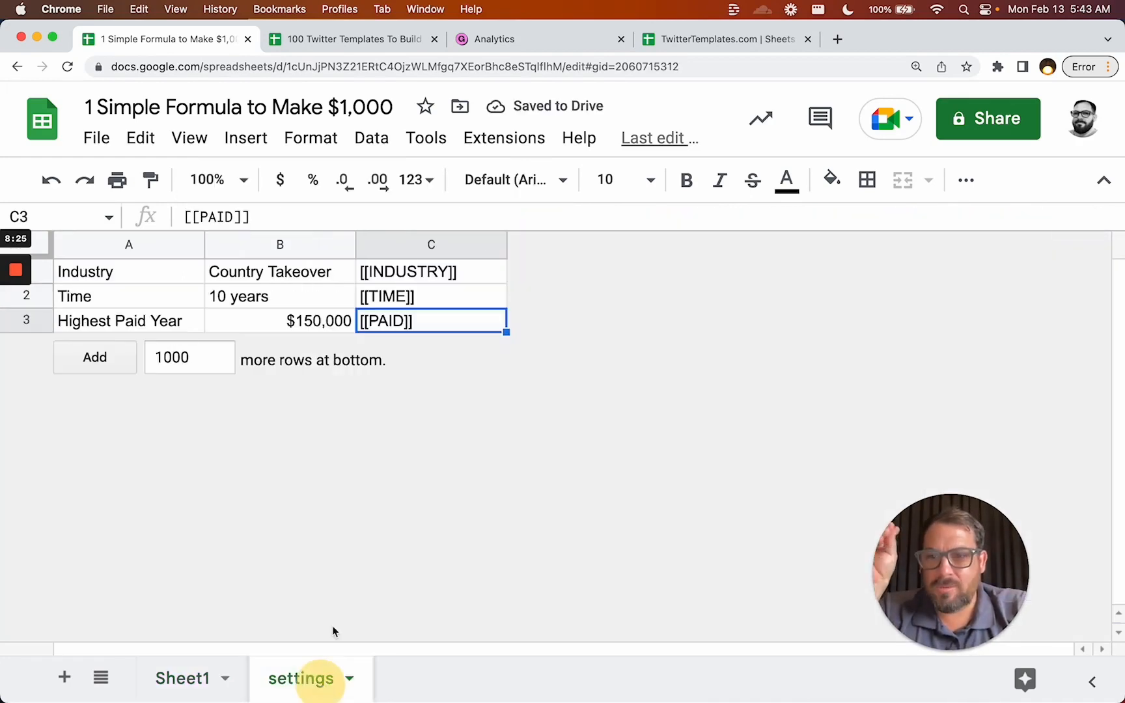
click(267, 319)
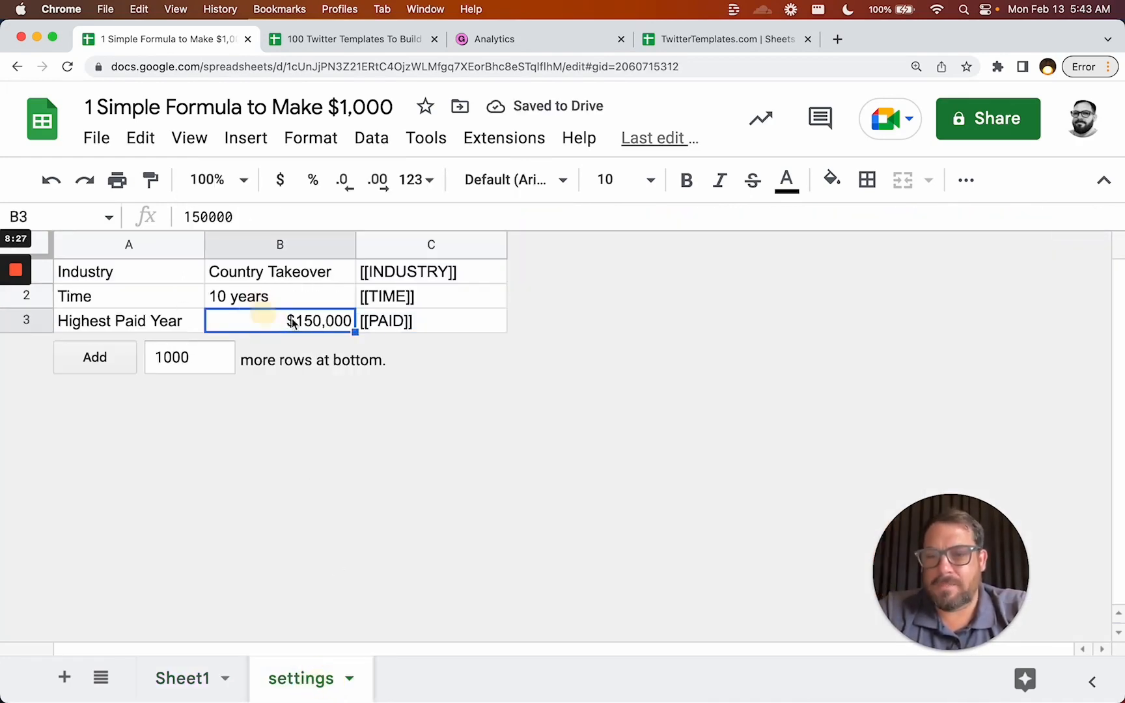
drag(429, 271, 441, 339)
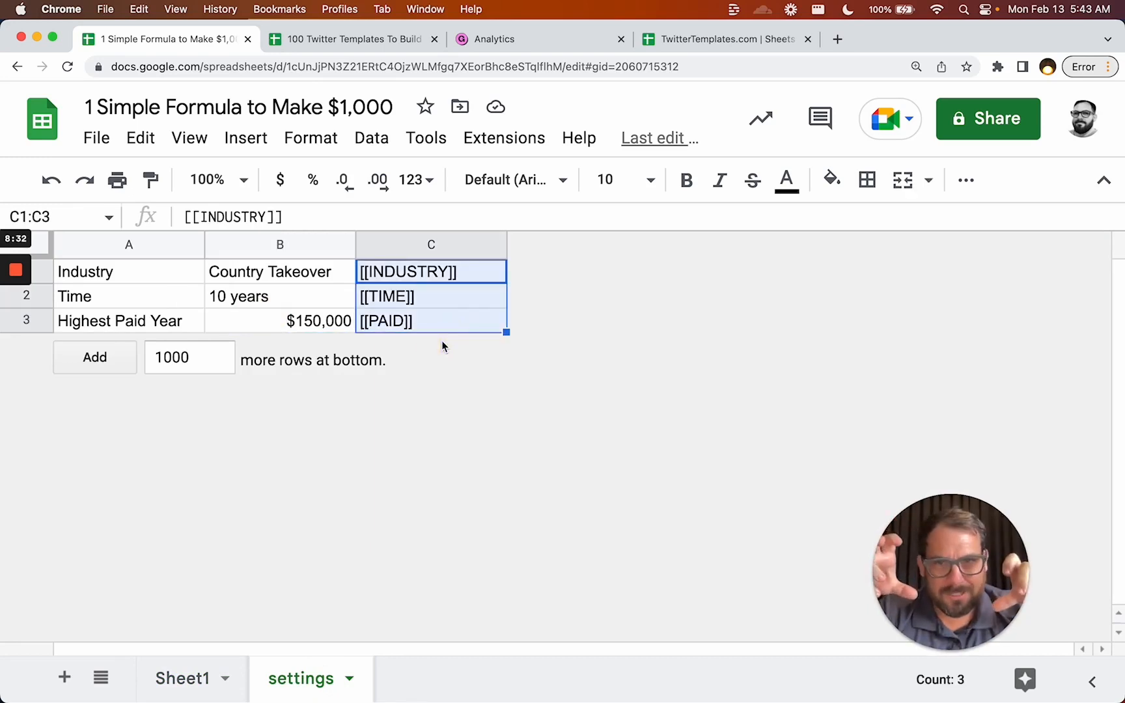
click(212, 678)
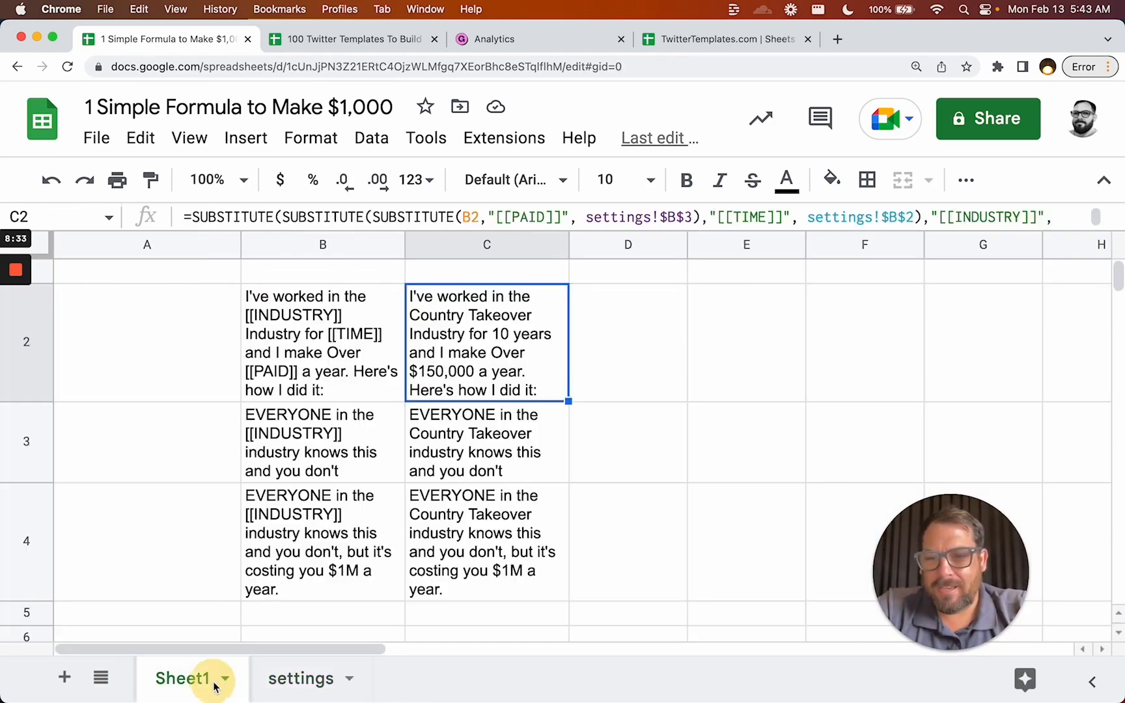
click(345, 352)
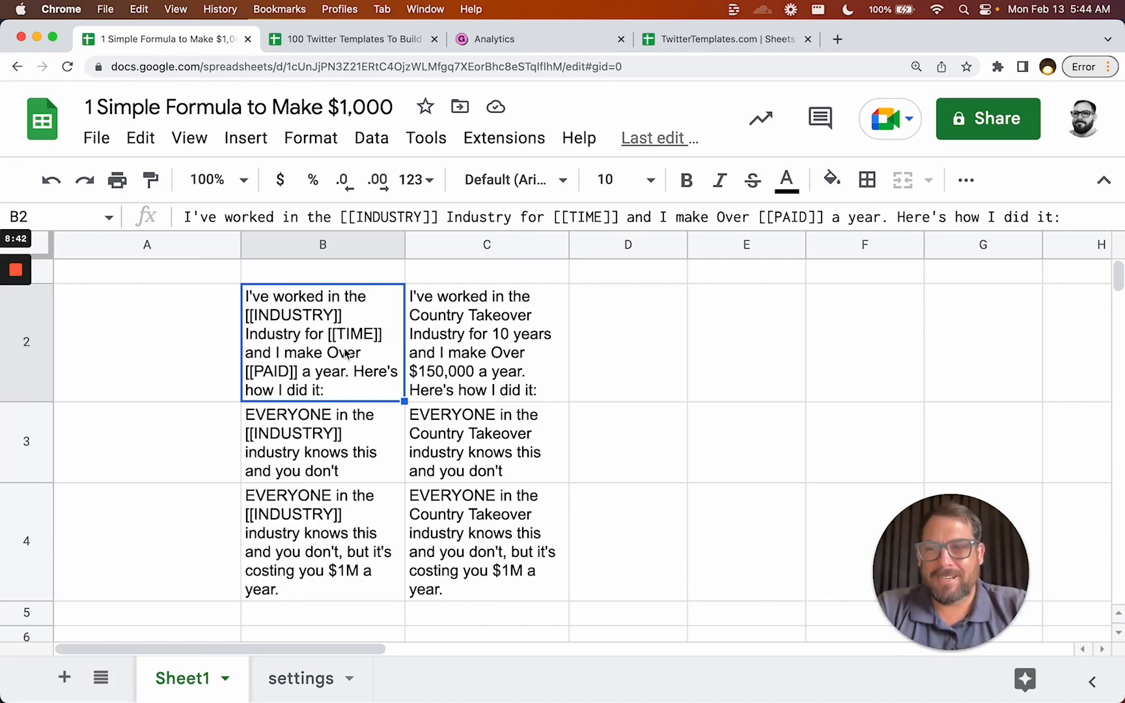
key(Right)
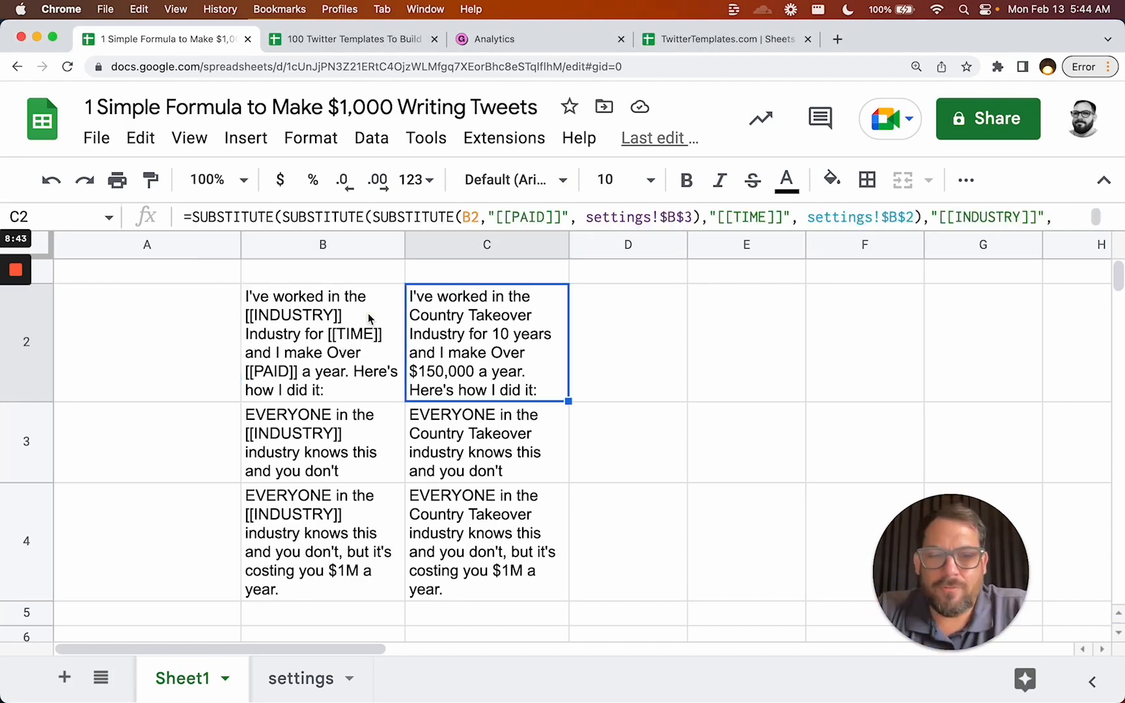
click(686, 316)
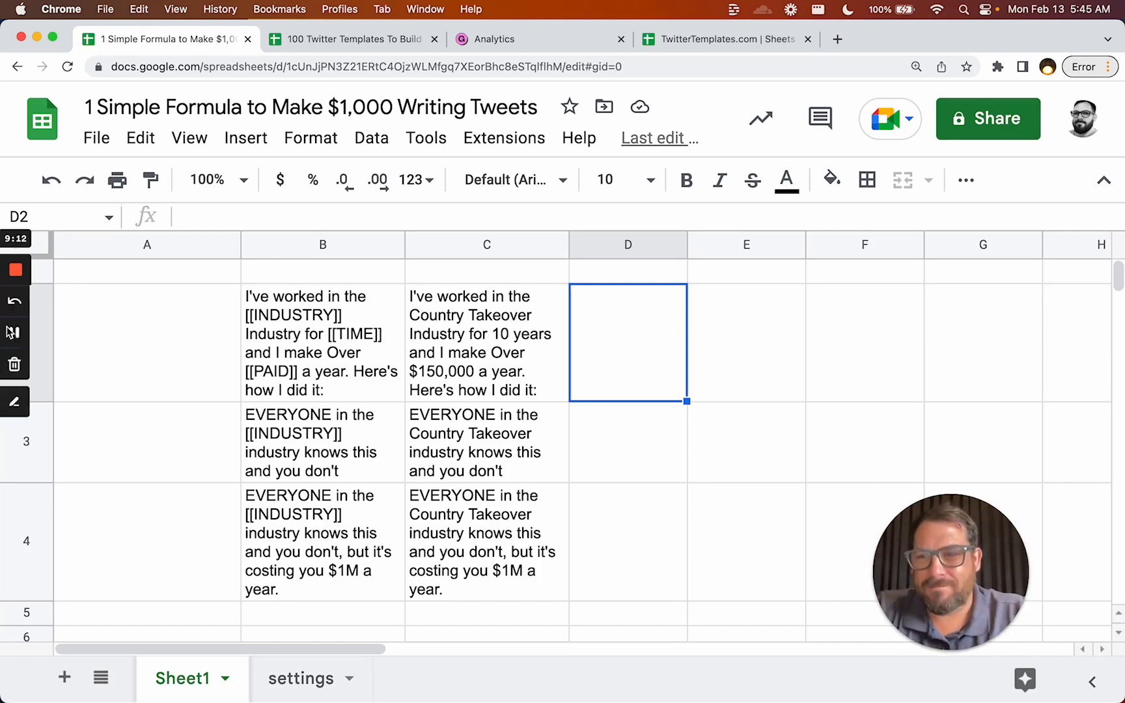
click(589, 354)
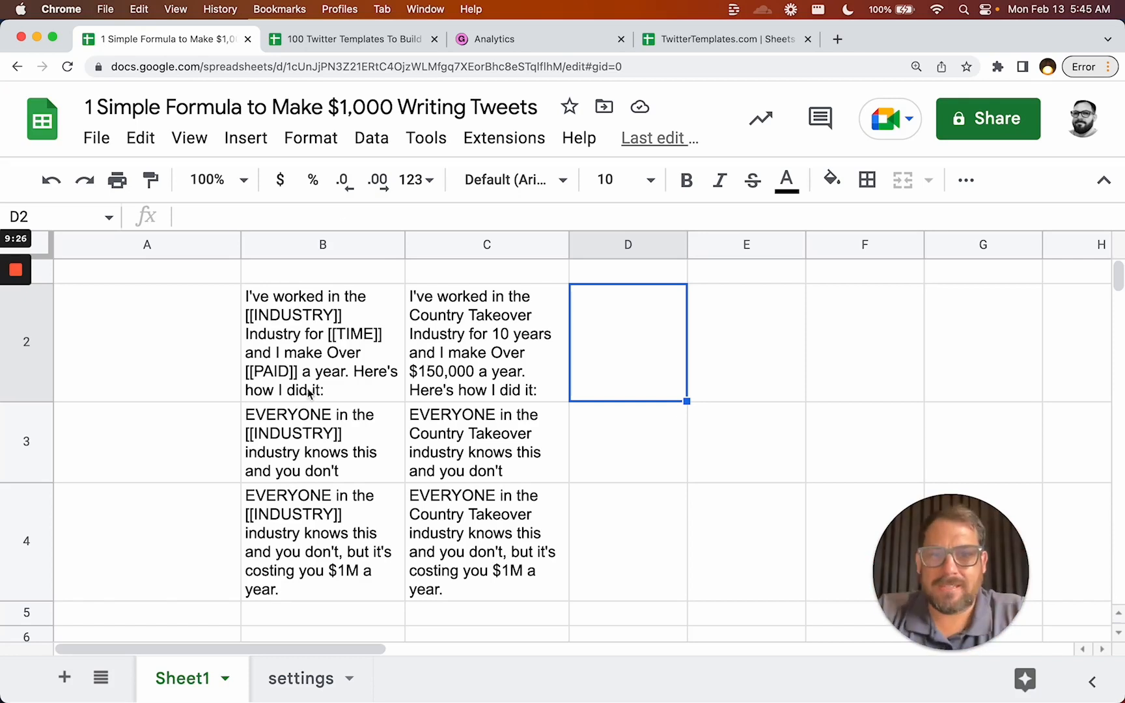
click(317, 298)
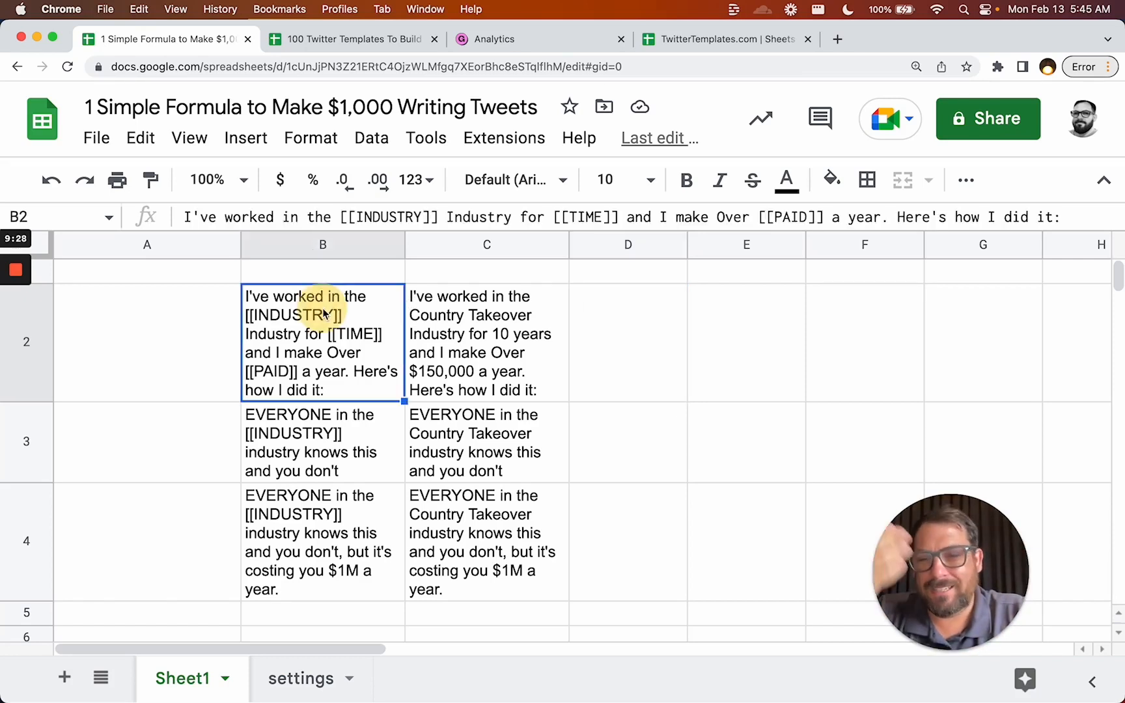
click(495, 139)
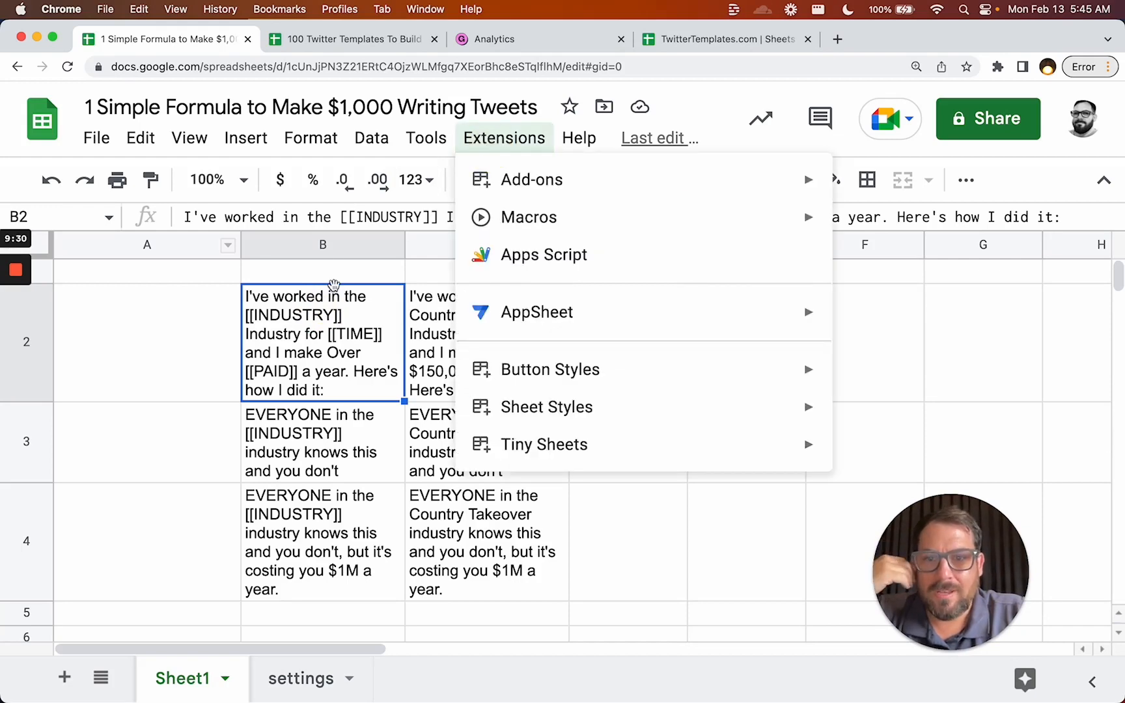
click(343, 314)
Insert one blank row below and one blank row above the second template in row 3 of Sheet1
click(29, 455)
right_click(28, 456)
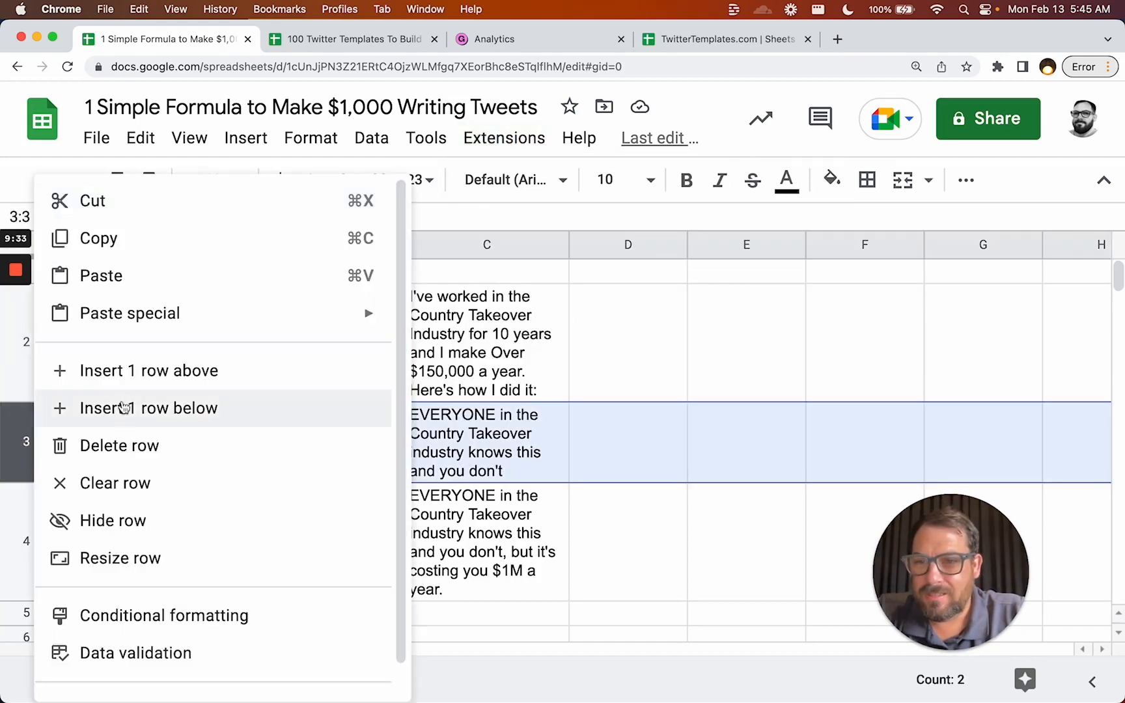
click(118, 407)
click(20, 433)
right_click(20, 433)
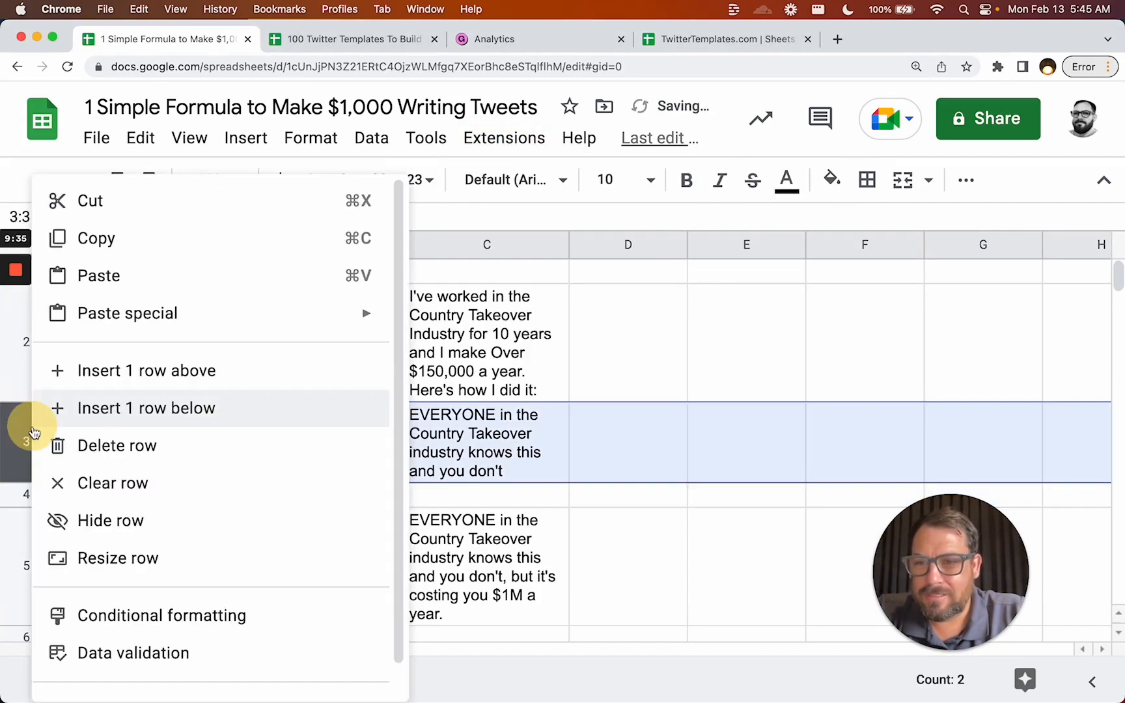
click(189, 369)
click(578, 432)
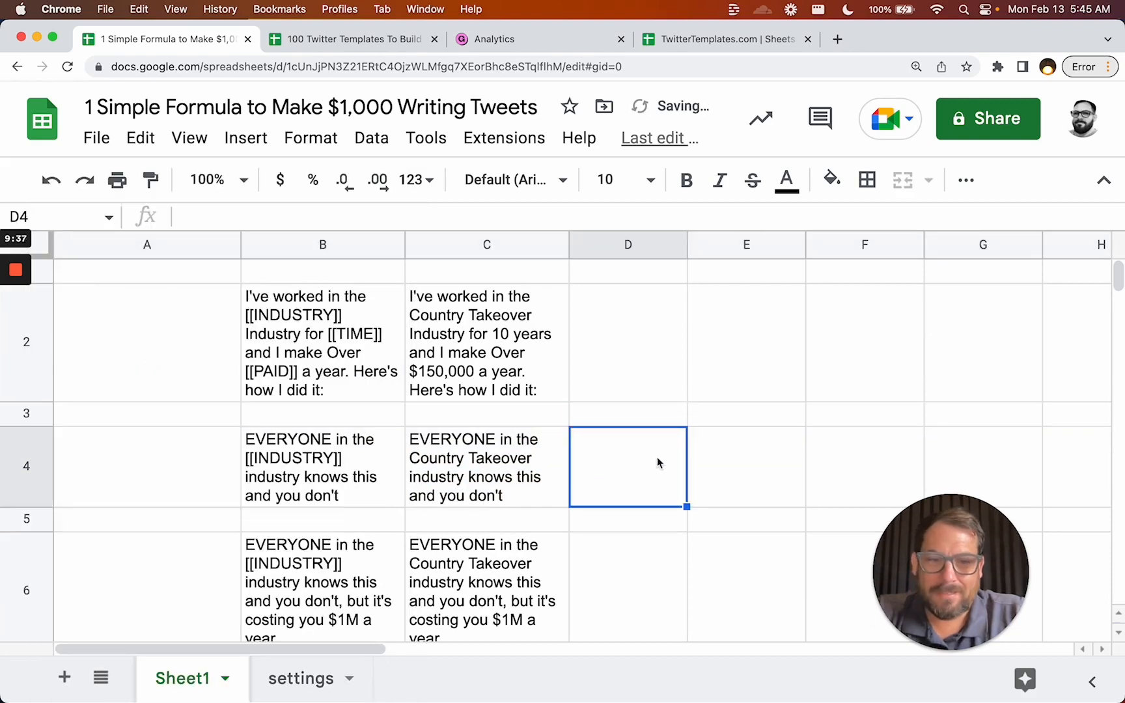
Enter the button label "Tweet This" in cell E4 of Sheet1, beside the second filled-in tweet
click(742, 460)
text(Tweet This)
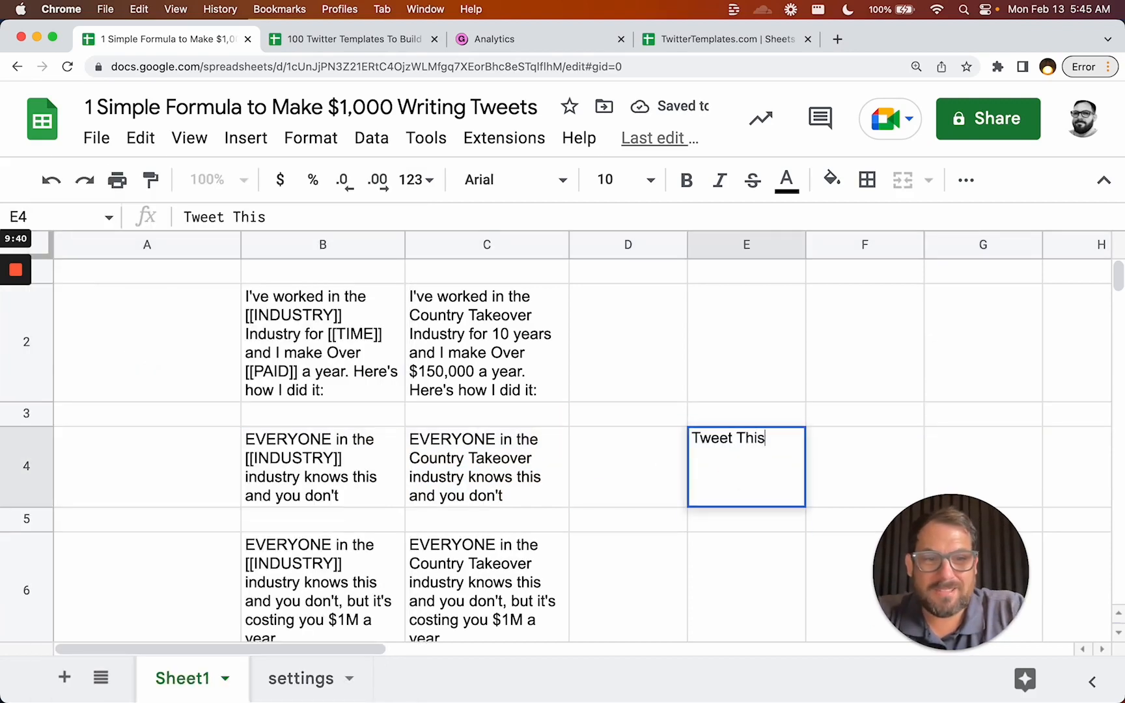
key(Return)
click(757, 498)
drag(948, 574, 1007, 569)
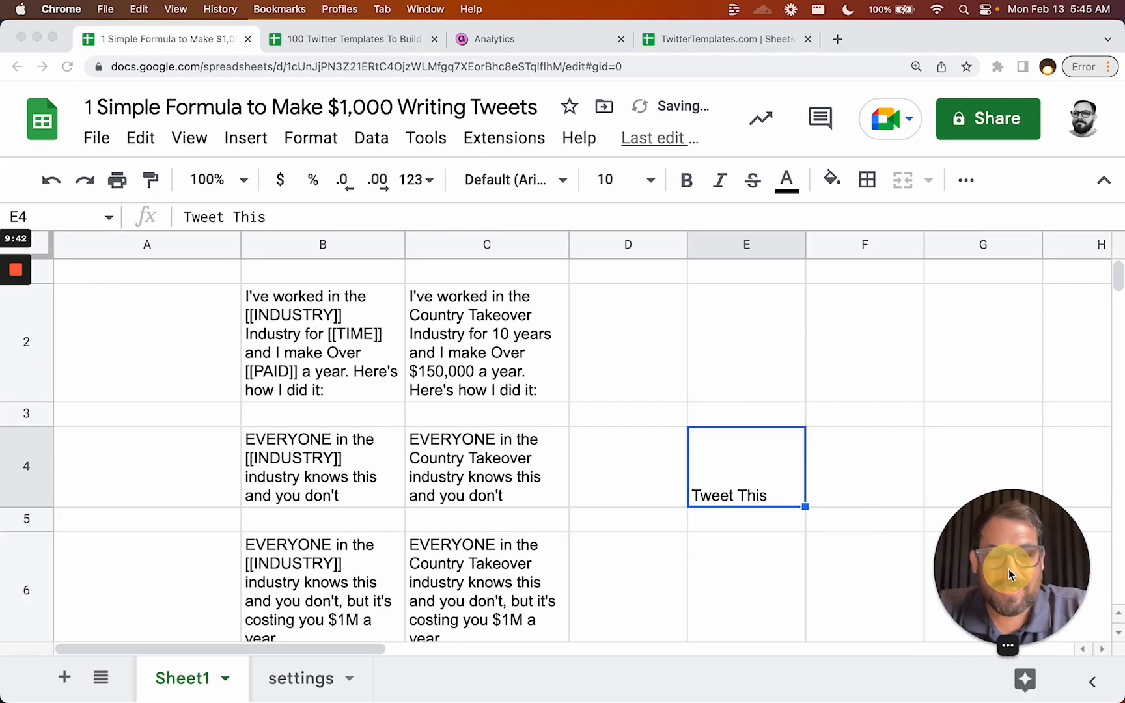
Show the Button Styles add-on's sidebar for styling the "Tweet This" cell
click(524, 144)
click(518, 142)
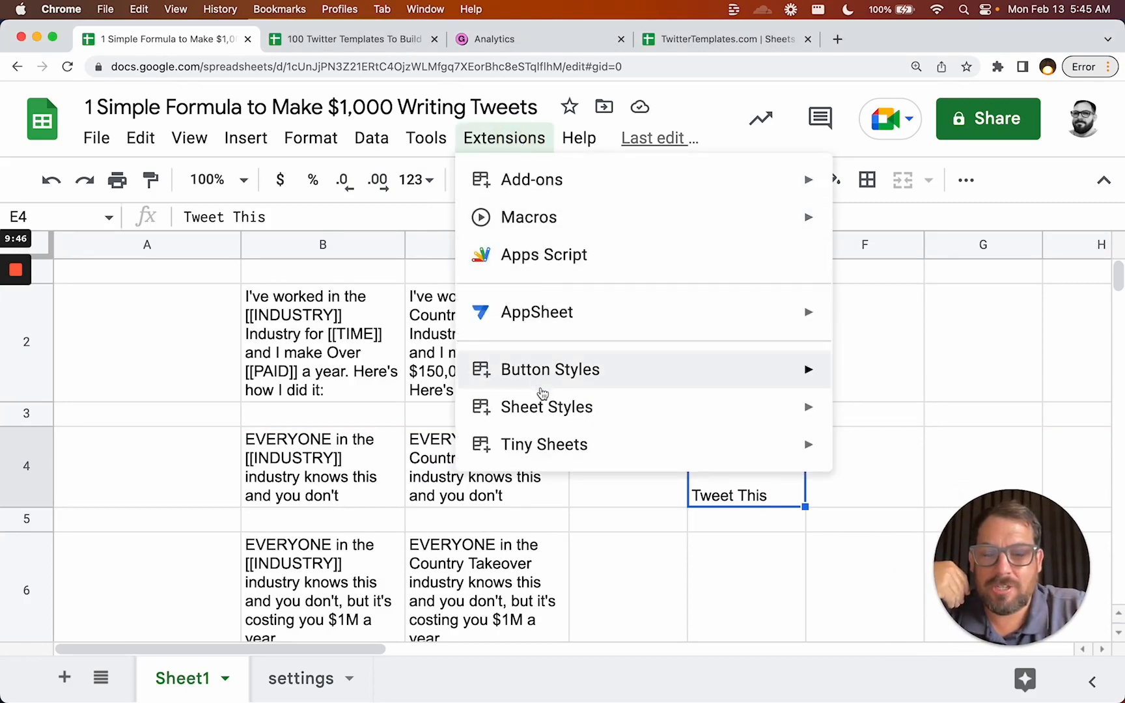
mouse_move(550, 378)
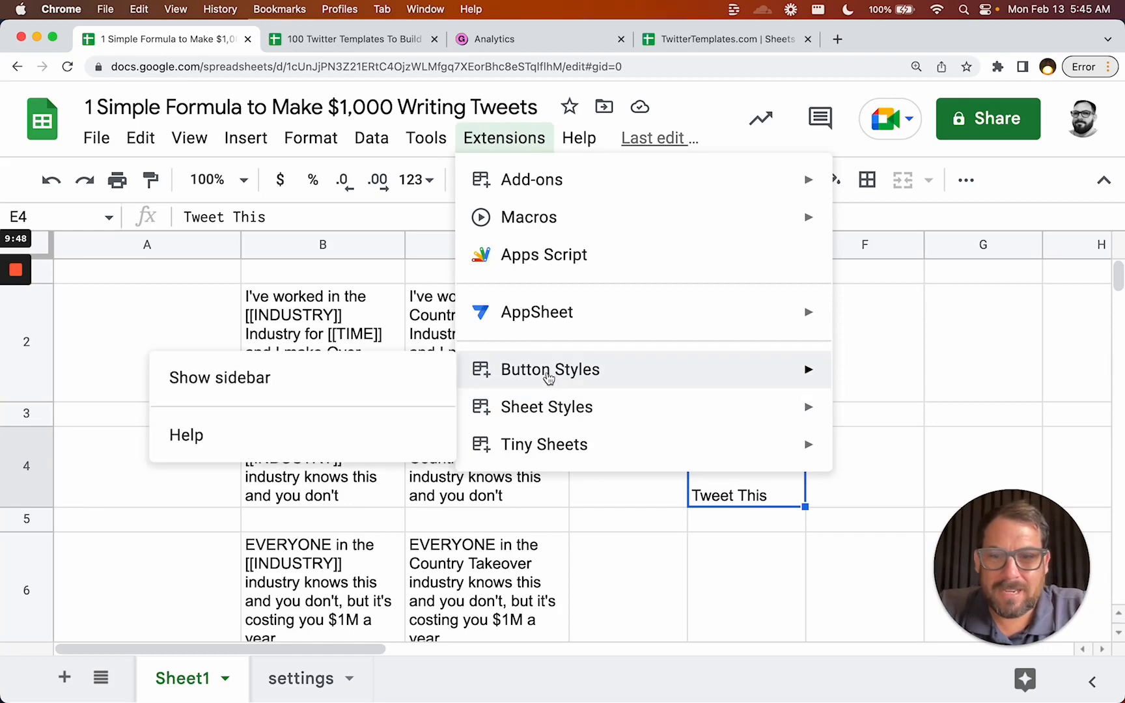
click(301, 381)
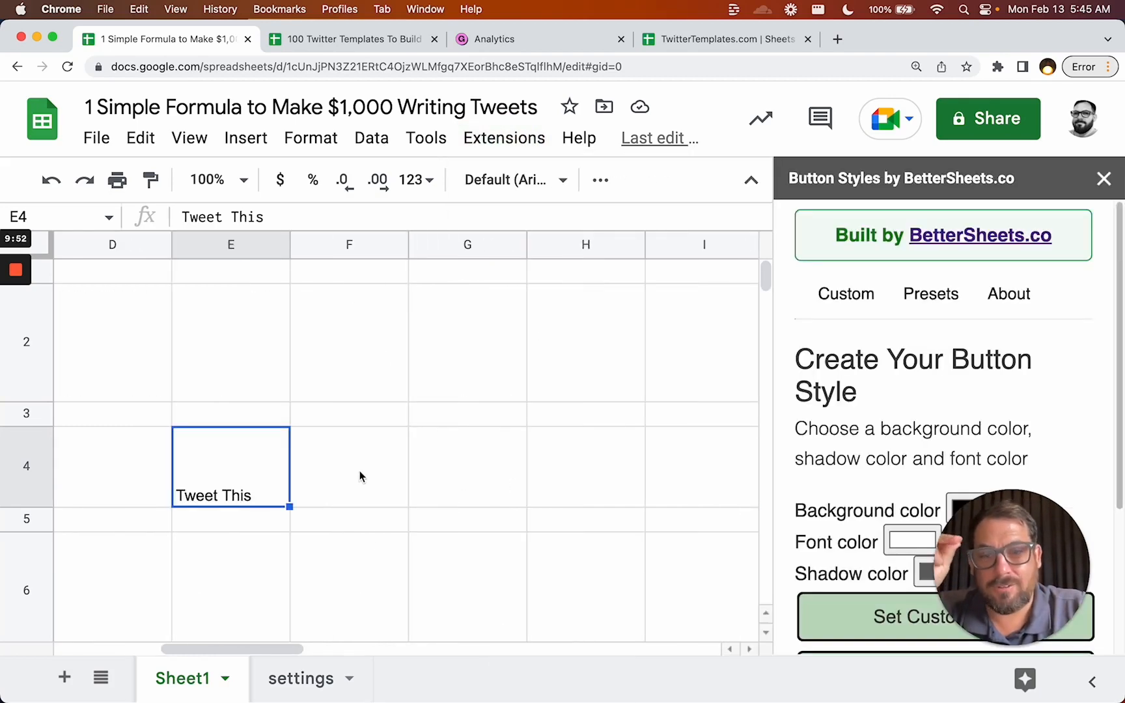
scroll(178, 457, left, 5)
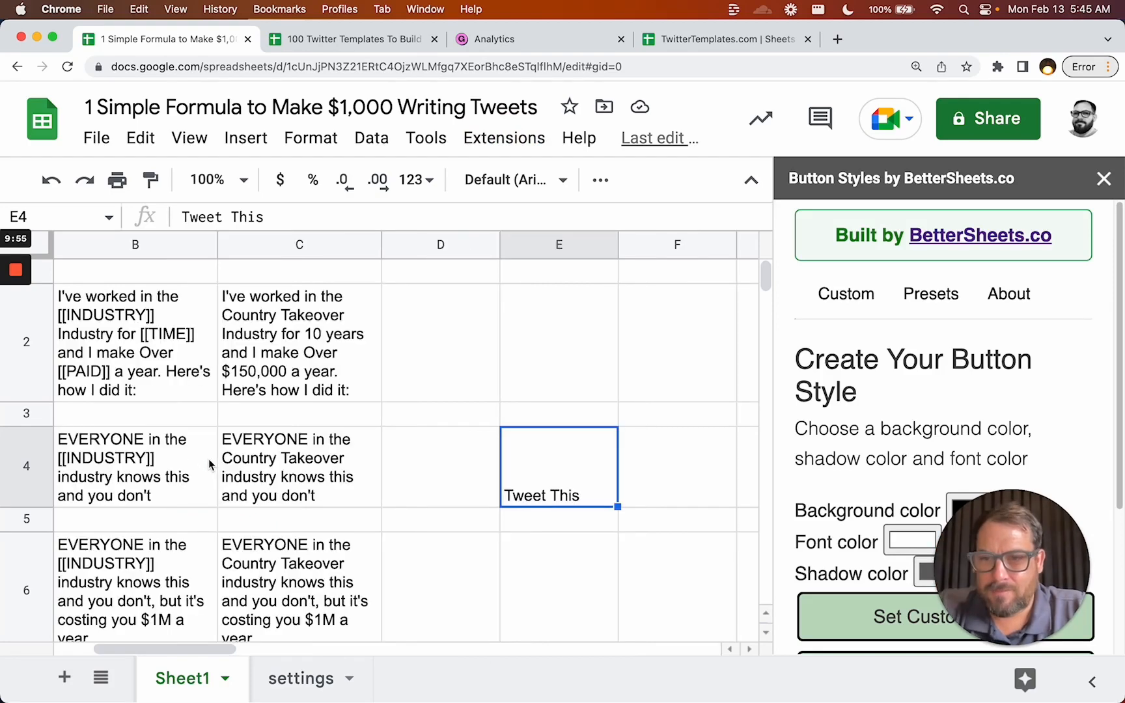
Insert one blank row below row 4 of Sheet1 and reselect the "Tweet This" cell E4
right_click(13, 448)
click(144, 404)
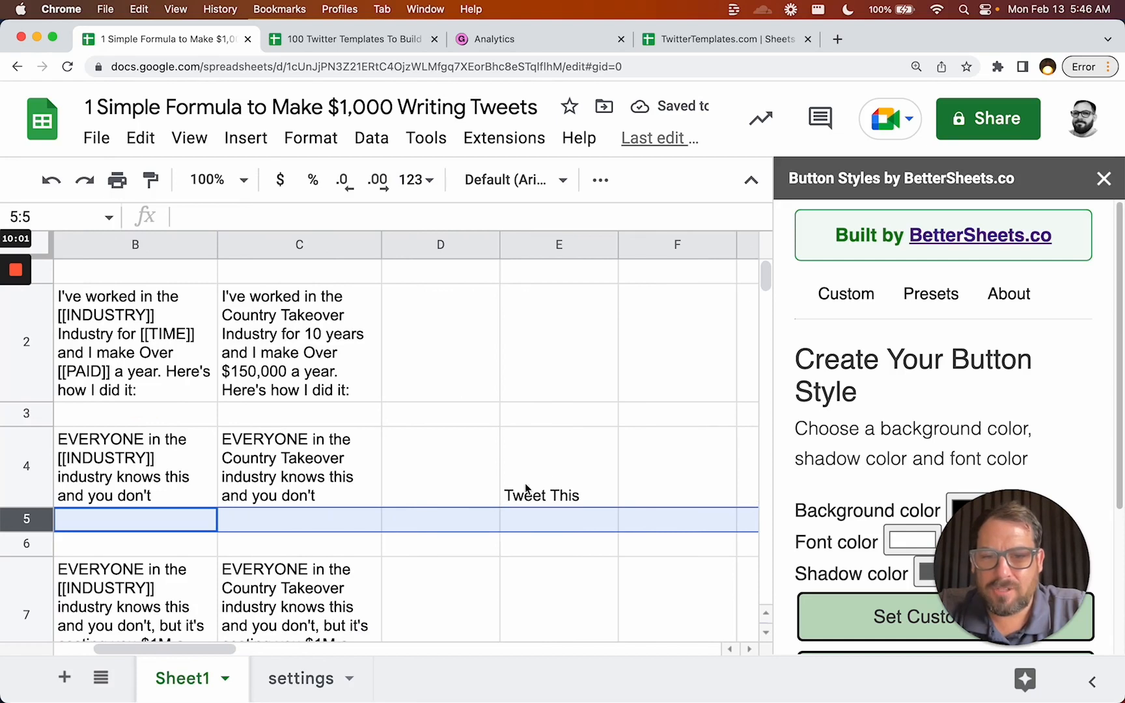
click(549, 474)
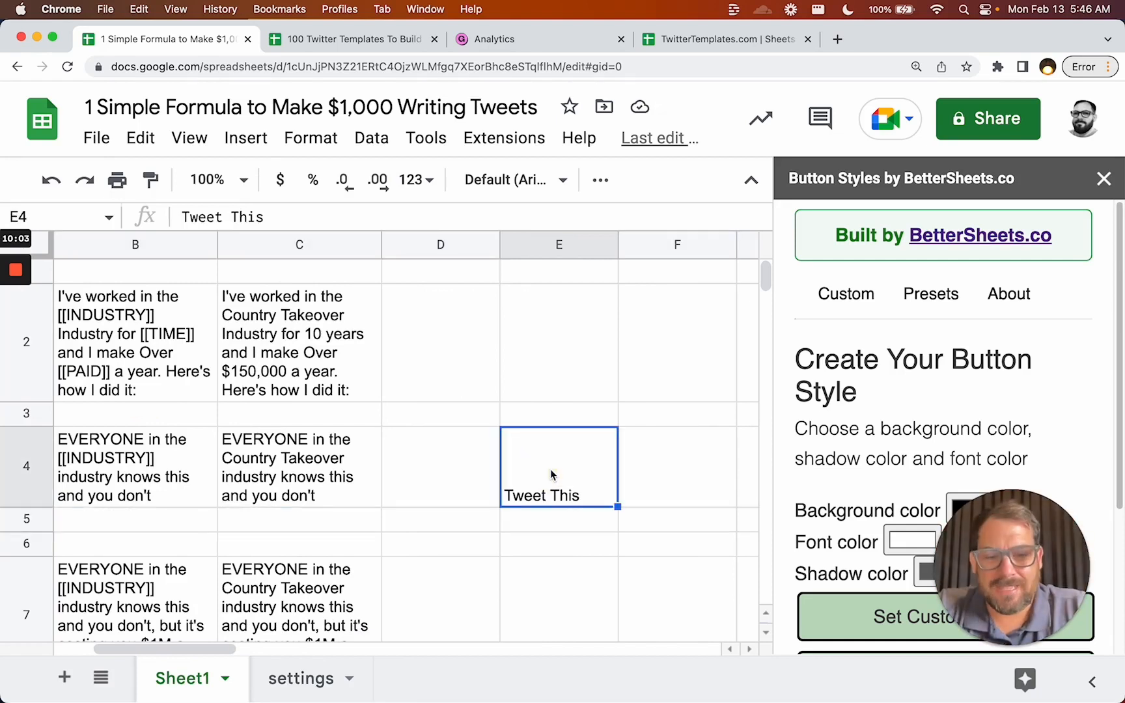
Apply the Retro Brown Style button preset to the "Tweet This" range E4:G6 and check the styled button
drag(550, 474, 738, 547)
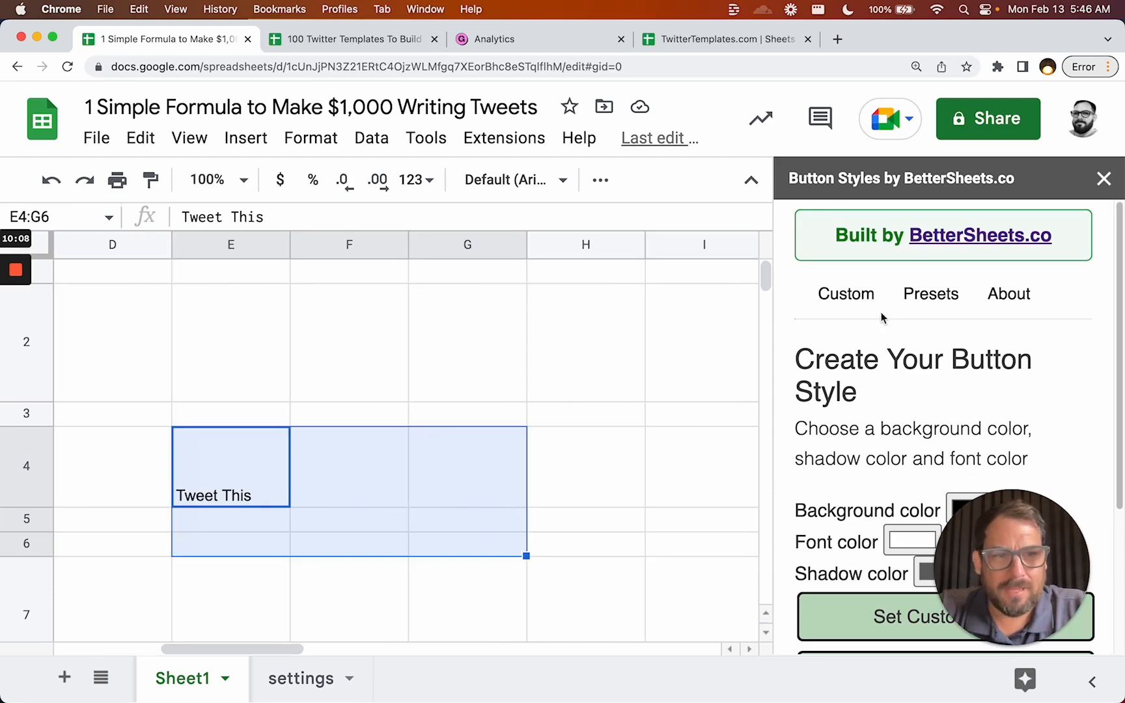
click(930, 294)
scroll(922, 419, down, 2)
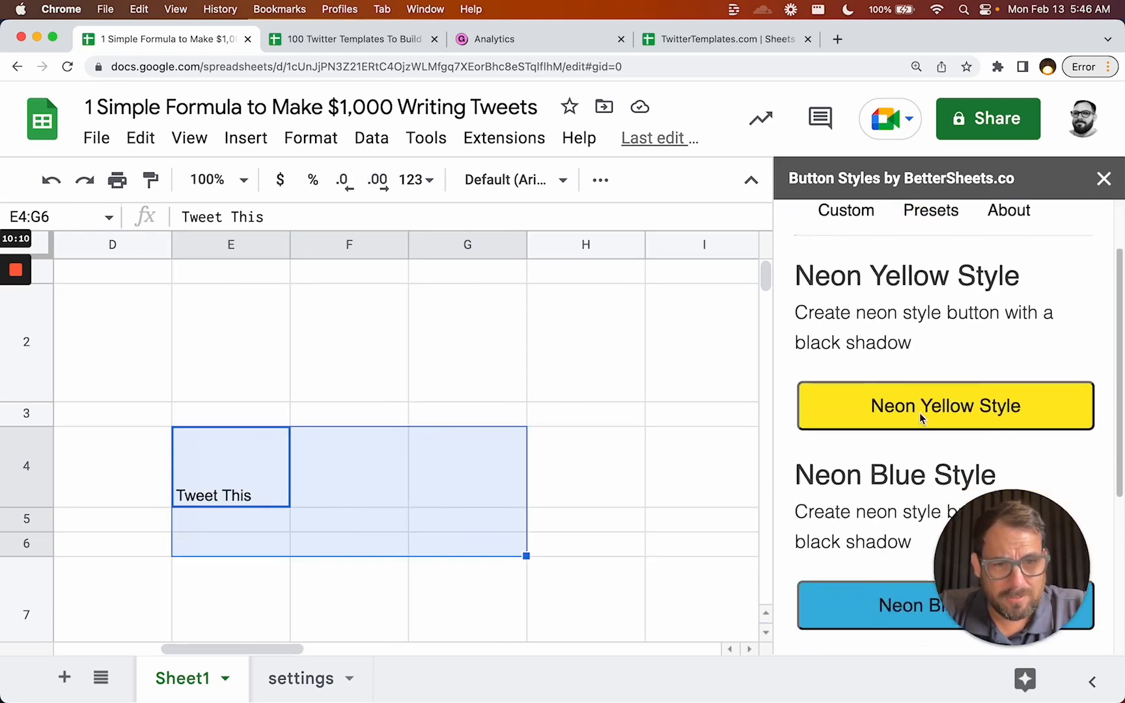
scroll(921, 418, down, 5)
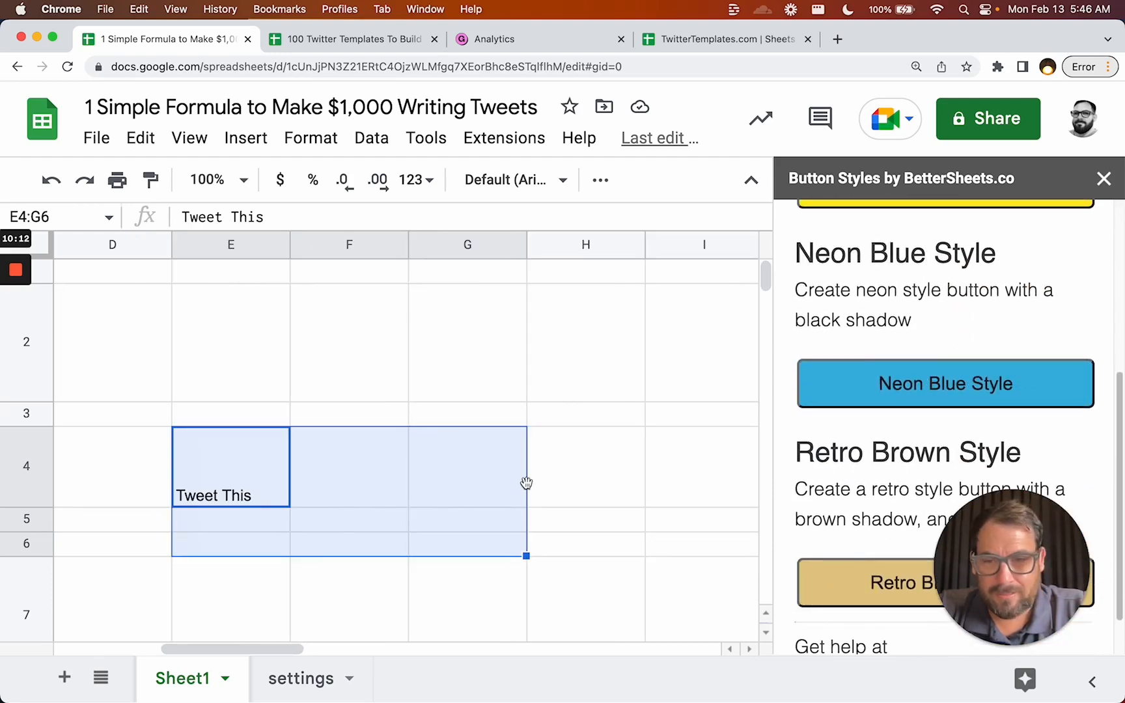
scroll(452, 495, left, 7)
scroll(430, 496, right, 3)
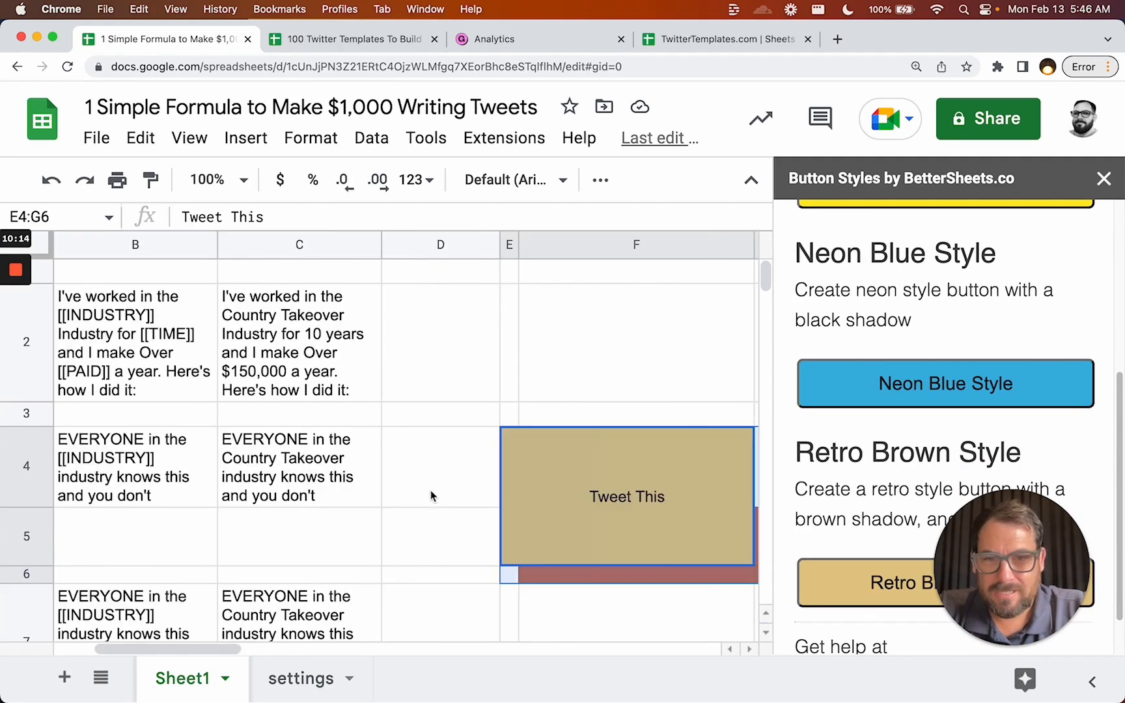
click(356, 497)
click(648, 499)
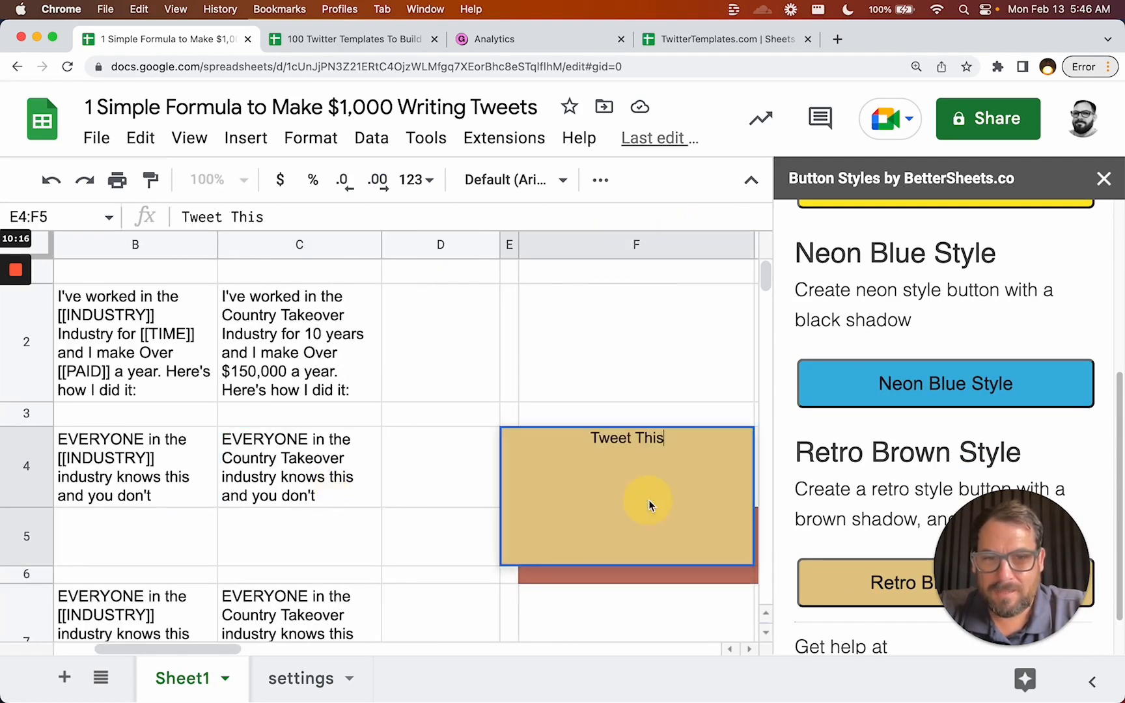
click(448, 479)
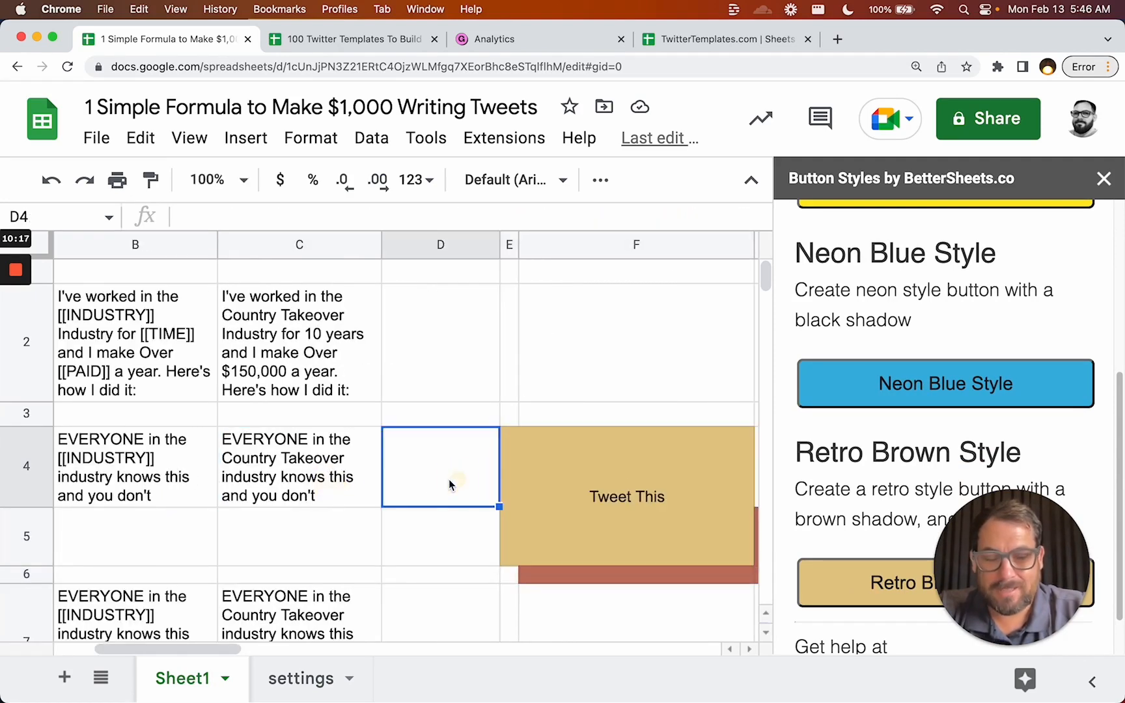
click(597, 474)
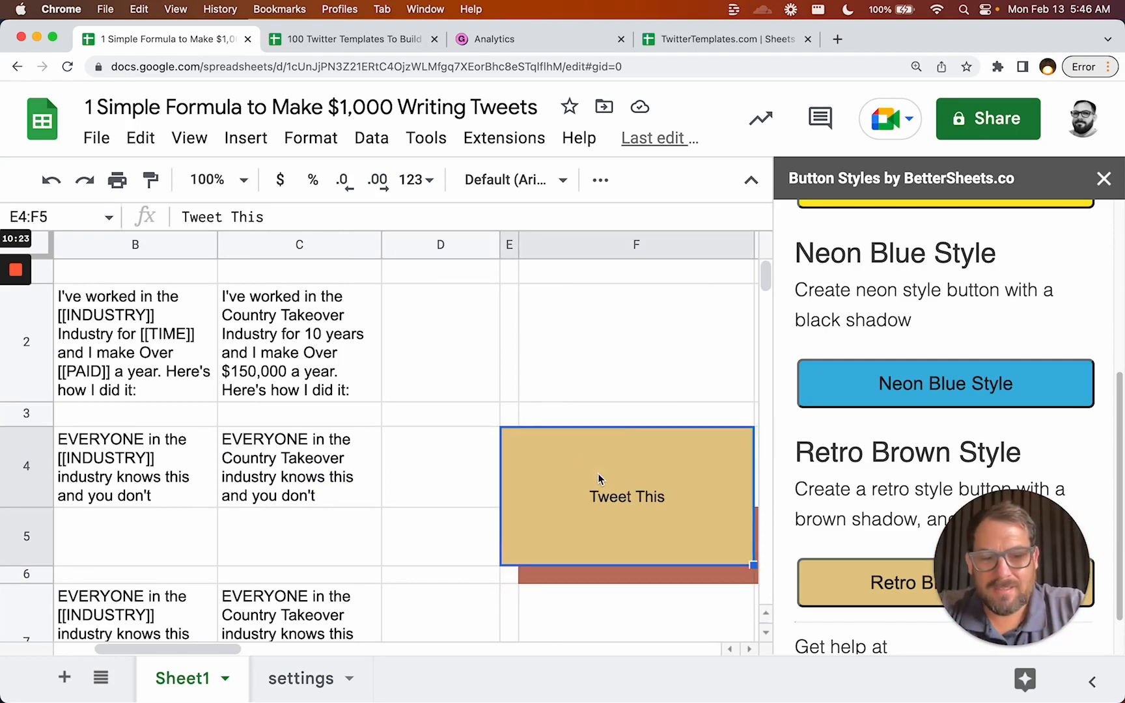
key(super+k)
key(Escape)
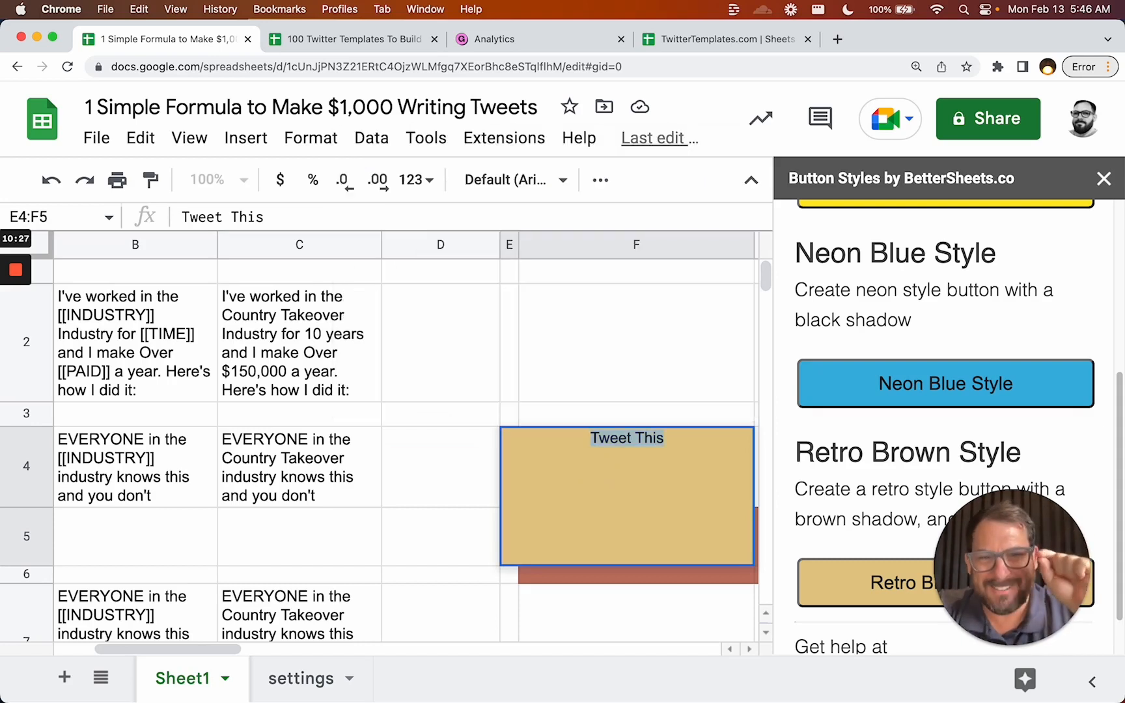
key(Escape)
Restyle the whole "Tweet This" button range E4:G6 with the Neon Blue Style preset and select the button cell
scroll(647, 494, right, 3)
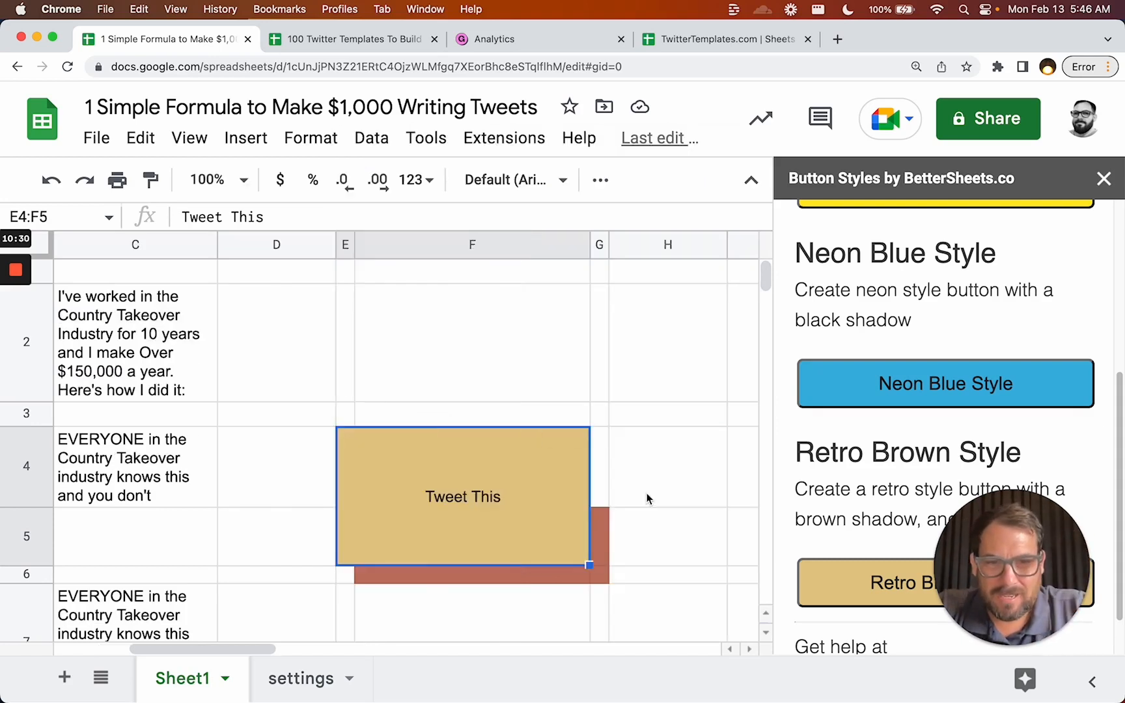
drag(512, 528, 597, 575)
click(887, 384)
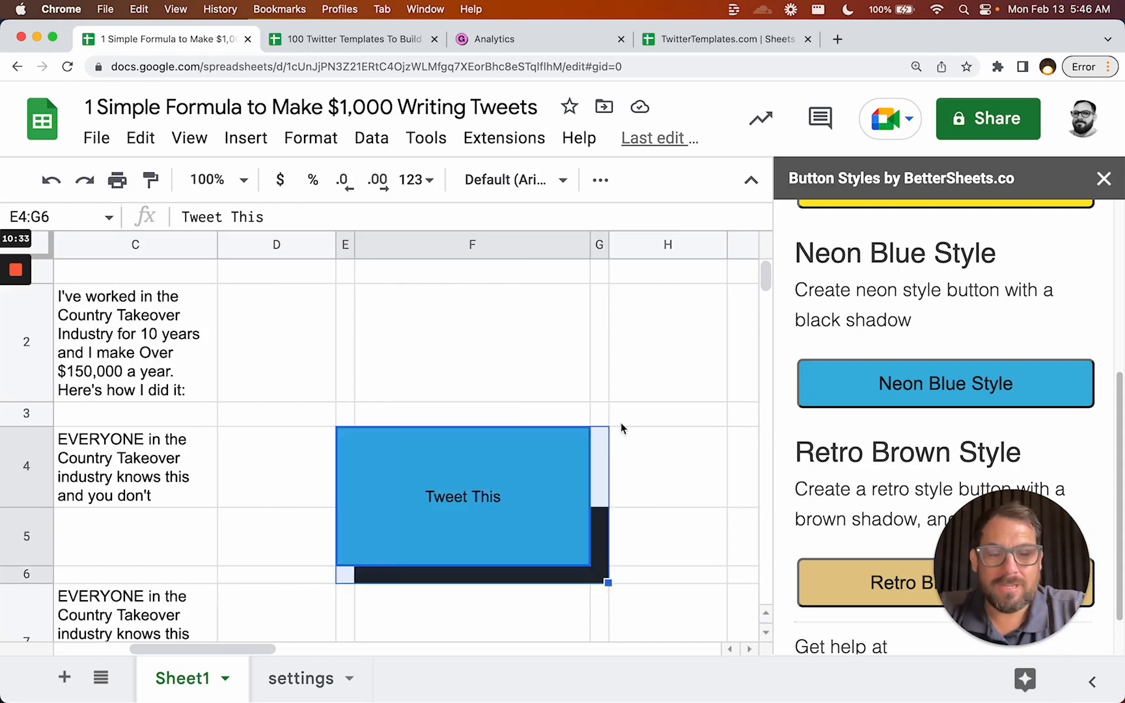
click(453, 514)
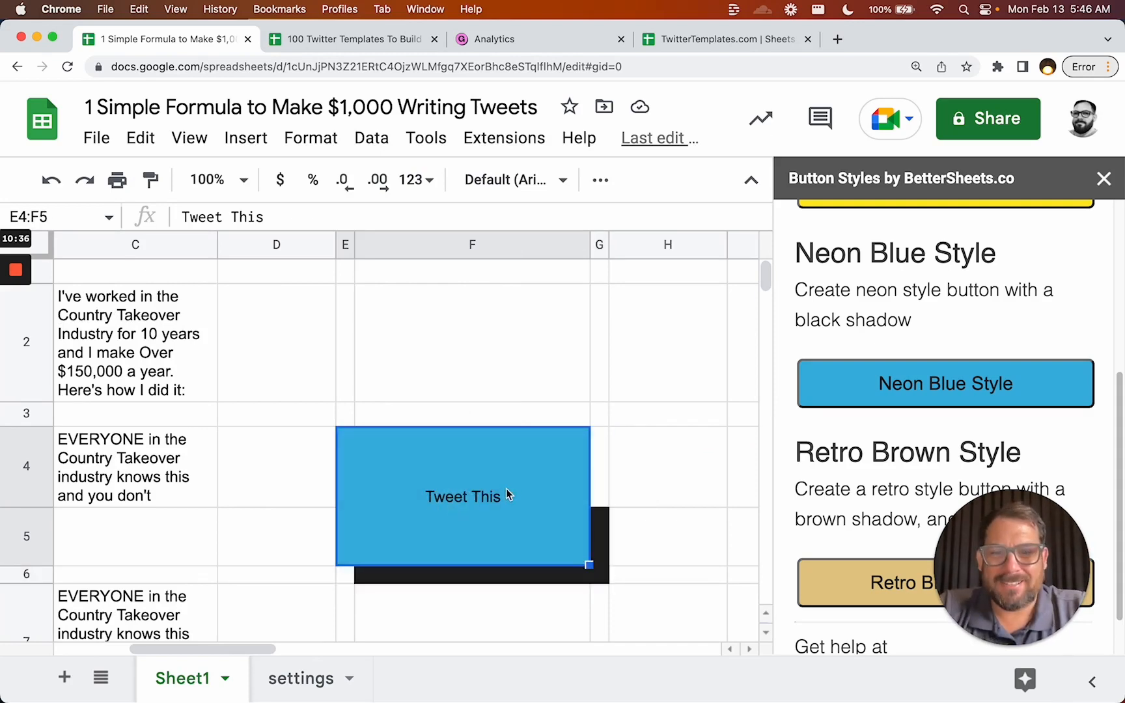
click(502, 493)
mouse_move(19, 335)
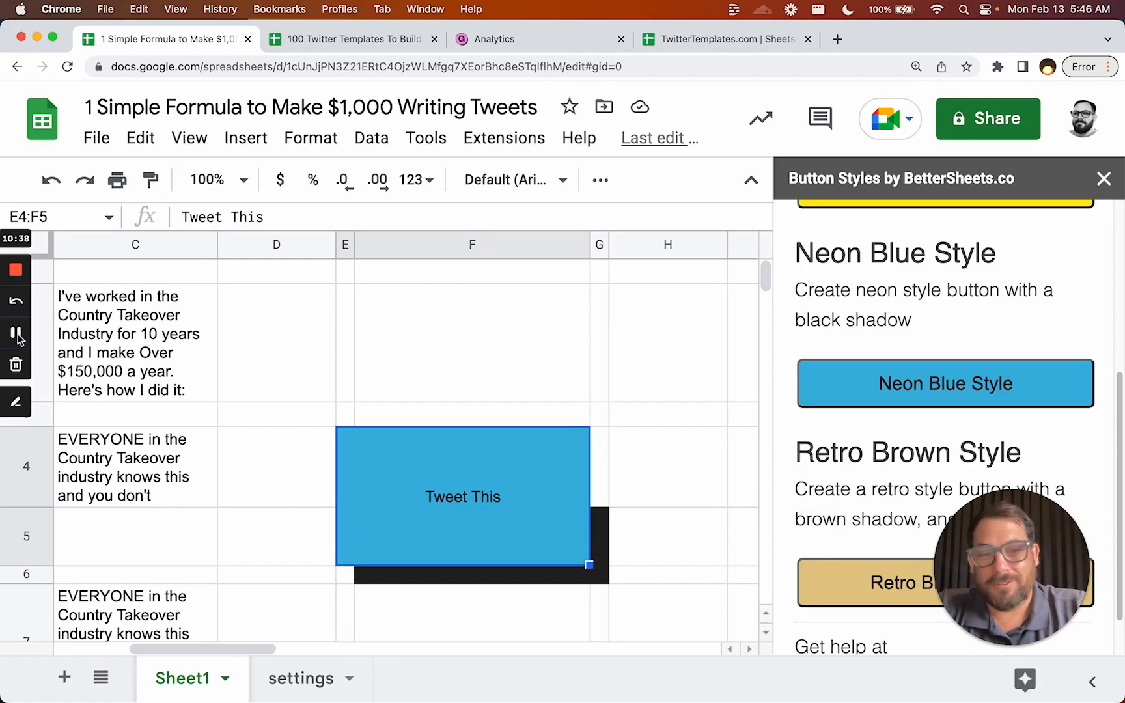